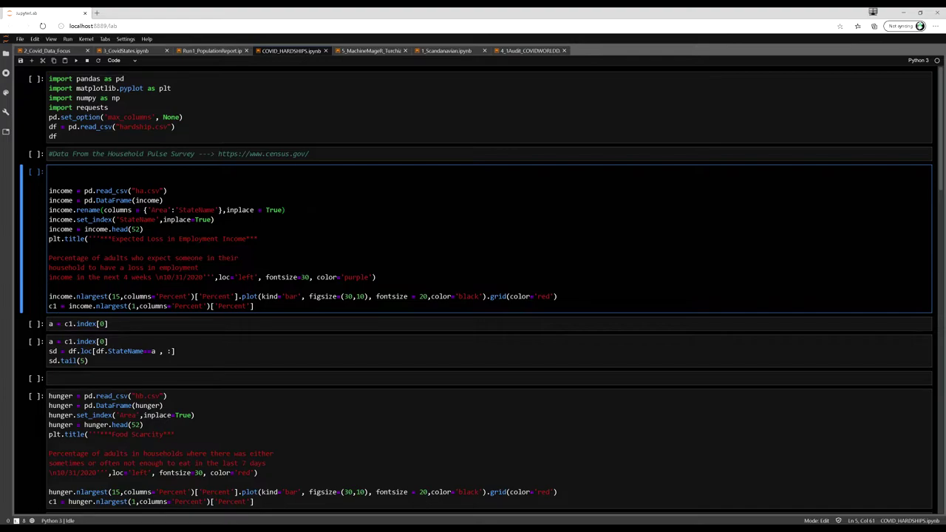
pyautogui.click(164, 155)
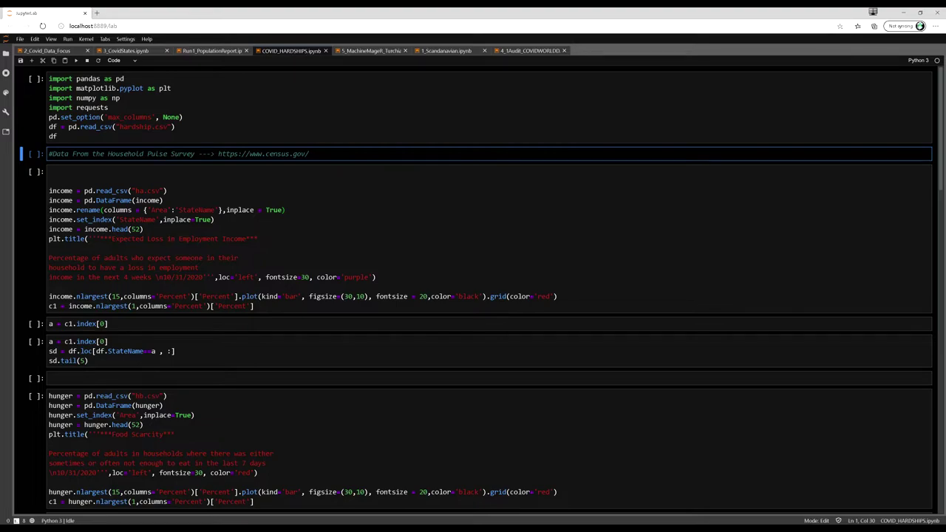
pyautogui.click(316, 153)
pyautogui.click(332, 182)
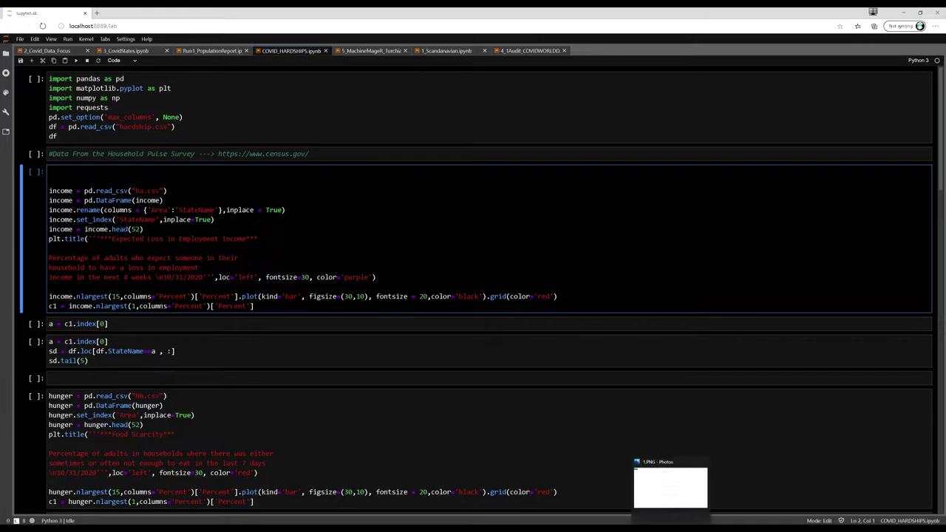
# Step: Switch to the Photos app and view the vitamin D deficiency news release in 1.PNG and the related video screenshot in 2.png
pyautogui.click(669, 496)
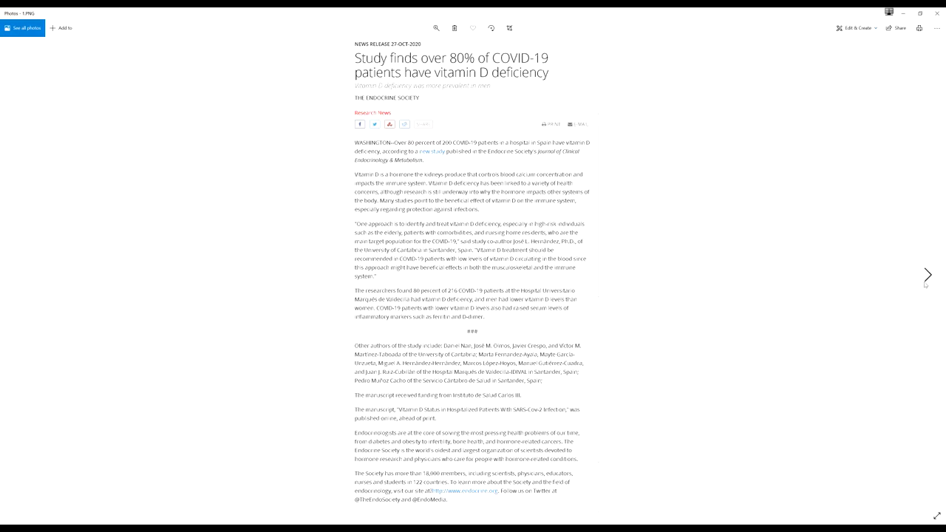
pyautogui.click(924, 275)
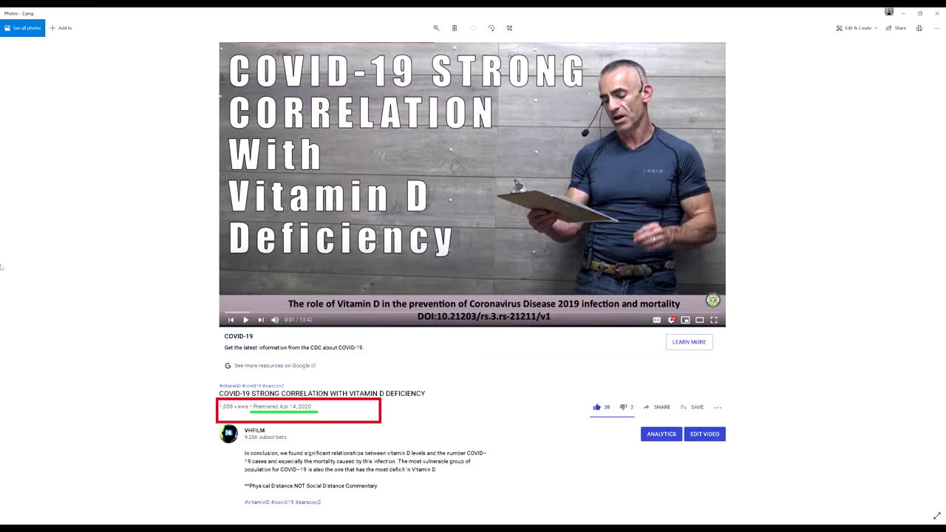
pyautogui.click(19, 274)
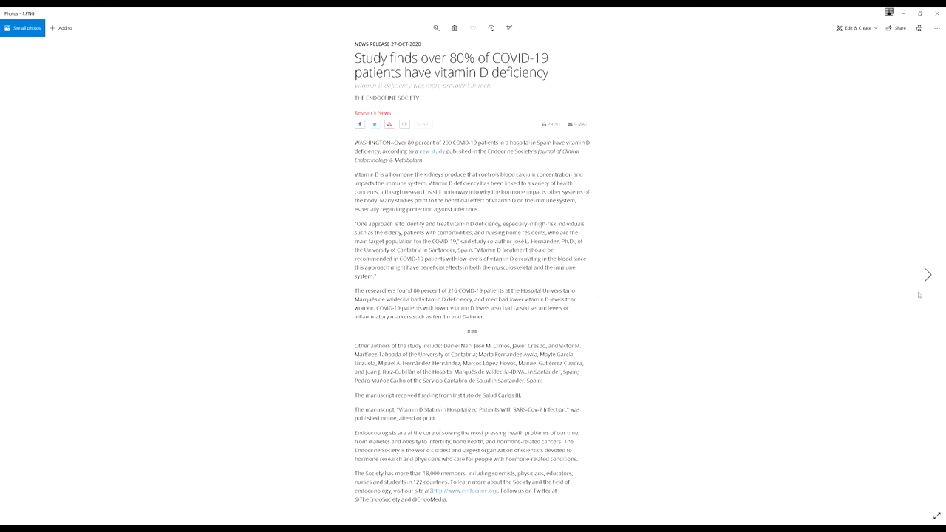
# Step: Bring up 3.png and read the highlighted passage on COVID-19 death rates in England up close
pyautogui.click(926, 277)
pyautogui.click(924, 291)
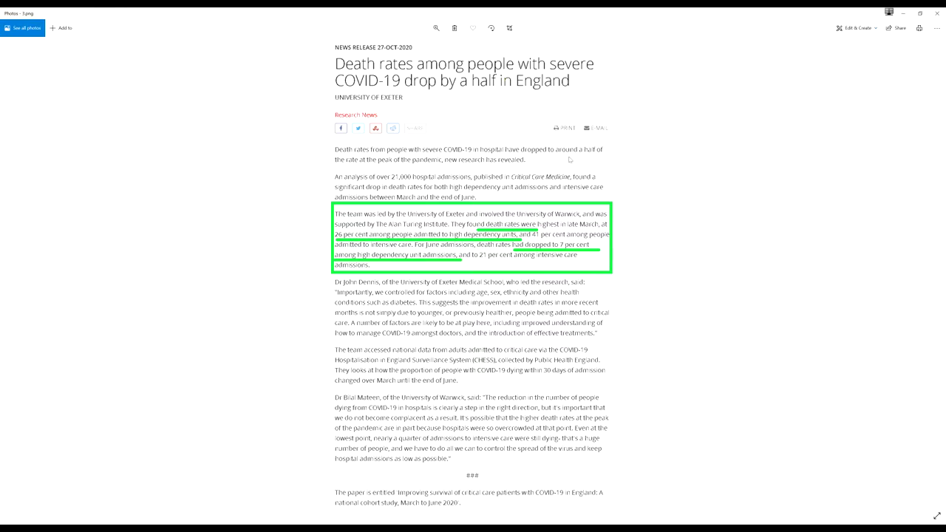
pyautogui.hotkey('ctrl', '+')
pyautogui.hotkey('ctrl', '+')
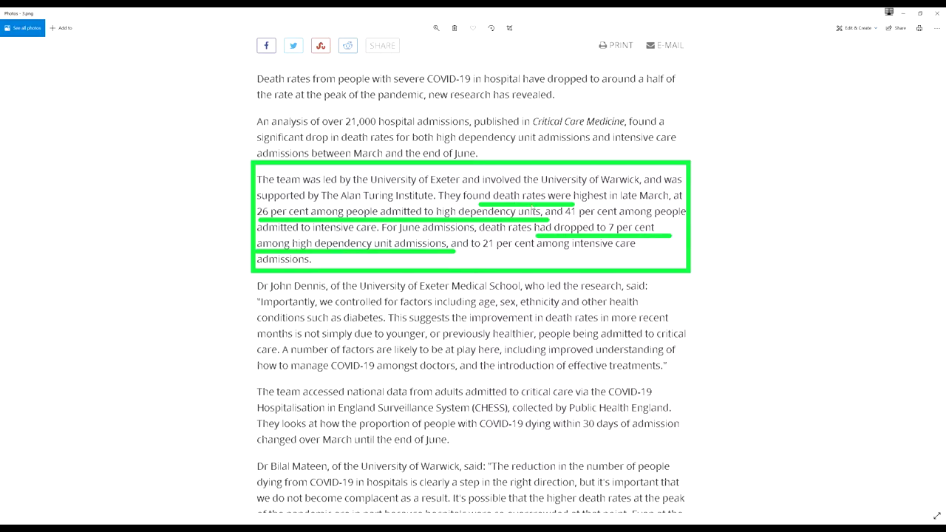
pyautogui.scroll(-3, 531, 204)
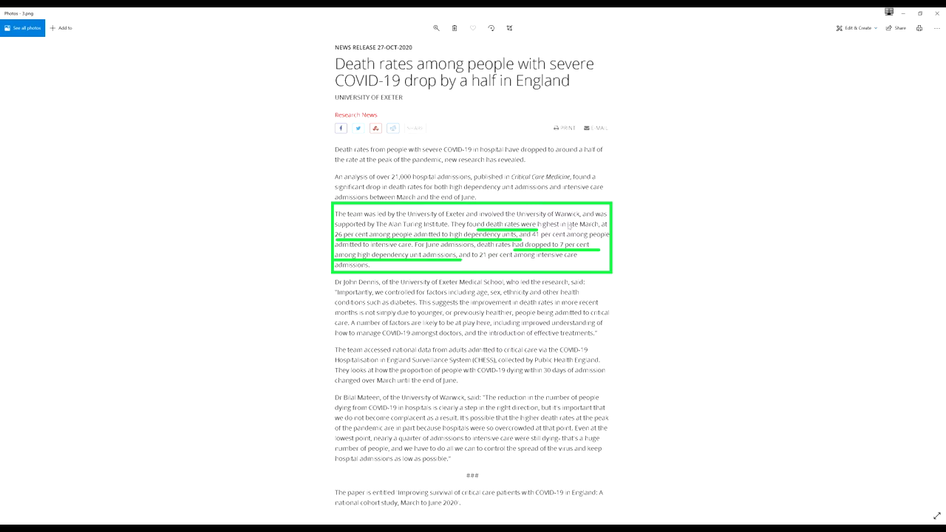
# Step: Read the boxed passages of the aspirin study in 4.png up close and bring up the Mail Online article in 5.png
pyautogui.click(932, 272)
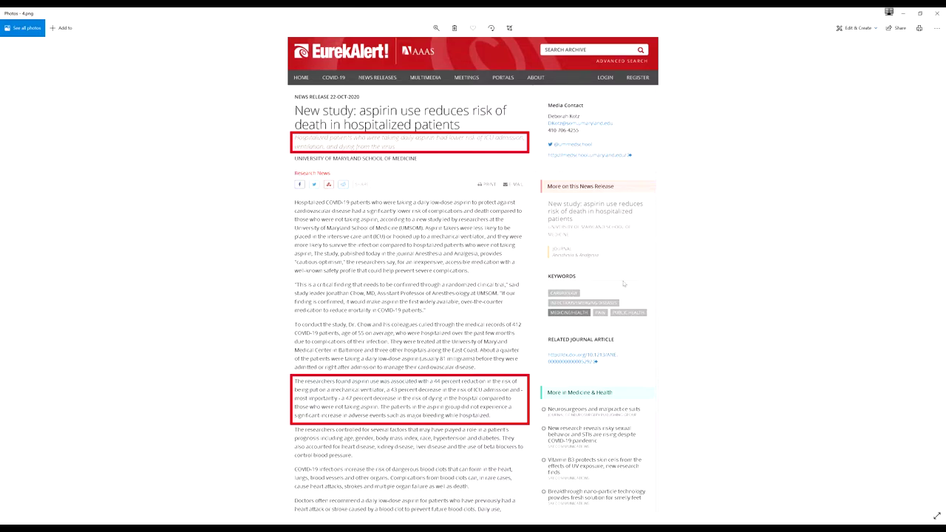
pyautogui.hotkey('ctrl', '+')
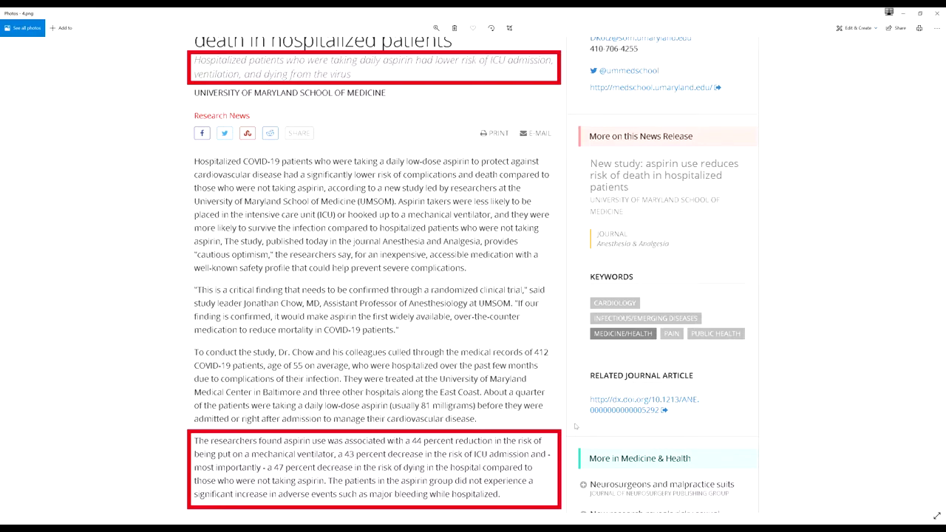
pyautogui.scroll(-5, 575, 426)
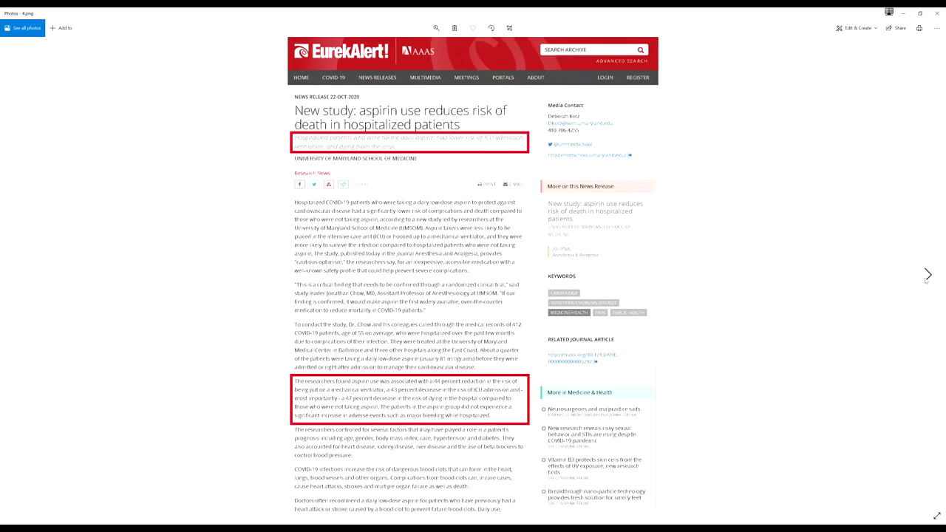
pyautogui.click(929, 275)
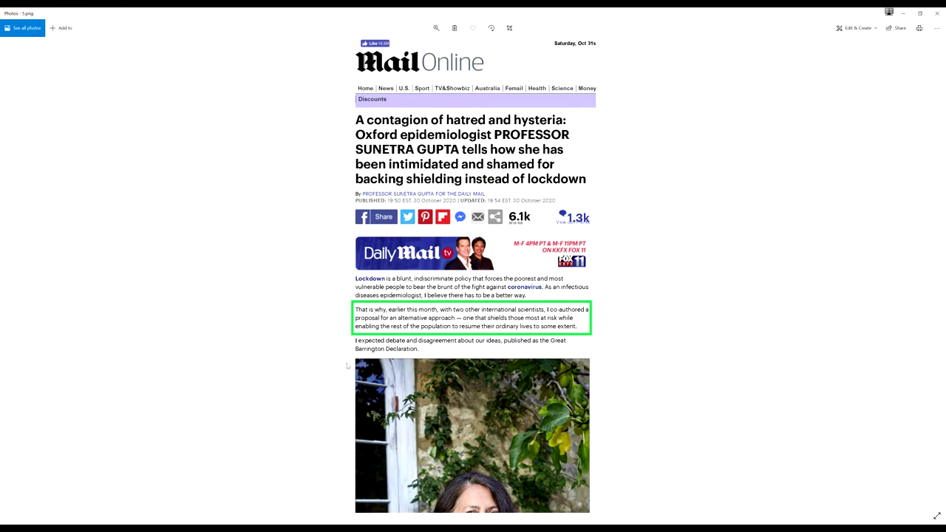
# Step: Switch back to JupyterLab, restart the kernel of COVID_HARDSHIPS.ipynb and run all its cells
pyautogui.hotkey('alt', 'Tab')
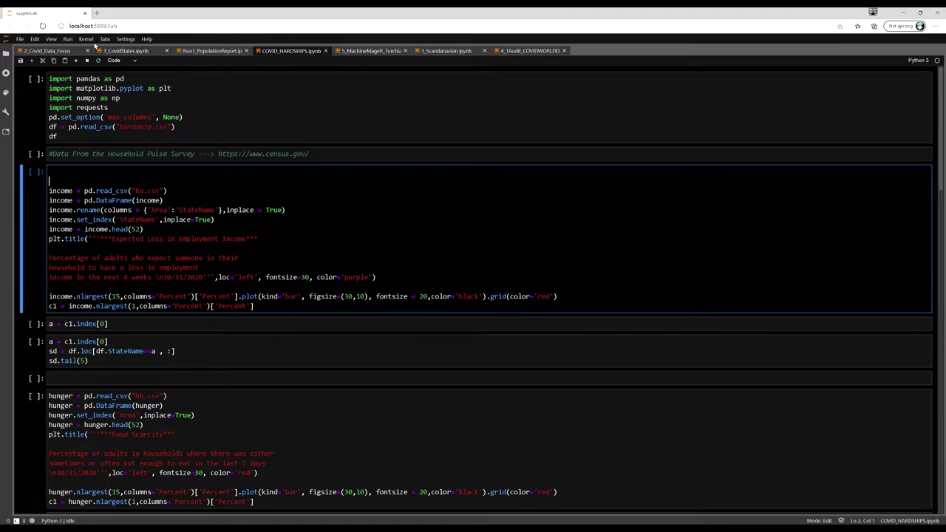
pyautogui.click(89, 41)
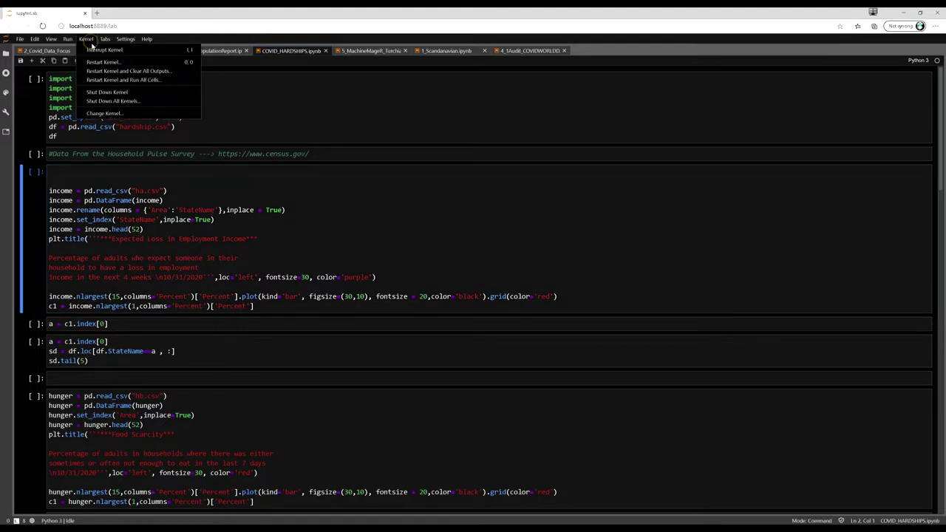
pyautogui.click(110, 80)
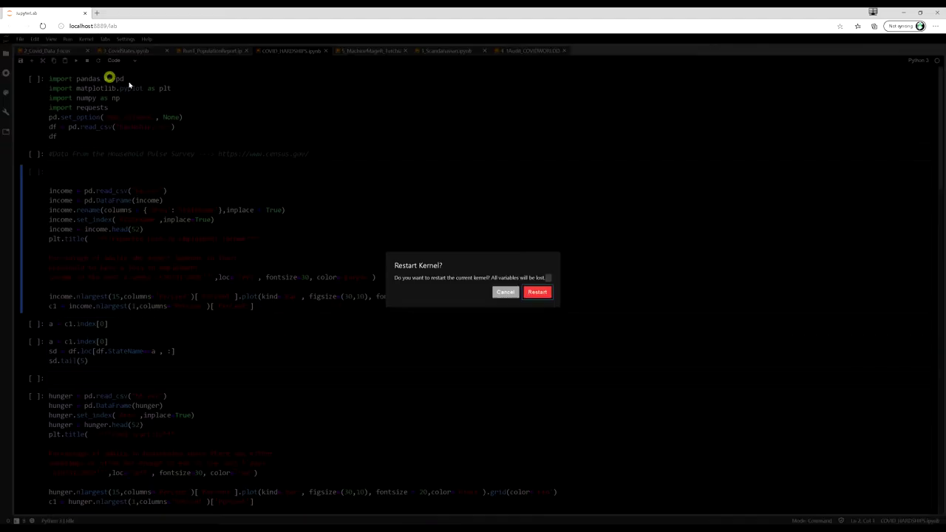
pyautogui.click(537, 291)
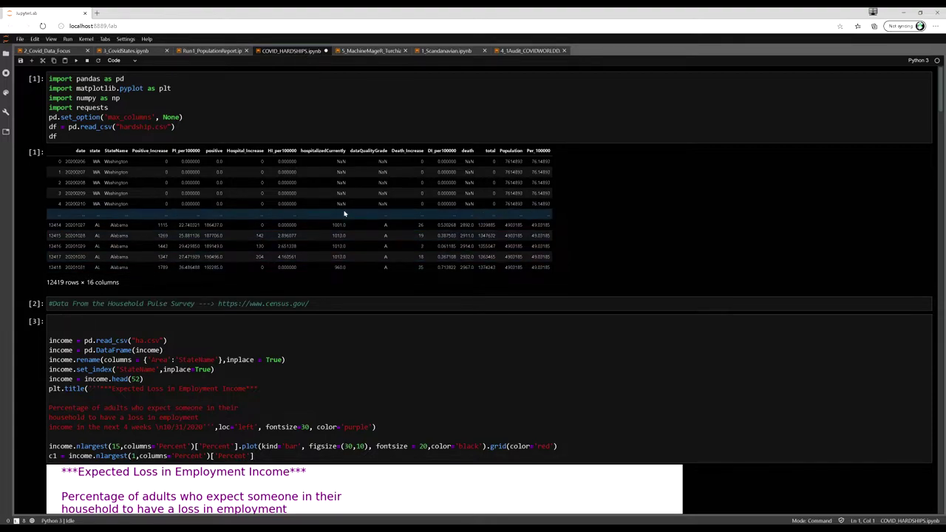
# Step: Examine the Expected Loss in Employment Income bar chart and the recent COVID figures for its top-ranked state below it
pyautogui.scroll(-5, 343, 214)
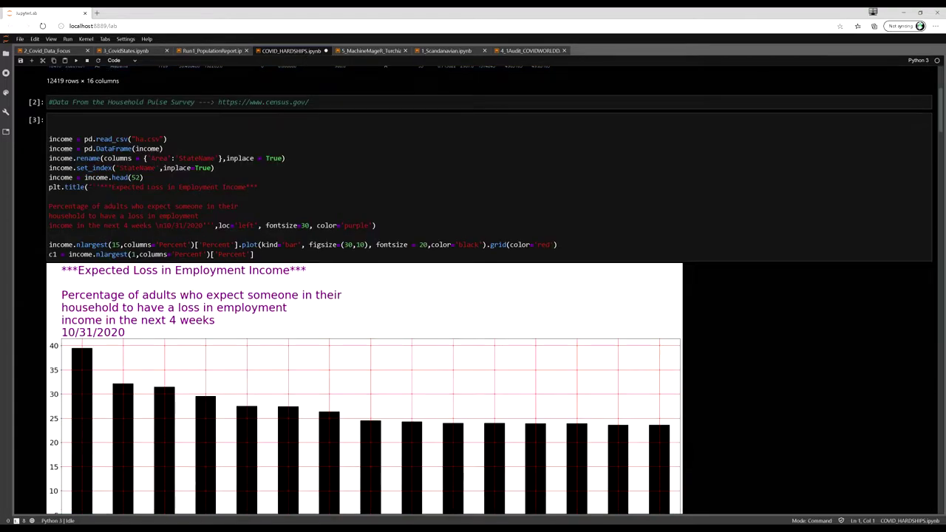
pyautogui.scroll(-2, 287, 204)
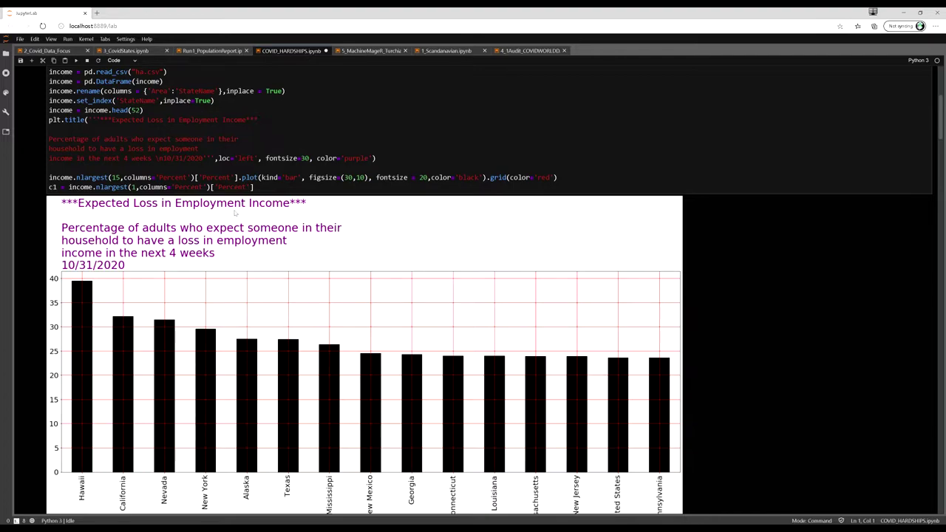
pyautogui.scroll(-2, 265, 212)
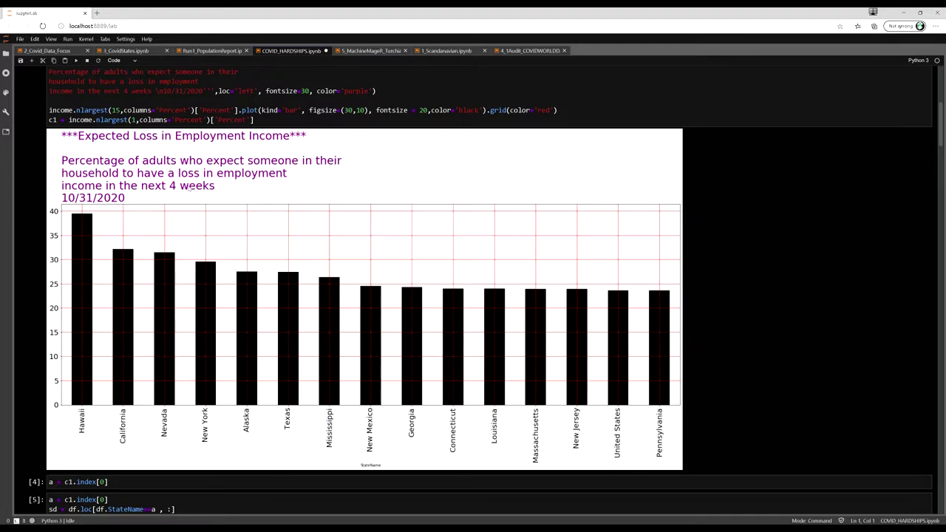
pyautogui.scroll(-4, 196, 190)
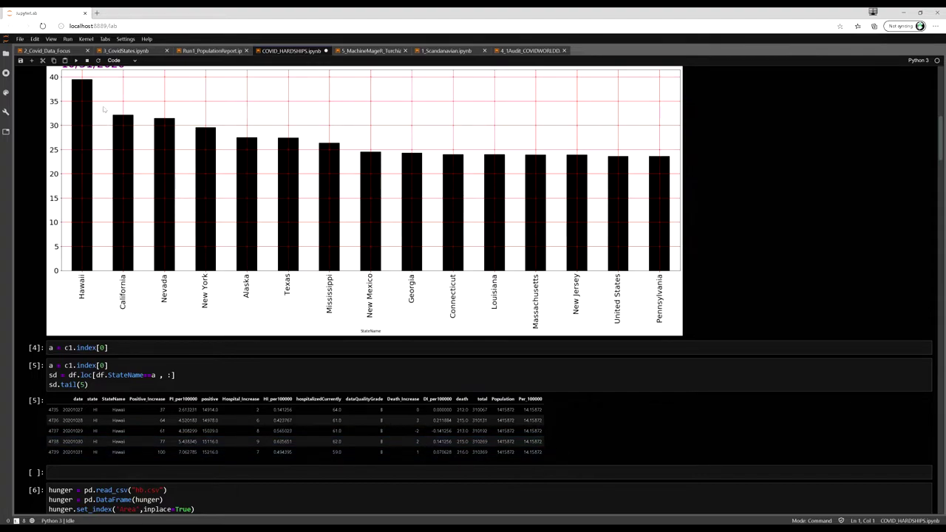
pyautogui.scroll(4, 104, 106)
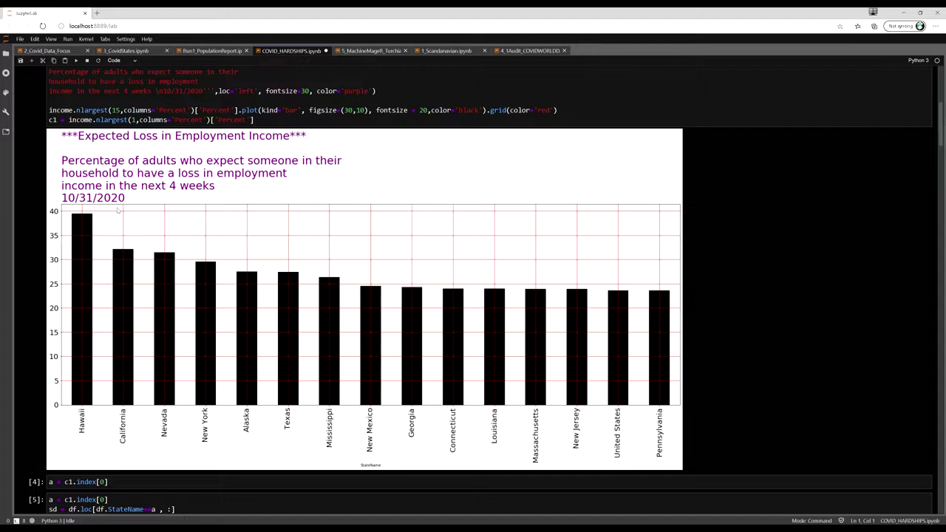
pyautogui.scroll(-3, 119, 211)
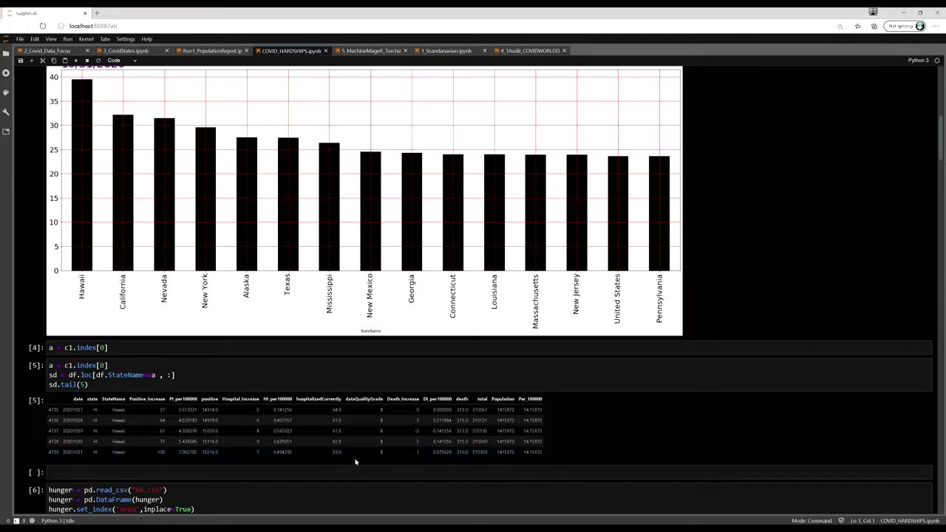
pyautogui.scroll(1, 260, 464)
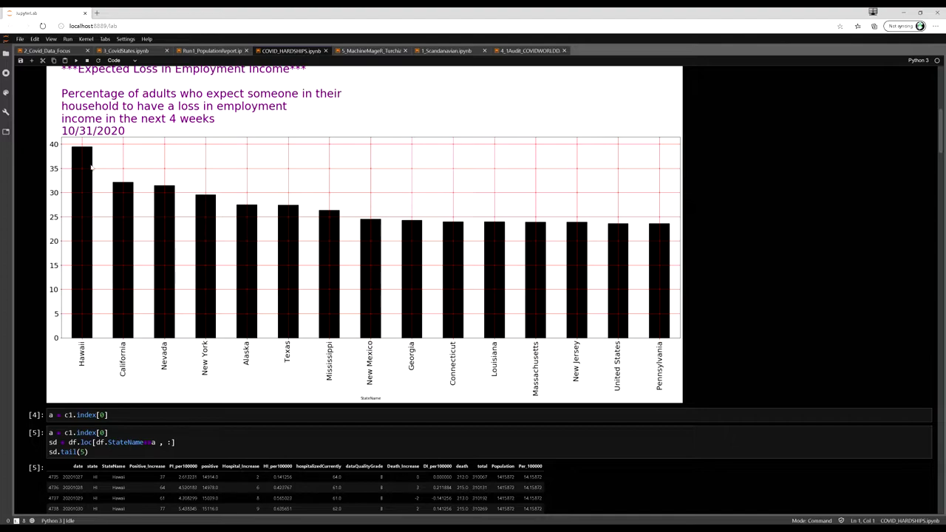
pyautogui.scroll(2, 90, 167)
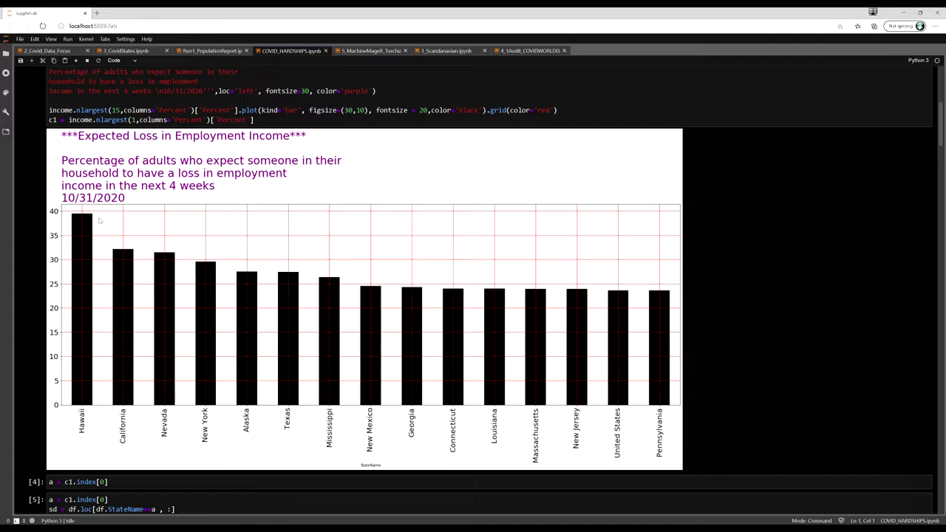
# Step: Examine the Food Scarcity bar chart and the recent COVID figures for its top-ranked state below it
pyautogui.scroll(-20, 99, 220)
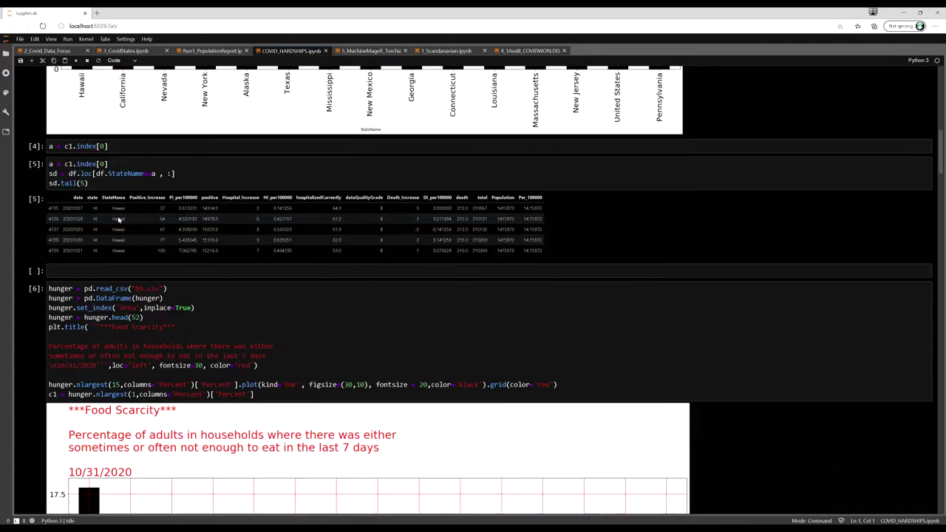
pyautogui.scroll(-2, 126, 221)
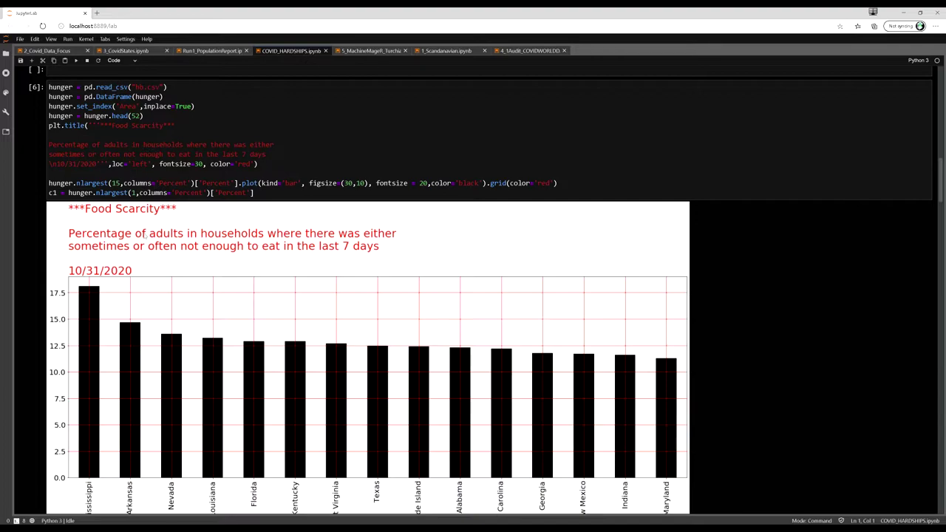
pyautogui.scroll(-3, 148, 229)
pyautogui.scroll(3, 150, 222)
pyautogui.scroll(-1, 190, 241)
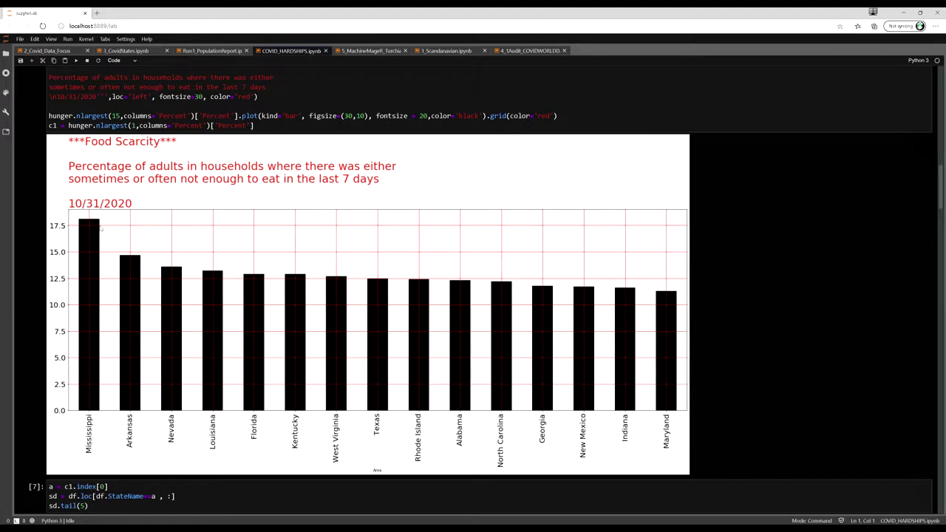
pyautogui.scroll(-5, 99, 229)
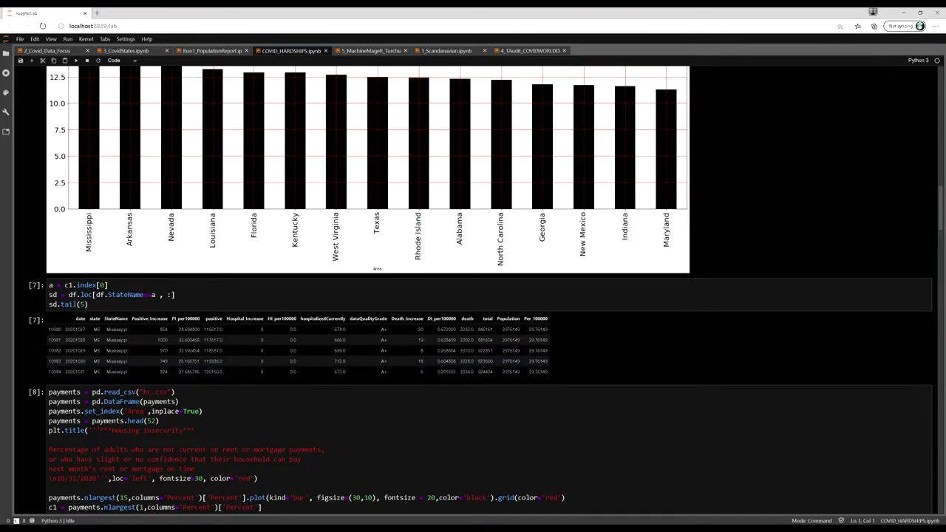
# Step: Check in Run1_PopulationReport.ipynb how the data exported to hardship.csv is built, and return to COVID_HARDSHIPS.ipynb
pyautogui.click(222, 51)
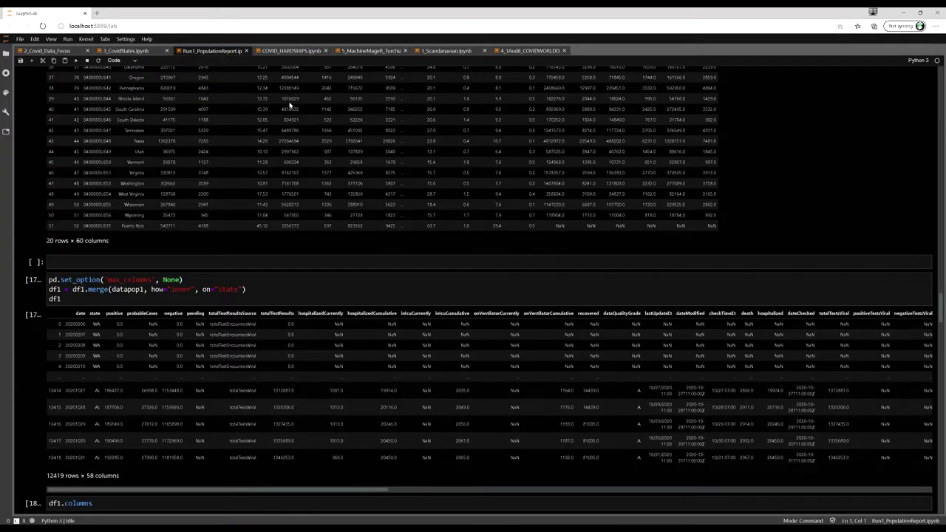
pyautogui.scroll(-10, 405, 207)
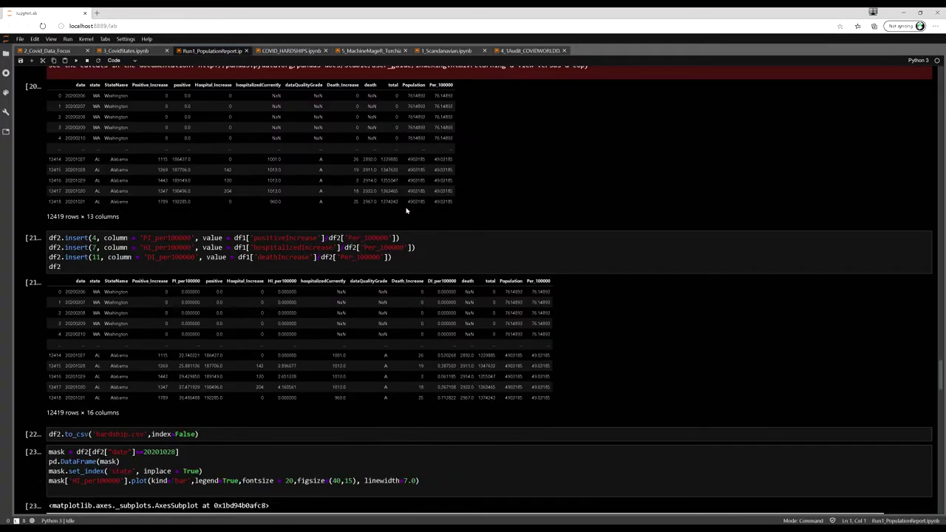
pyautogui.scroll(5, 405, 207)
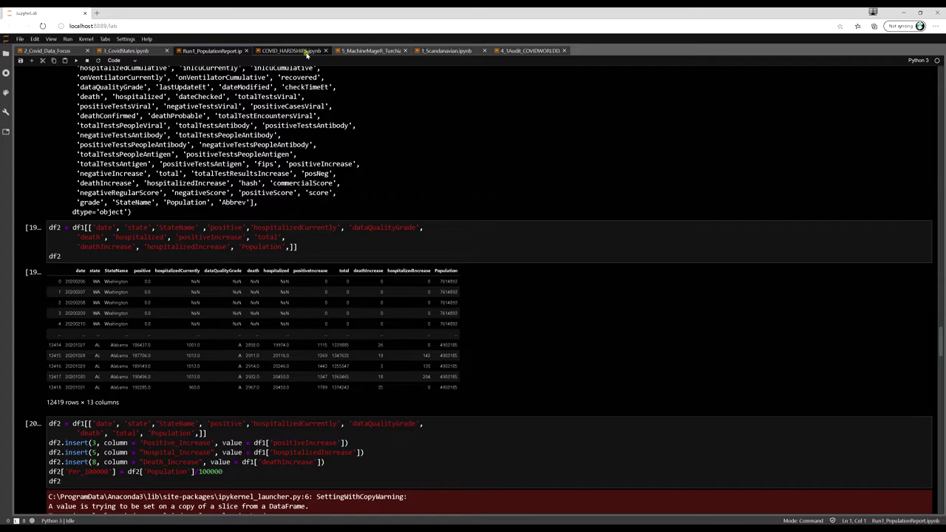
pyautogui.click(306, 52)
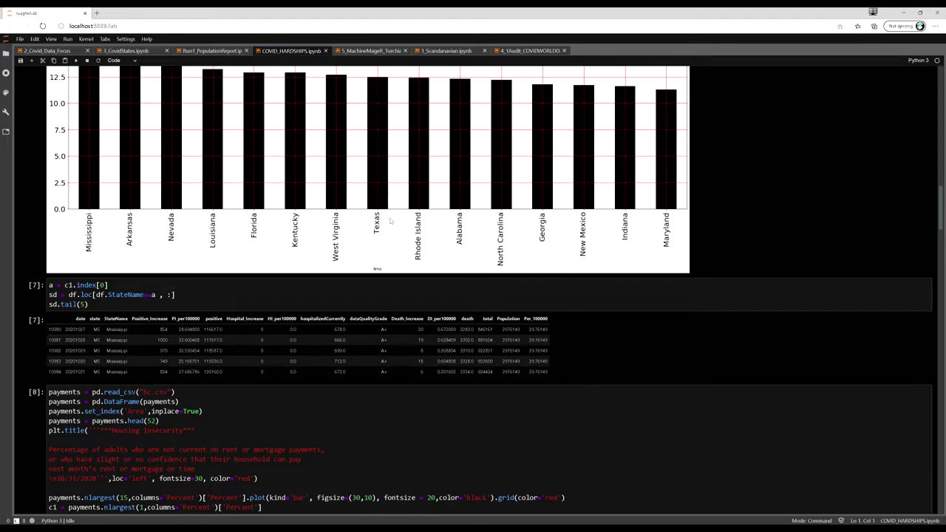
# Step: Examine the Housing Insecurity code and its bar chart of adults behind on rent or mortgage payments by state
pyautogui.scroll(-5, 390, 220)
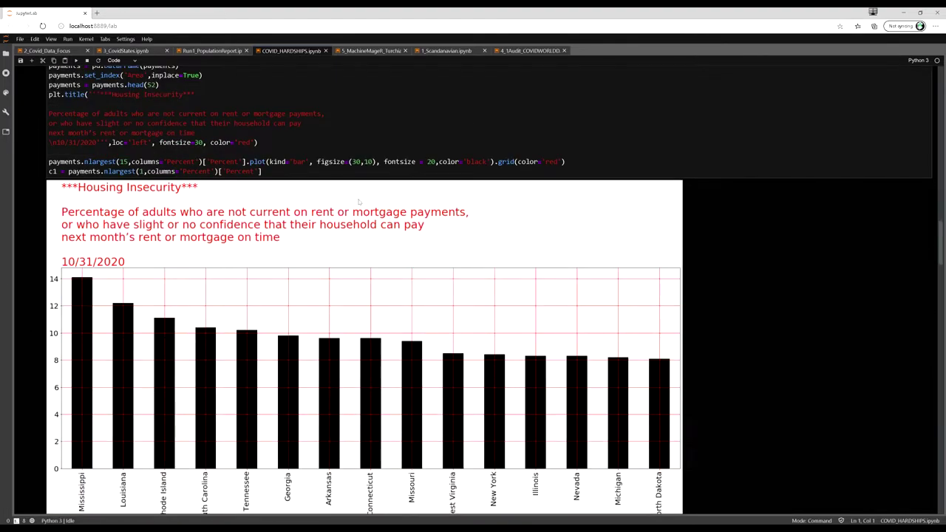
pyautogui.scroll(1, 359, 202)
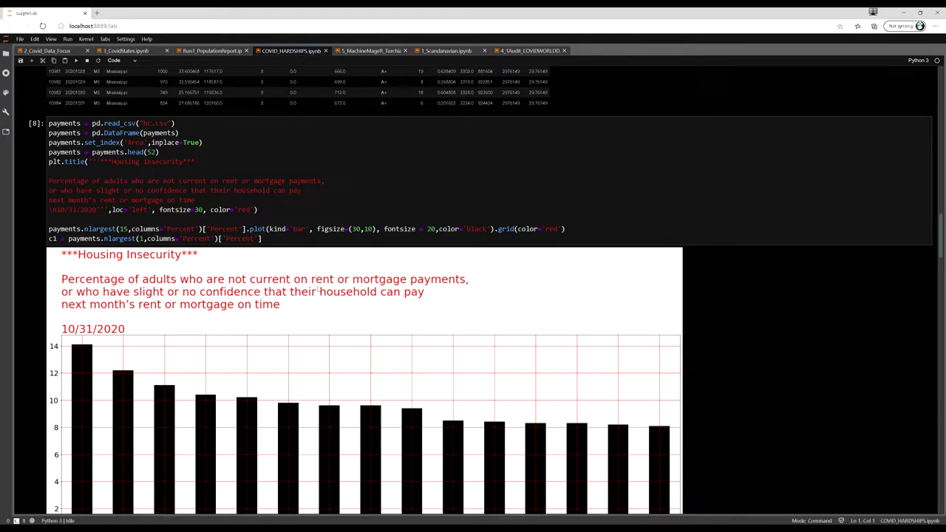
pyautogui.scroll(-1, 271, 300)
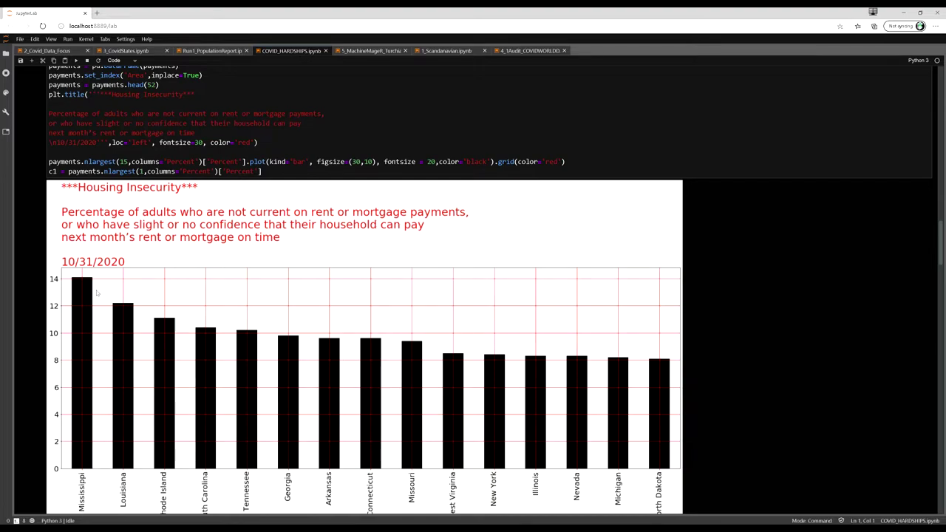
# Step: Compare the states in the Housing Insecurity bar chart and review the recent COVID figures for its top-ranked state
pyautogui.scroll(5, 95, 295)
pyautogui.scroll(-4, 101, 288)
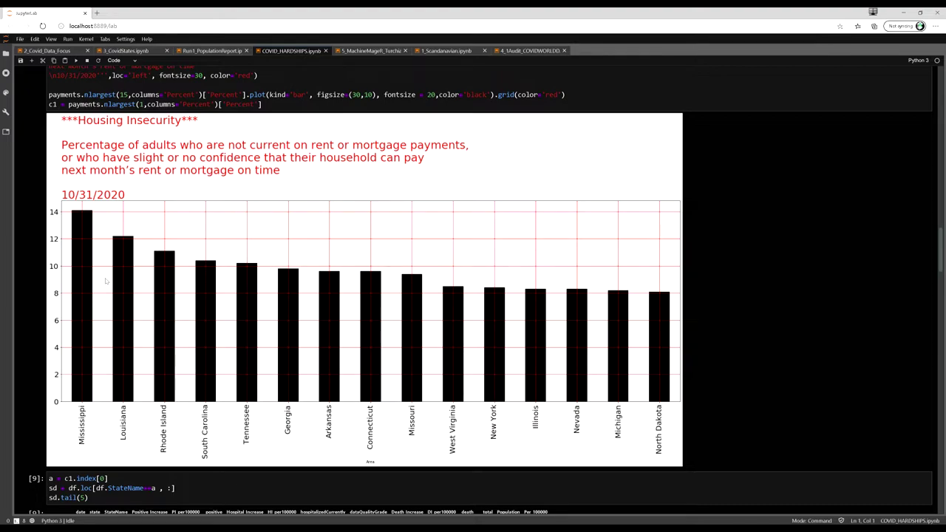
pyautogui.scroll(-2, 106, 280)
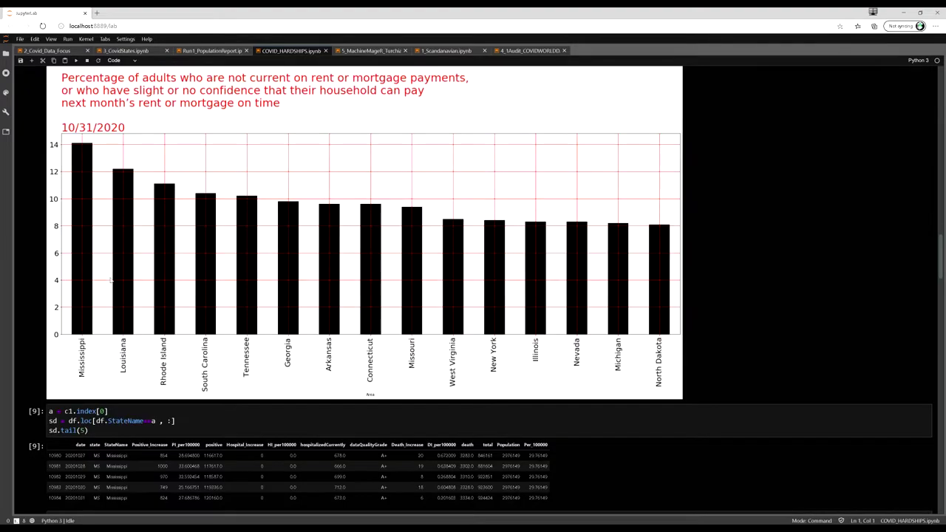
pyautogui.scroll(-2, 111, 280)
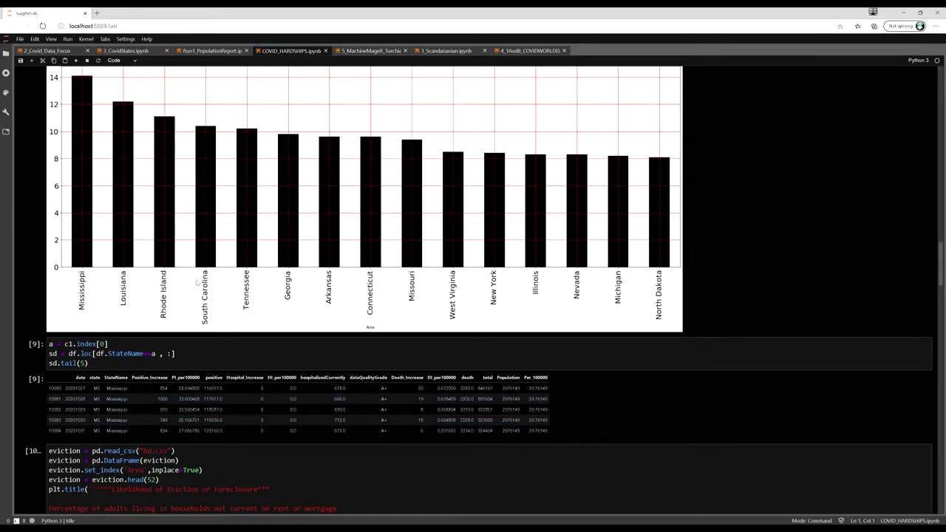
pyautogui.scroll(-4, 197, 281)
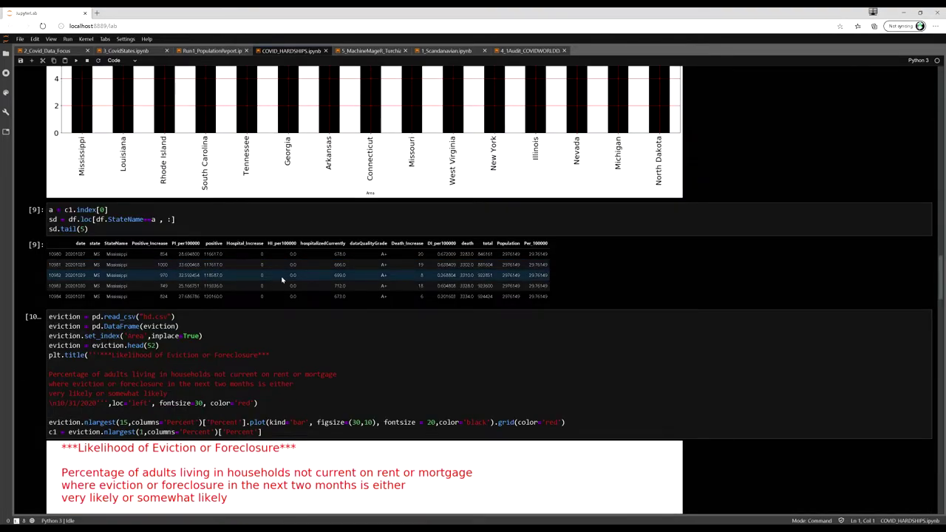
# Step: Examine the Likelihood of Eviction or Foreclosure bar chart and the recent COVID figures for its top-ranked state
pyautogui.scroll(-6, 288, 275)
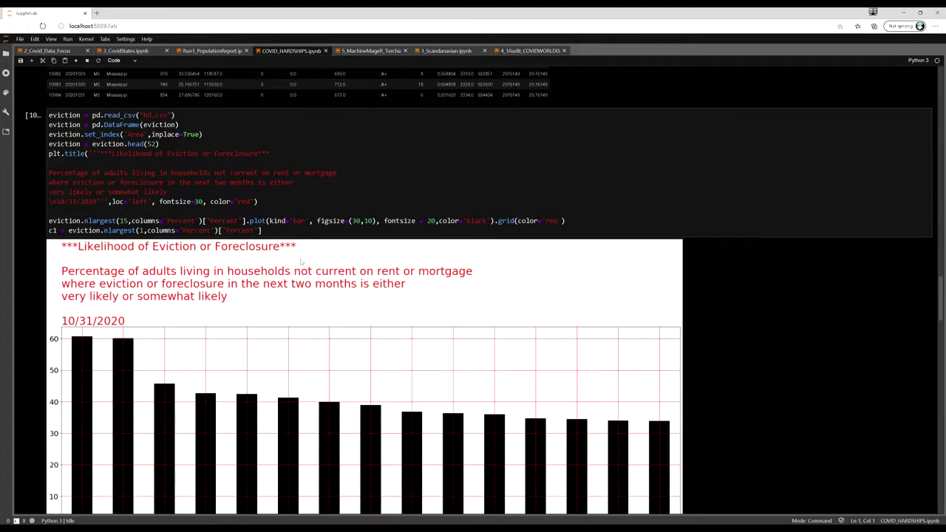
pyautogui.scroll(-2, 301, 261)
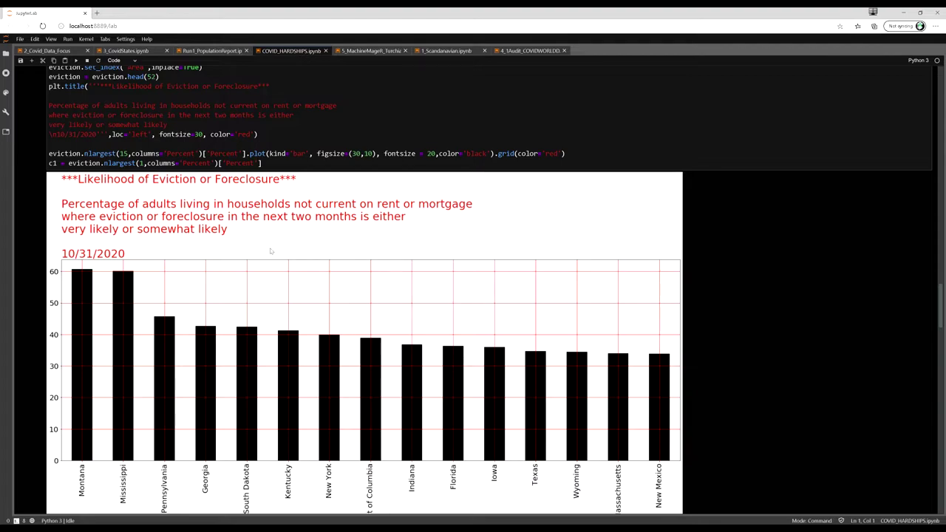
pyautogui.scroll(-2, 270, 252)
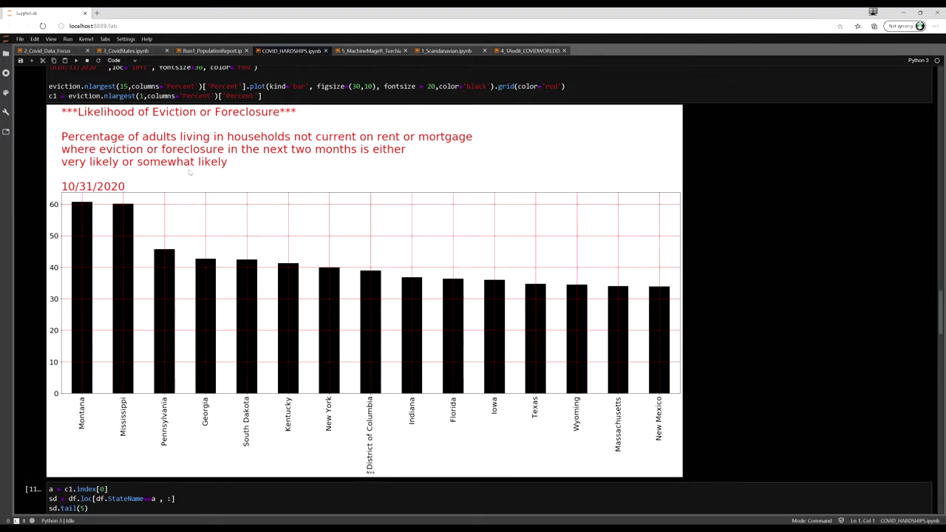
pyautogui.scroll(-4, 190, 173)
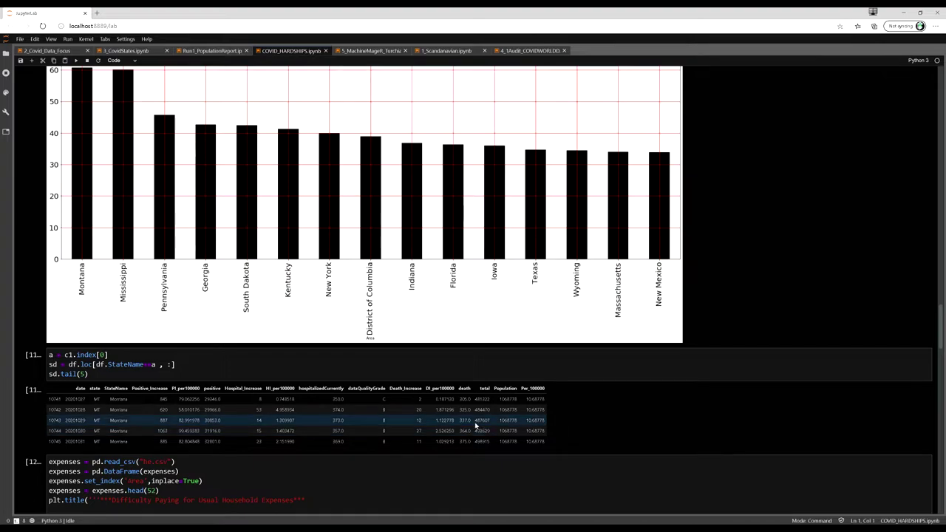
pyautogui.scroll(3, 477, 425)
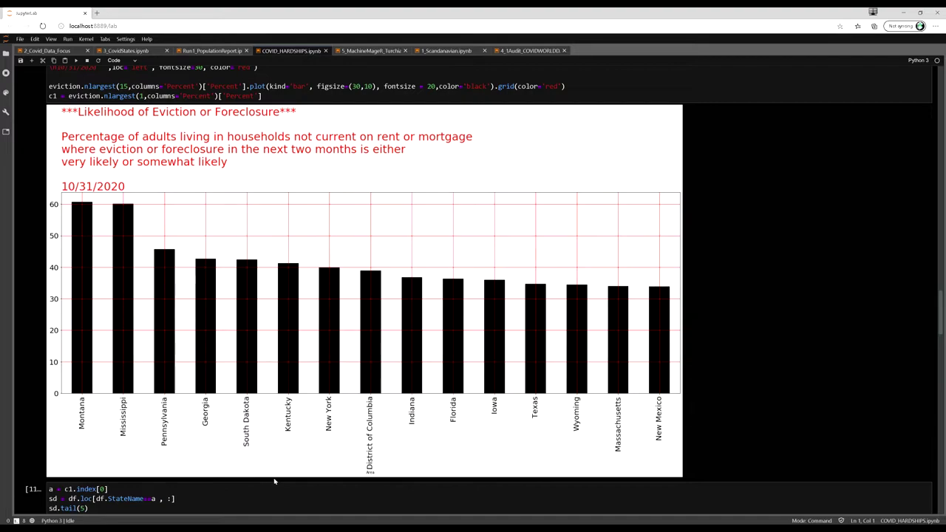
# Step: Switch to the Census Household Pulse Survey browser window and inspect the top-ranked state's bar in the Likelihood of Eviction or Foreclosure chart
pyautogui.moveTo(264, 528)
pyautogui.click(264, 497)
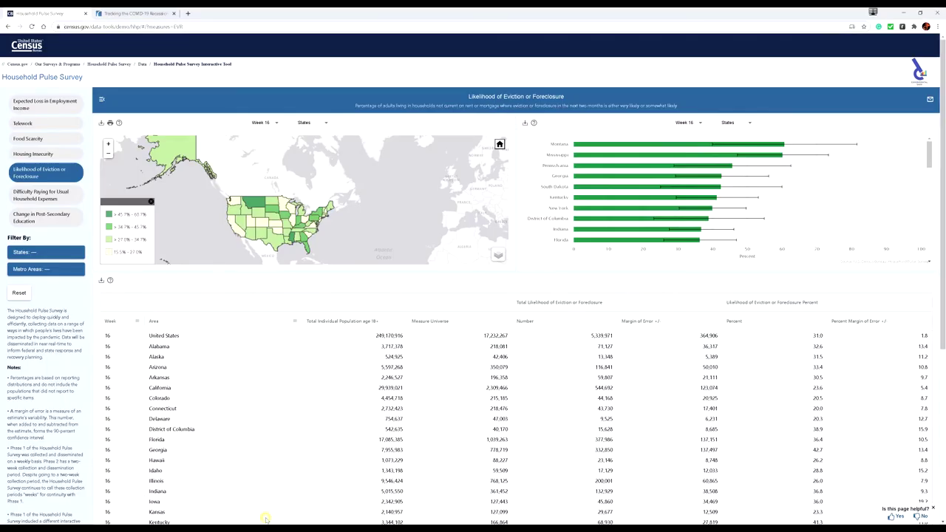
pyautogui.moveTo(725, 146)
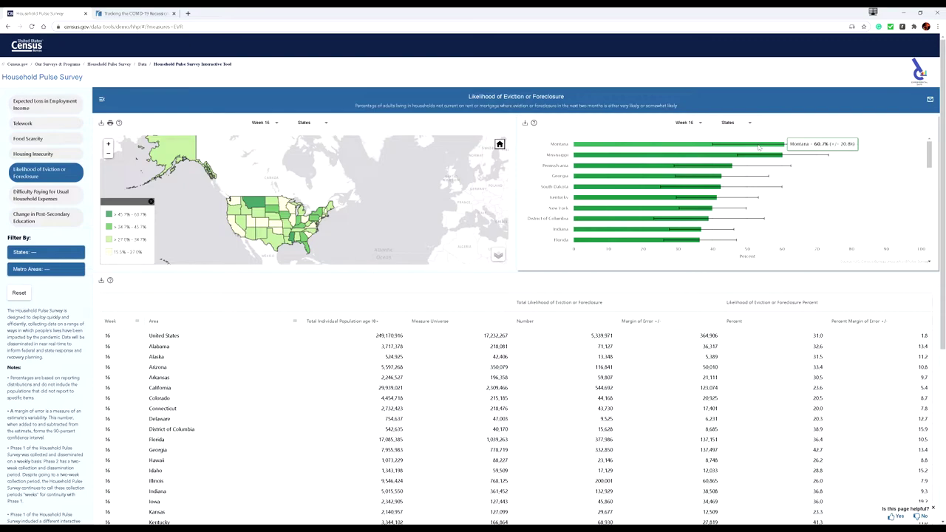
# Step: Read the household expenses and job-loss charts in the CBPP COVID-19 recession article, and return to COVID_HARDSHIPS.ipynb in JupyterLab
pyautogui.click(145, 13)
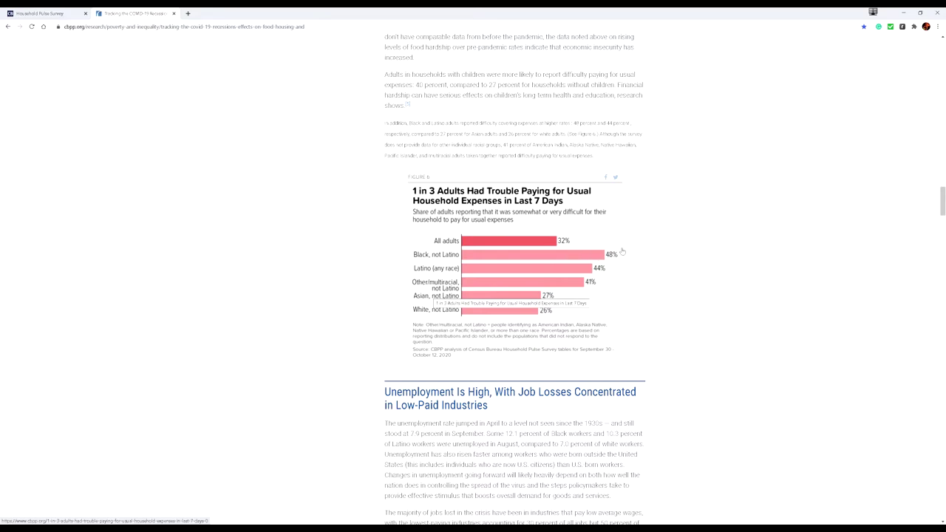
pyautogui.scroll(-4, 622, 252)
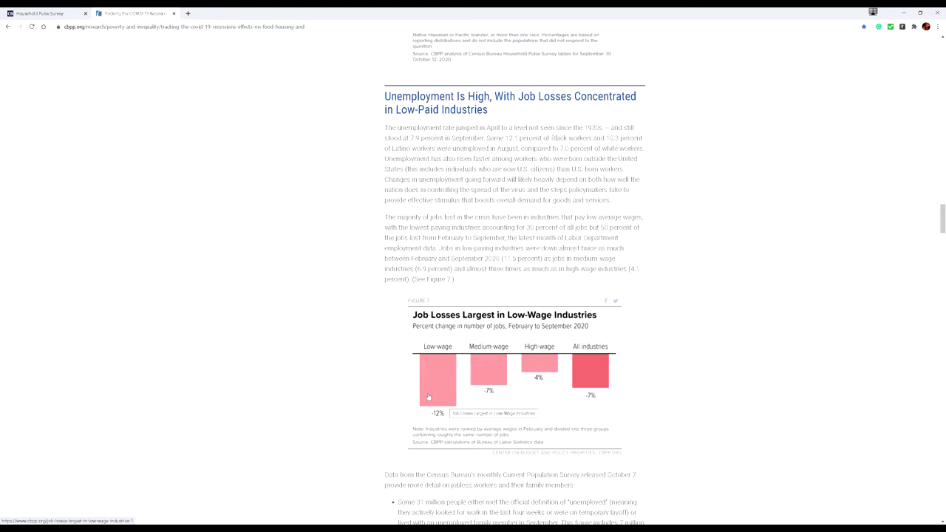
pyautogui.moveTo(209, 526)
pyautogui.click(208, 499)
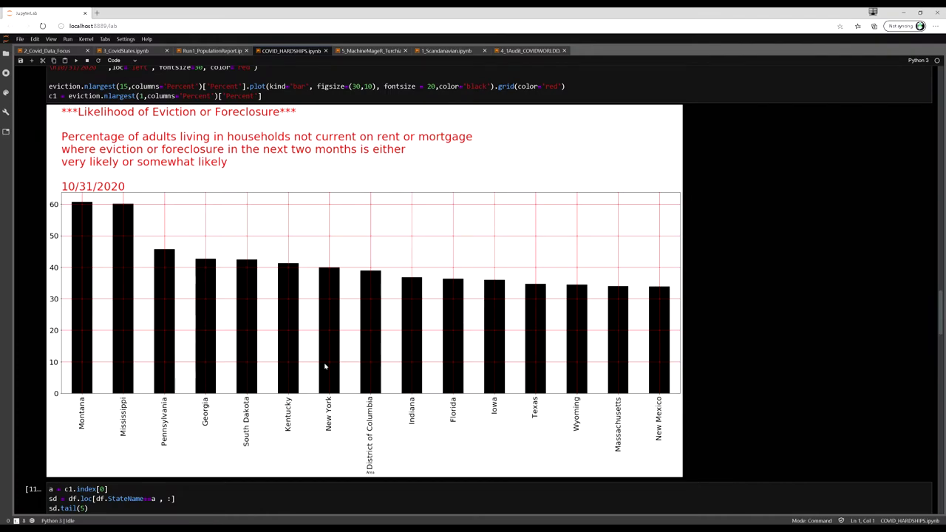
# Step: Examine the Difficulty Paying for Usual Household Expenses bar chart and the recent COVID figures for its top-ranked state
pyautogui.scroll(-10, 325, 366)
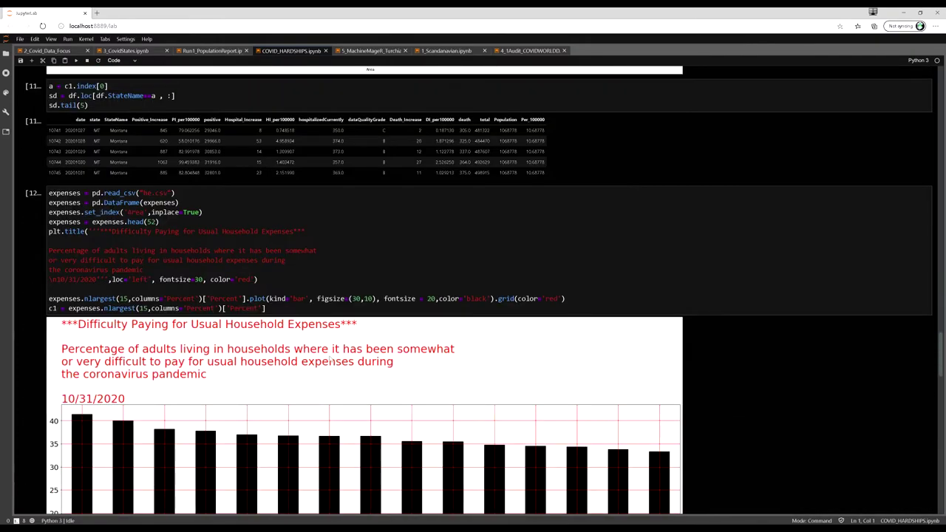
pyautogui.scroll(-5, 330, 360)
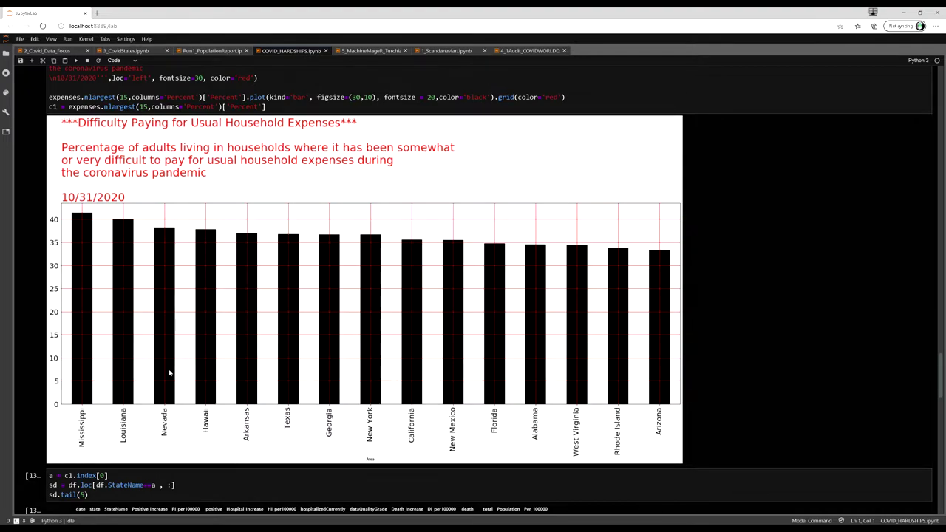
pyautogui.scroll(-3, 204, 351)
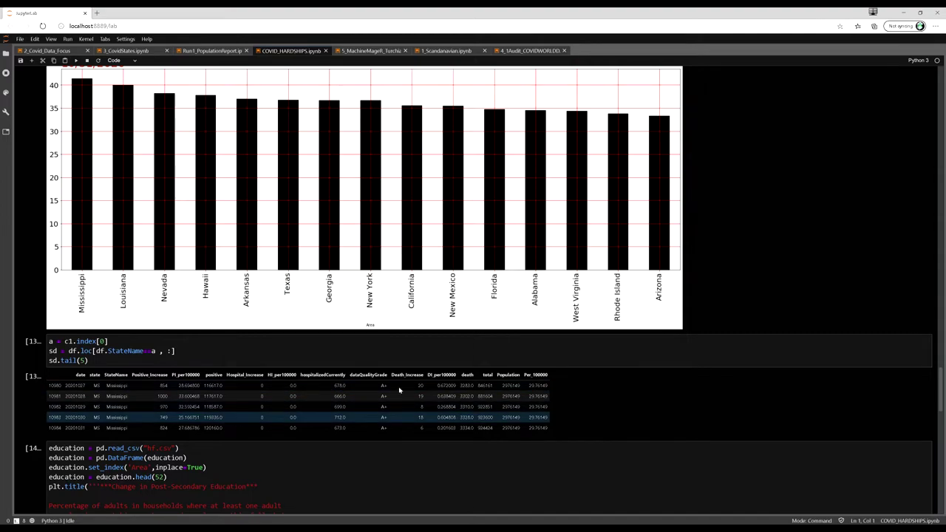
# Step: Examine the Change in Post-Secondary Education code and its bar chart of canceled or changed class plans by state
pyautogui.scroll(-3, 426, 381)
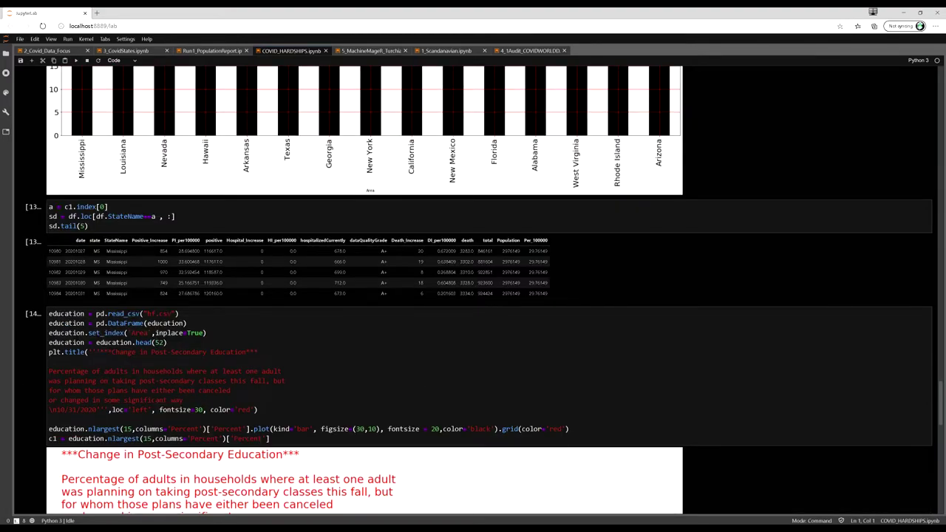
pyautogui.scroll(-2, 473, 288)
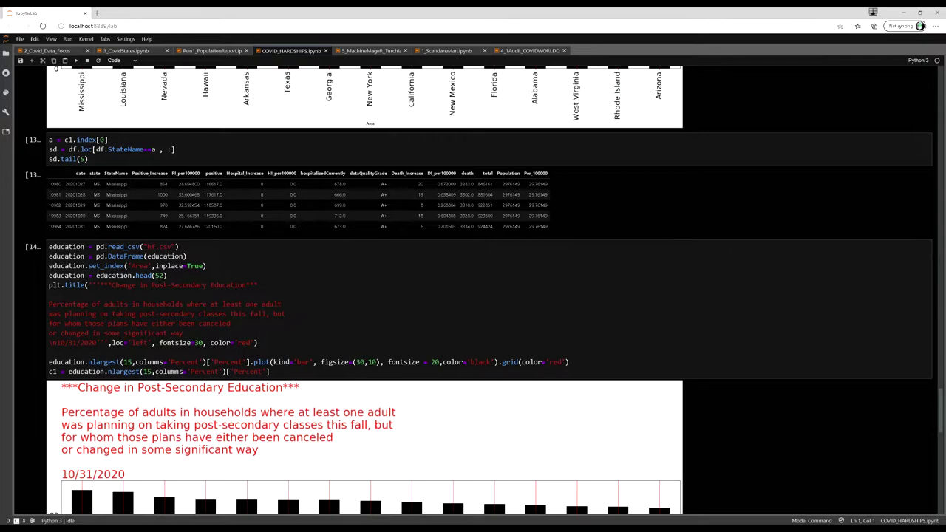
pyautogui.scroll(-4, 487, 327)
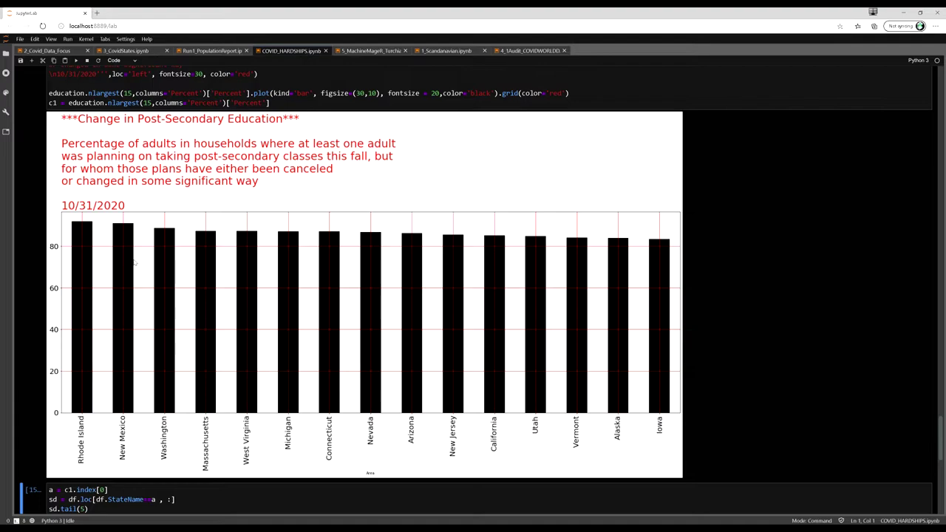
# Step: Read the Mail Online lockdown article in 5.png in Photos, and return to the recent COVID figures below the Post-Secondary Education chart in JupyterLab
pyautogui.moveTo(670, 520)
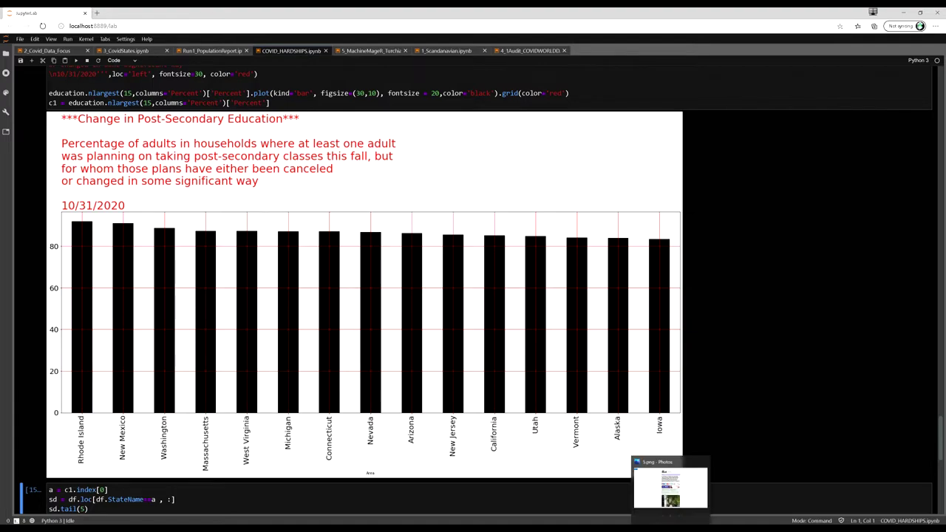
pyautogui.click(669, 488)
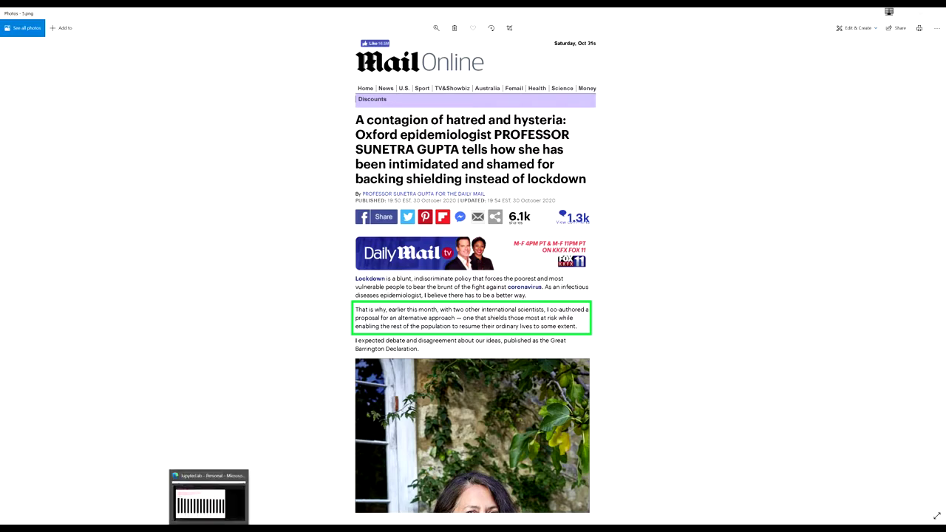
pyautogui.click(209, 521)
pyautogui.scroll(-5, 473, 281)
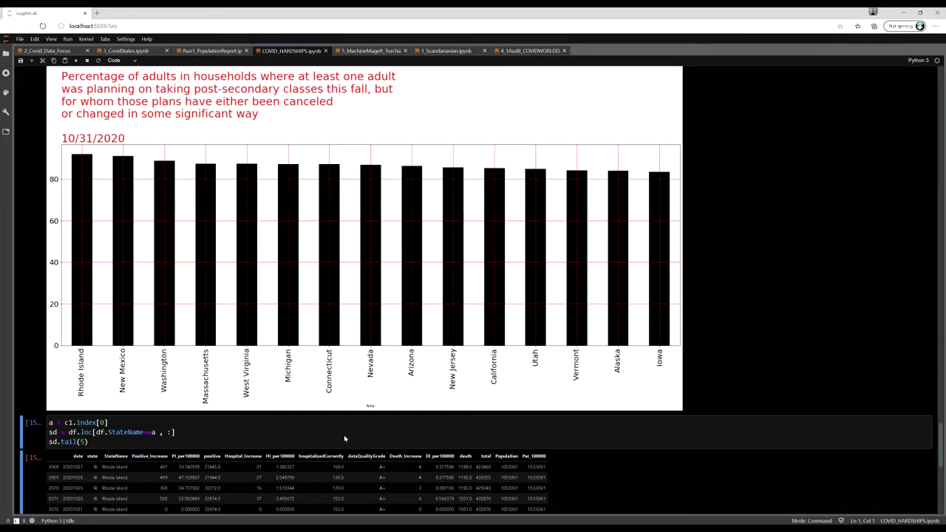
pyautogui.scroll(2, 344, 438)
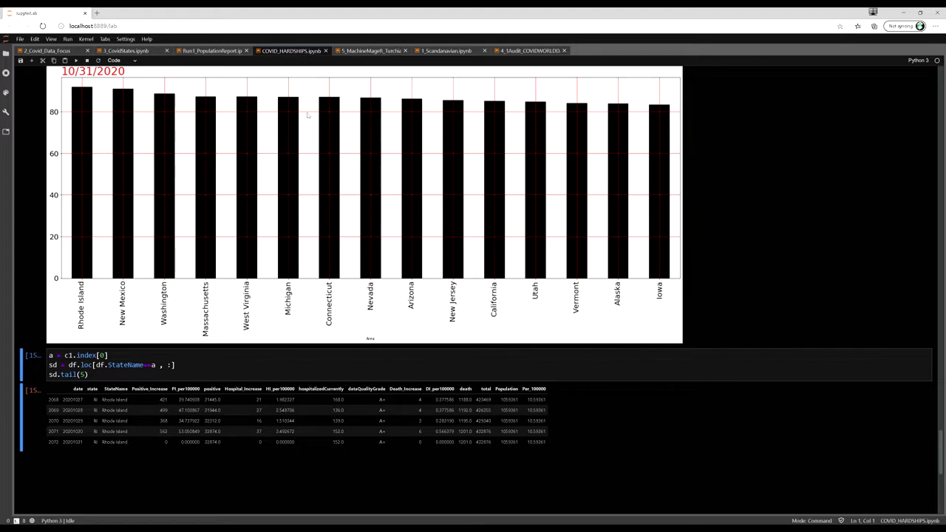
# Step: Open the 1_Scandanavian.ipynb notebook, restart its kernel and run all of its cells
pyautogui.click(452, 51)
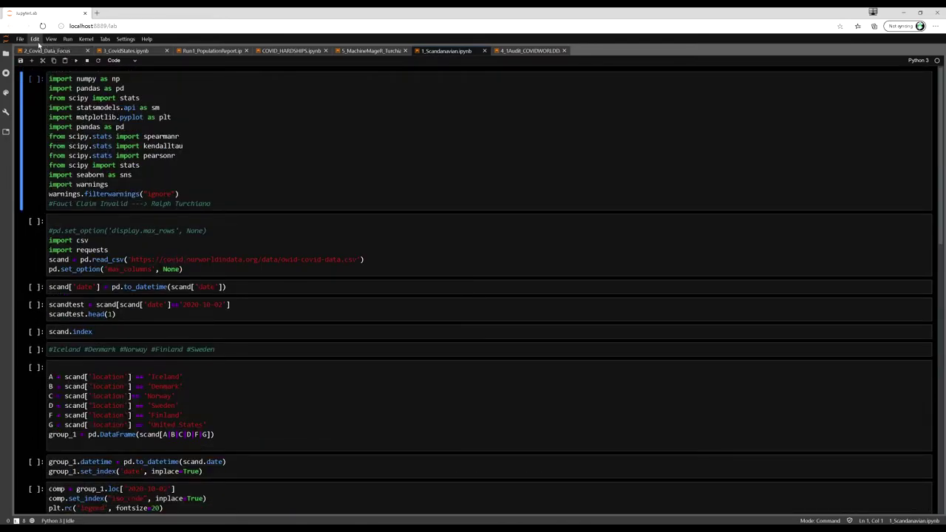
pyautogui.click(77, 41)
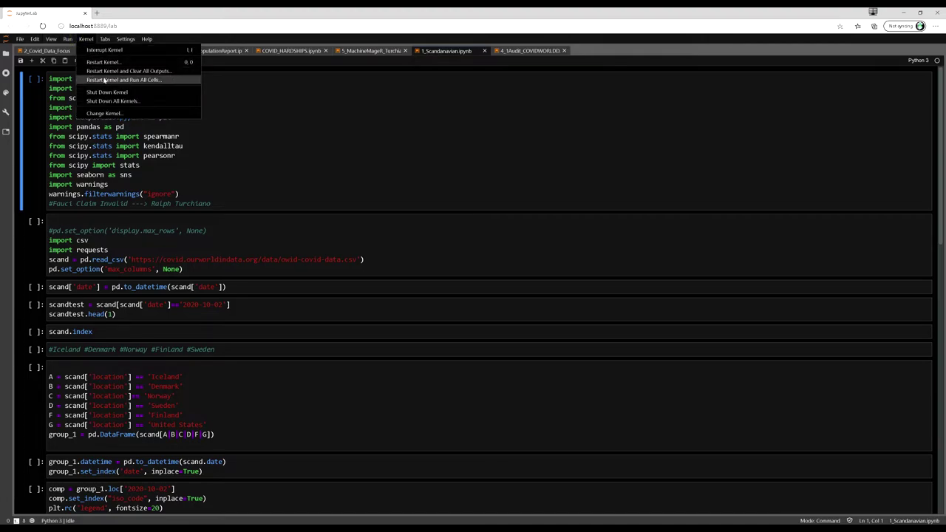
pyautogui.click(103, 77)
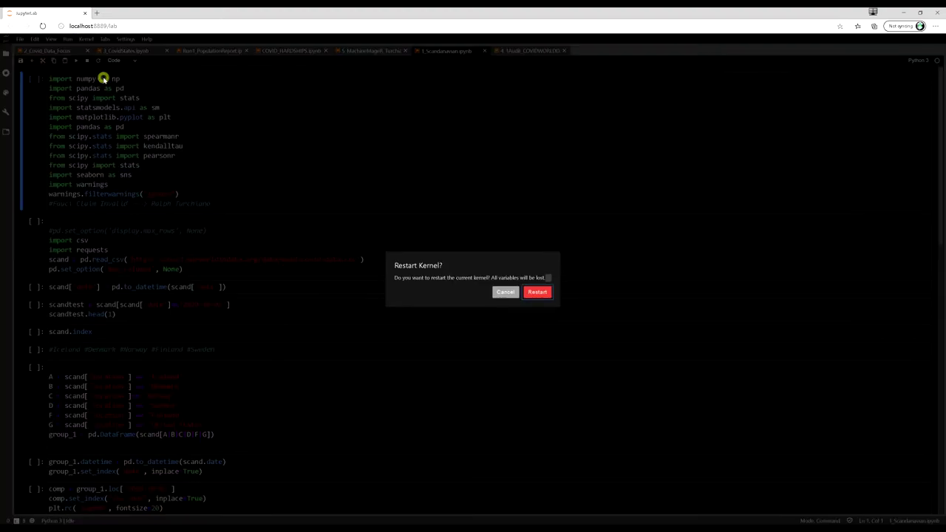
pyautogui.click(532, 290)
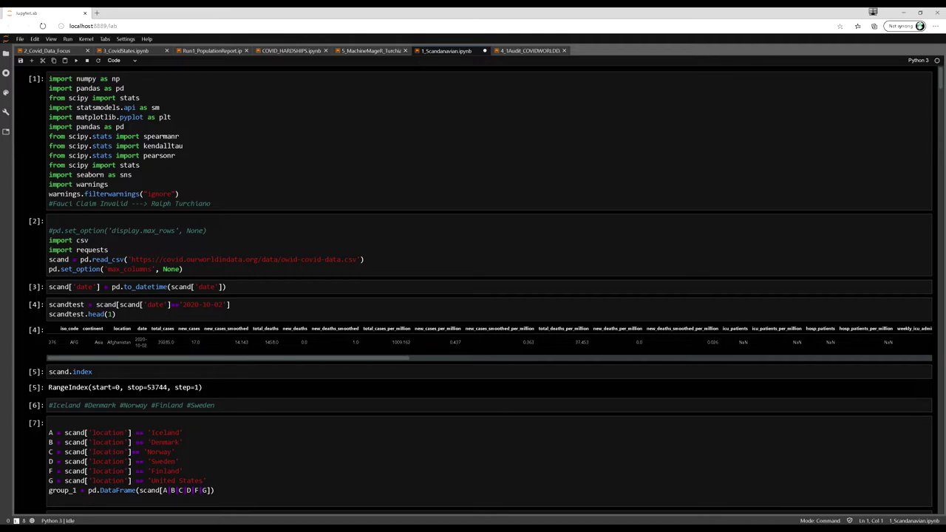
# Step: Examine the Nordic and United States country selection and the bar chart of total cases and deaths per million for 2020-10-02
pyautogui.scroll(-5, 473, 296)
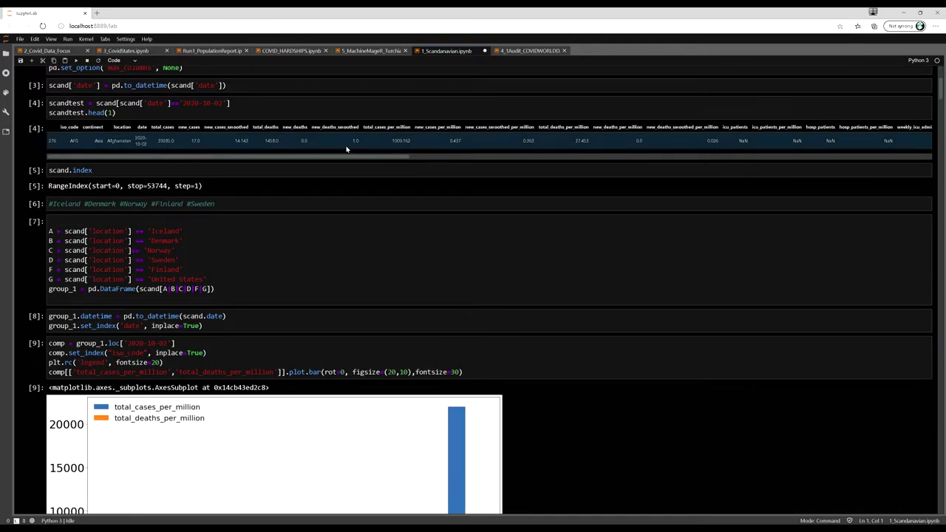
pyautogui.scroll(-3, 346, 150)
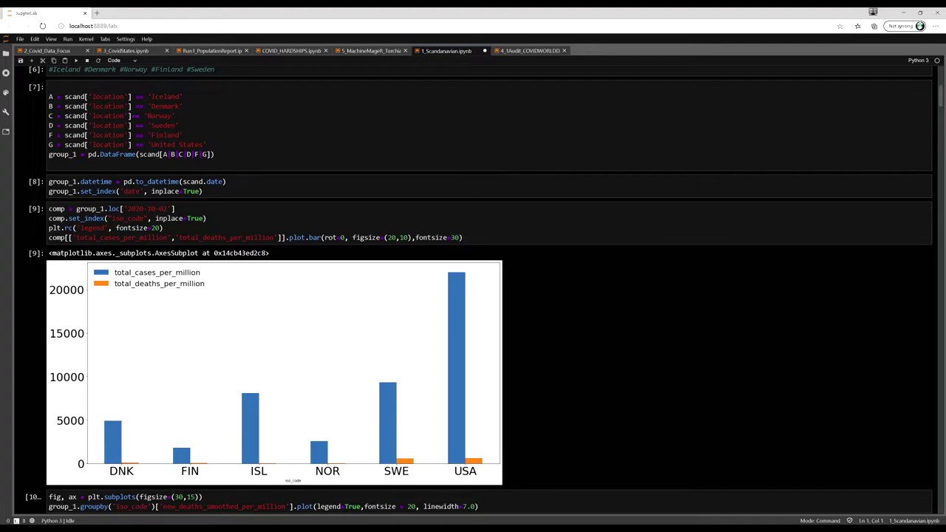
pyautogui.scroll(-2, 299, 257)
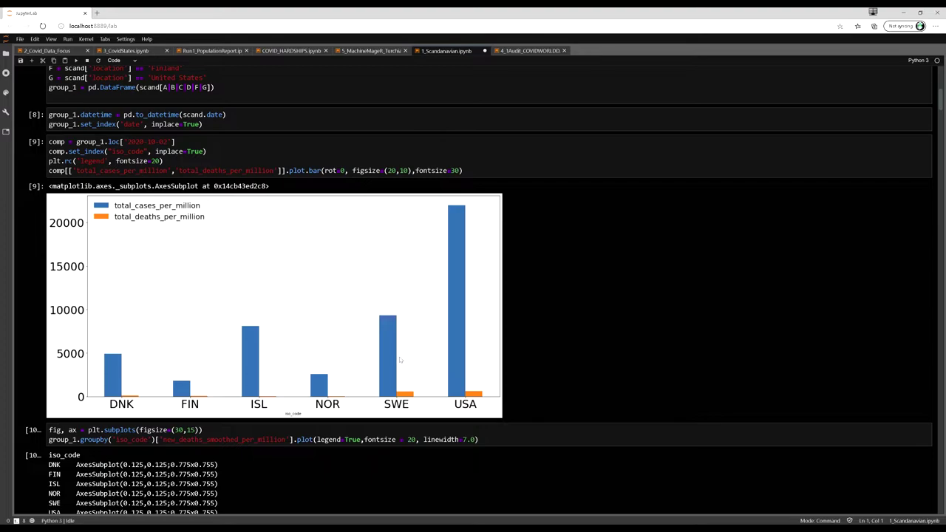
# Step: Examine the line charts of smoothed new deaths and new cases per million for the Nordic countries and the USA
pyautogui.scroll(-5, 399, 360)
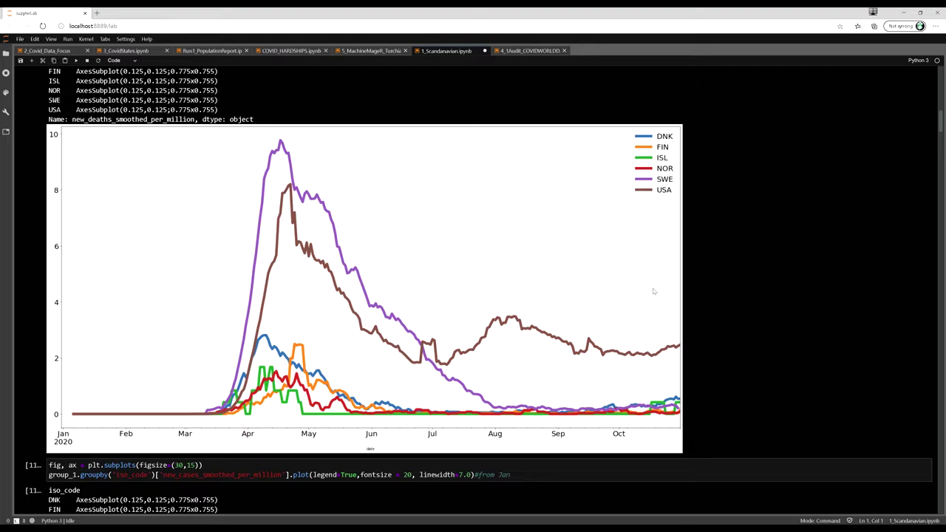
pyautogui.scroll(1, 642, 399)
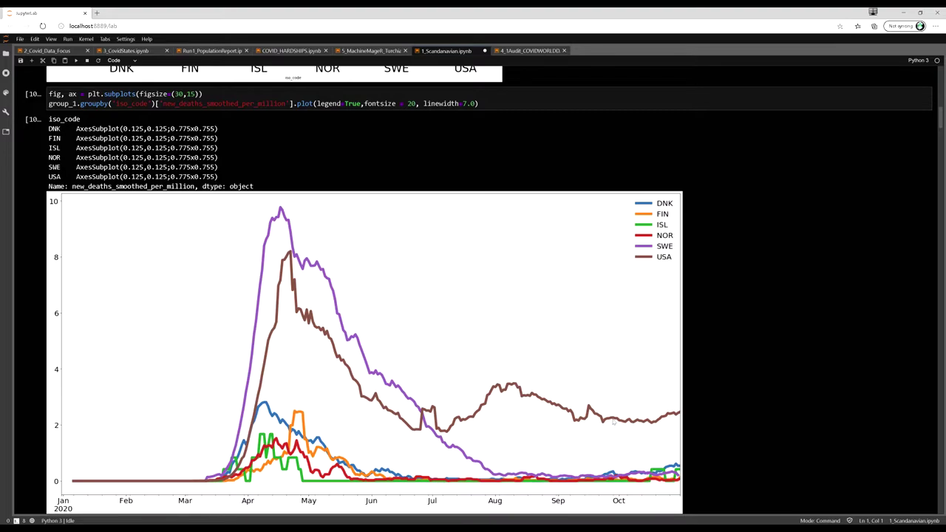
pyautogui.scroll(-7, 601, 384)
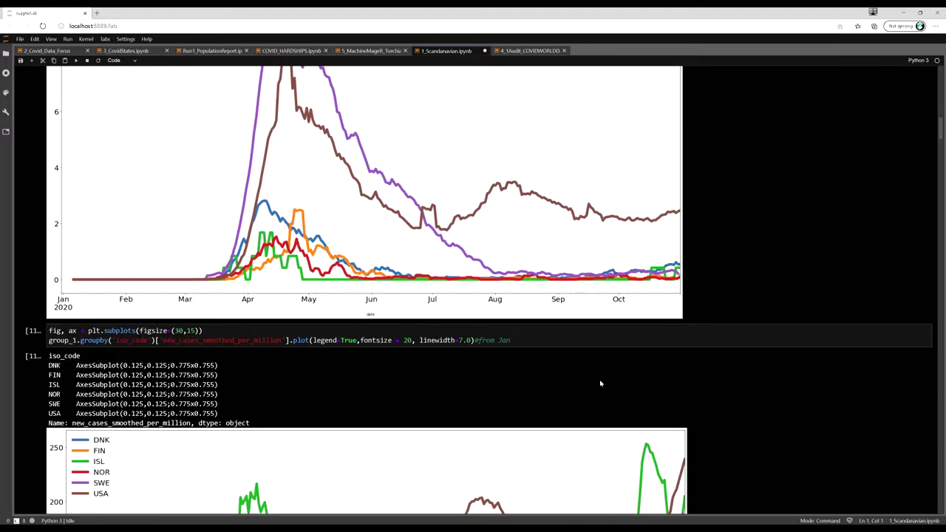
pyautogui.scroll(-5, 594, 398)
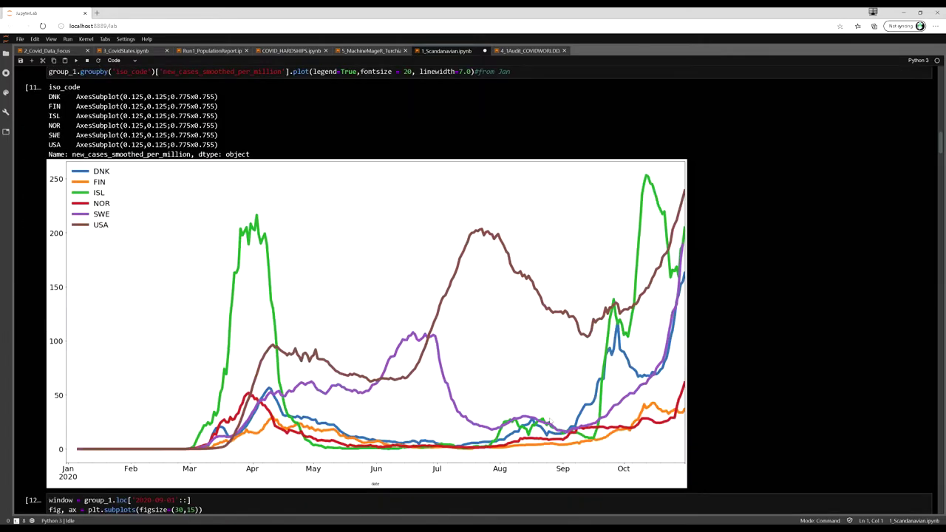
# Step: Compare the January-onward chart of smoothed new deaths per million with the smoothed new cases chart for the Nordic countries and the USA
pyautogui.scroll(2, 96, 245)
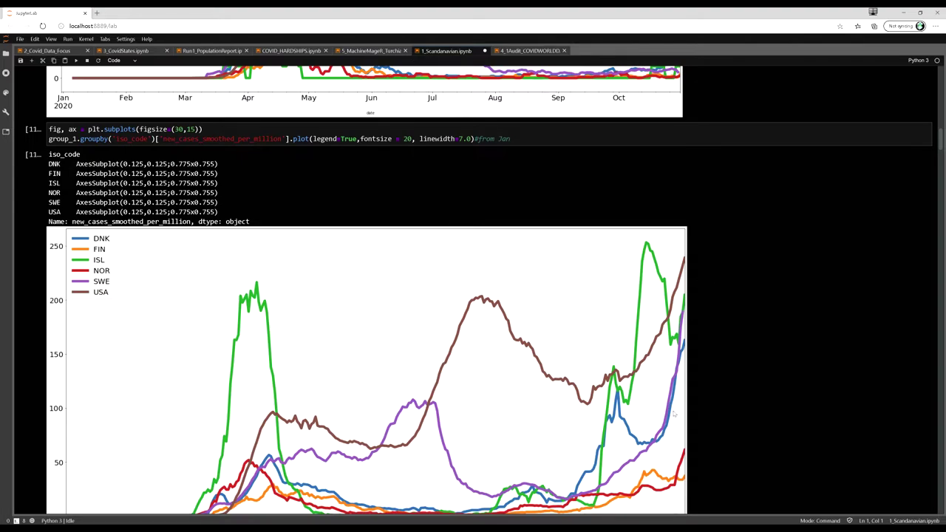
pyautogui.scroll(12, 672, 412)
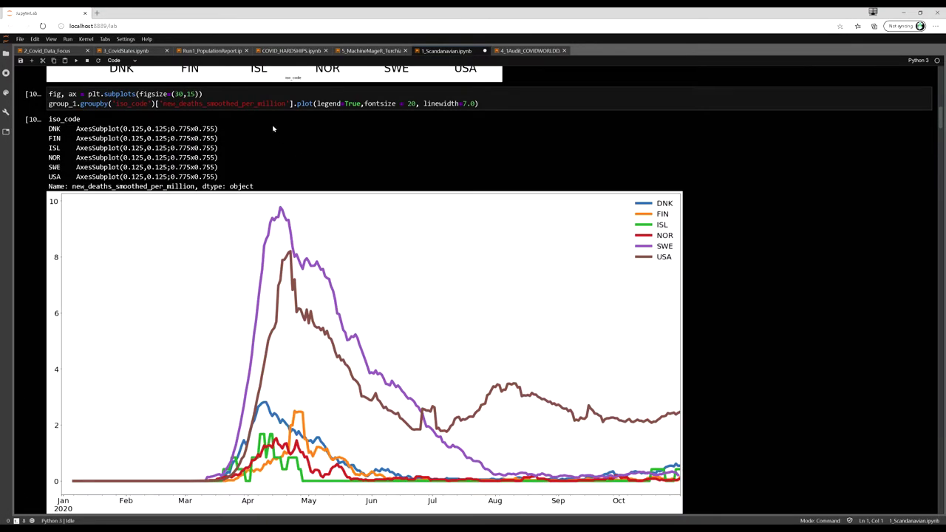
pyautogui.scroll(-8, 503, 251)
pyautogui.scroll(-3, 611, 338)
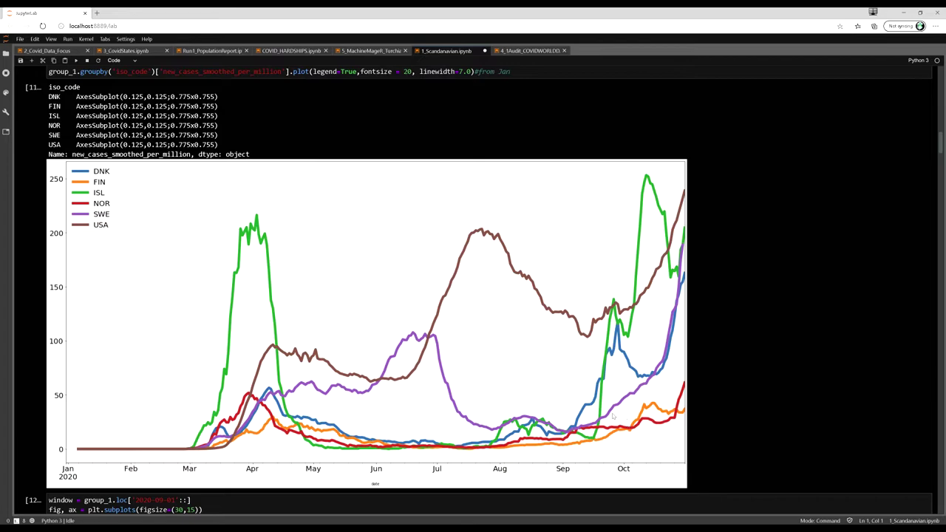
# Step: Examine the line charts of smoothed new cases and new deaths per million from 1 September 2020
pyautogui.scroll(-5, 623, 405)
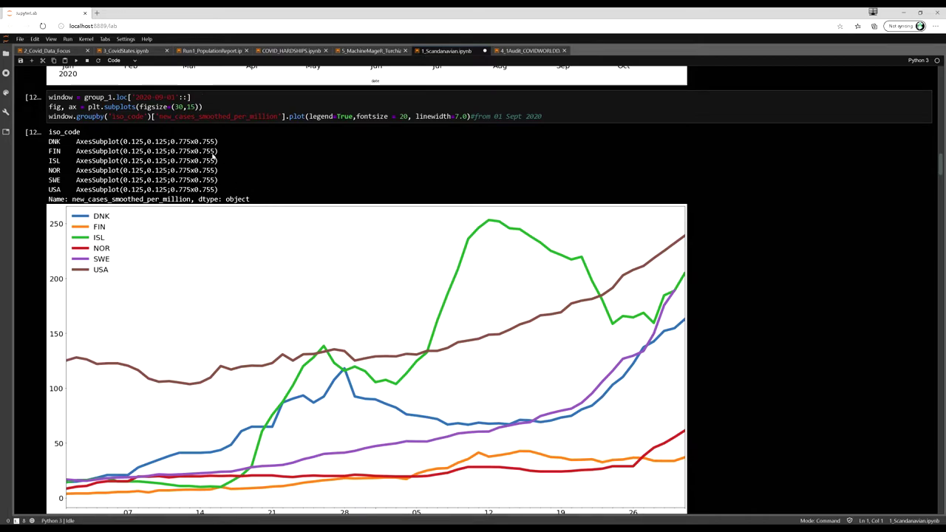
pyautogui.scroll(-1, 339, 152)
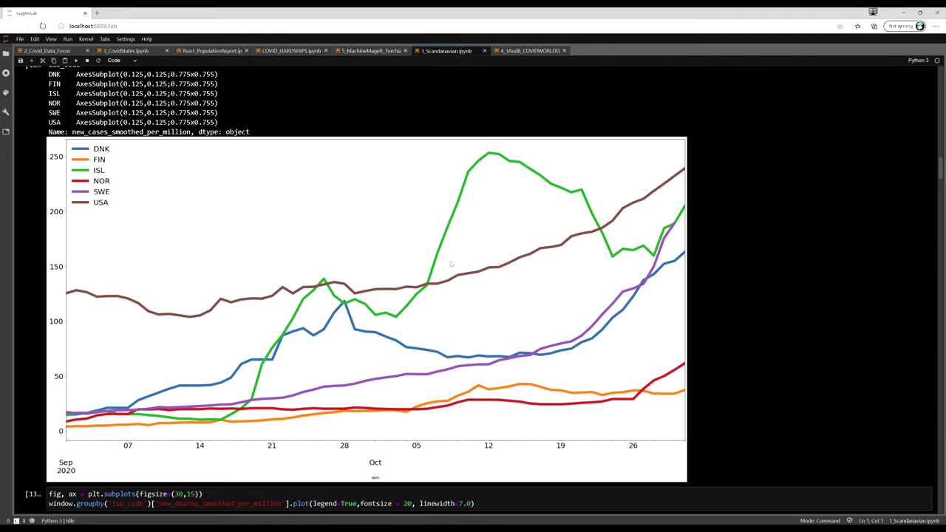
pyautogui.scroll(-3, 448, 266)
pyautogui.scroll(-5, 448, 274)
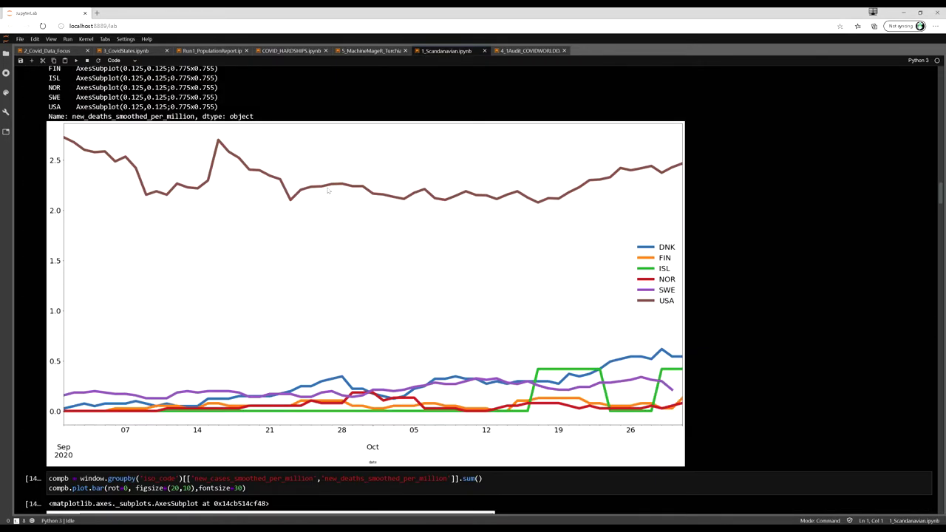
pyautogui.scroll(2, 328, 190)
pyautogui.scroll(-1, 289, 142)
# Step: Examine the bar charts of summed smoothed cases and deaths per million by country since 1 September 2020, down to the compb table
pyautogui.scroll(-5, 676, 184)
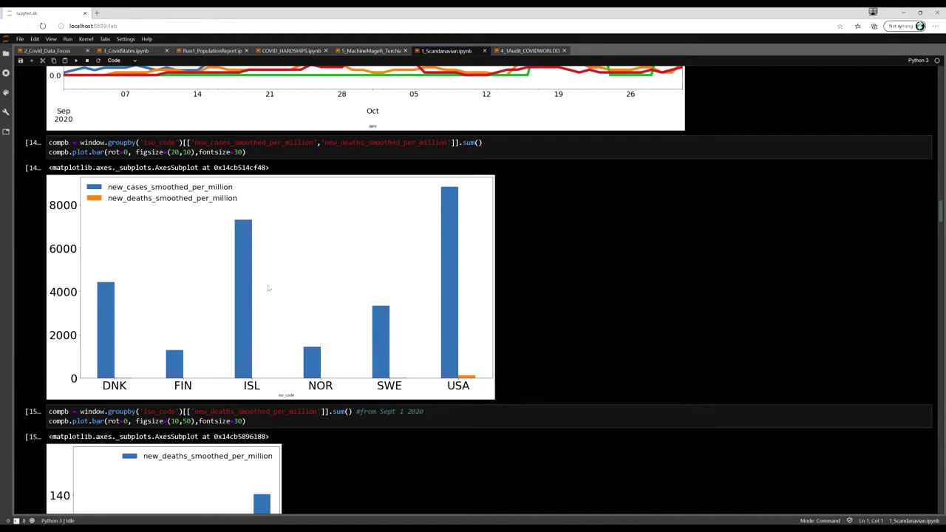
pyautogui.scroll(-5, 407, 276)
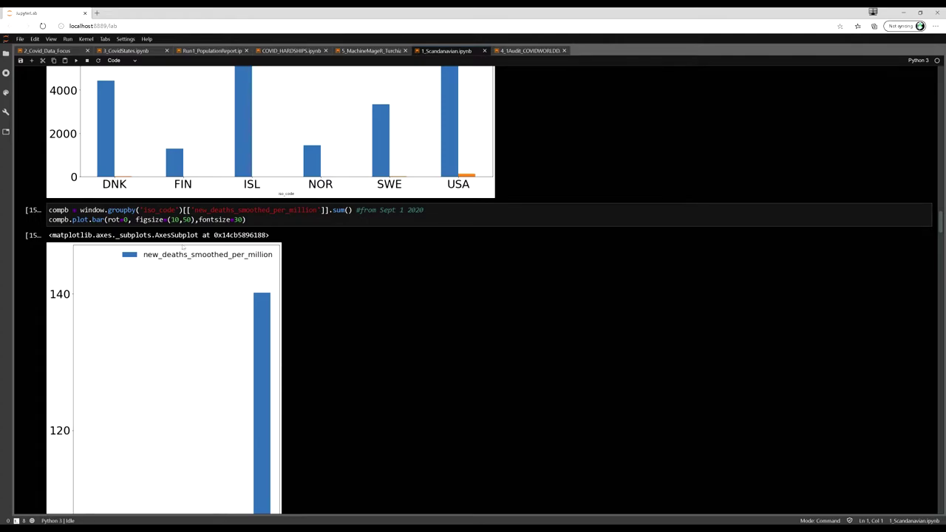
pyautogui.scroll(3, 176, 243)
pyautogui.scroll(-5, 165, 234)
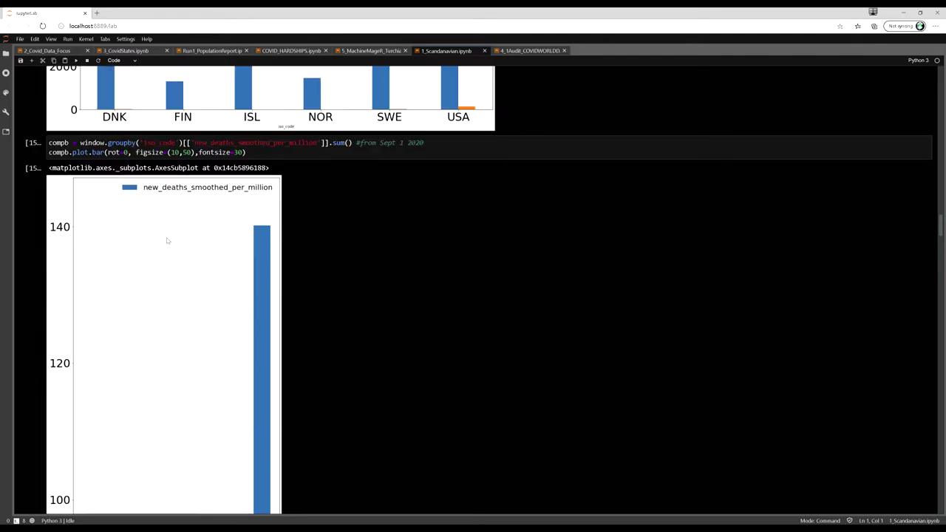
pyautogui.scroll(2, 167, 240)
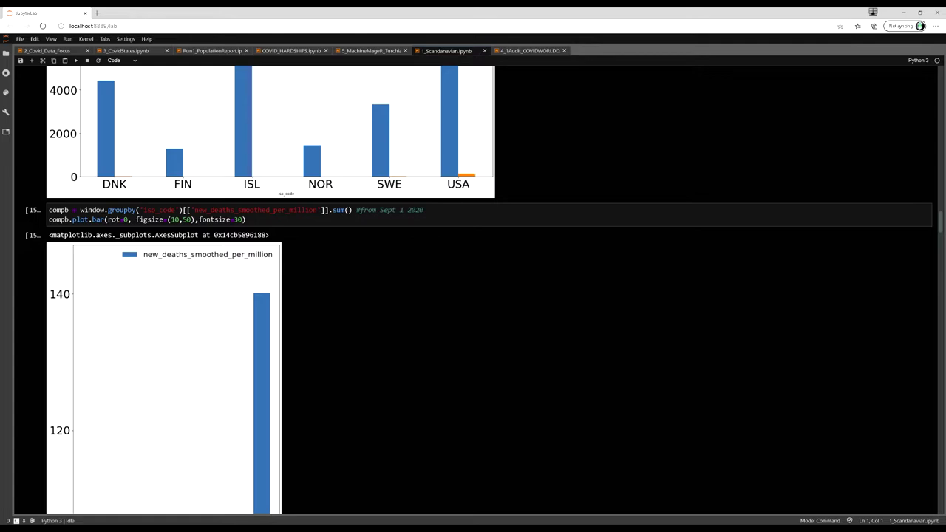
pyautogui.scroll(-3, 473, 296)
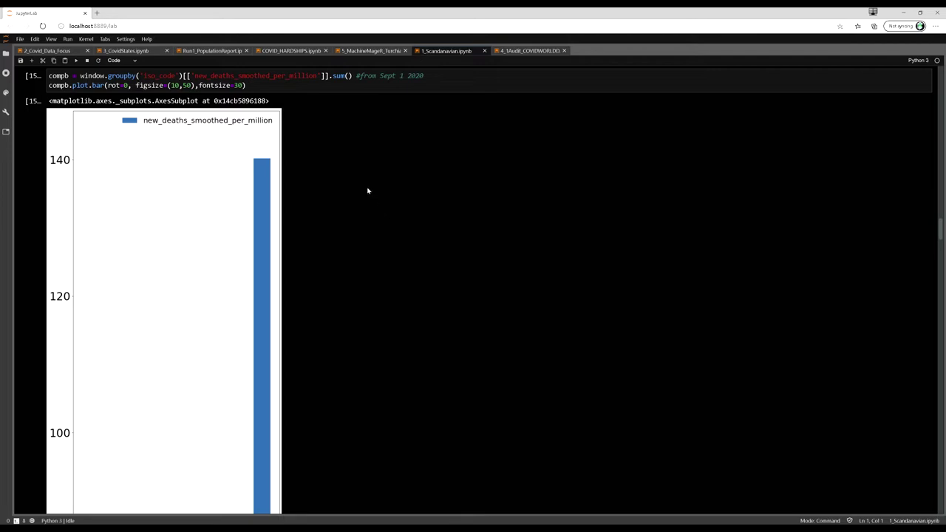
pyautogui.scroll(-2, 338, 144)
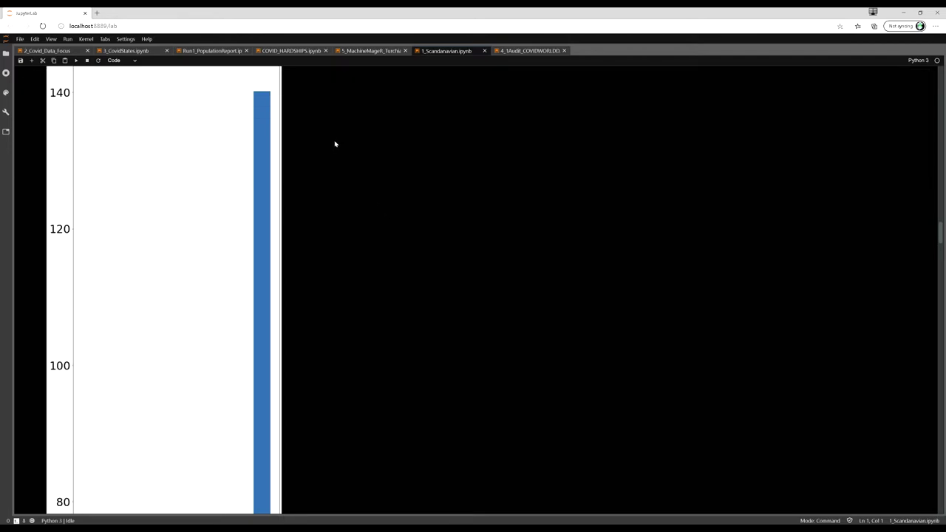
pyautogui.scroll(-5, 333, 143)
pyautogui.scroll(-8, 331, 142)
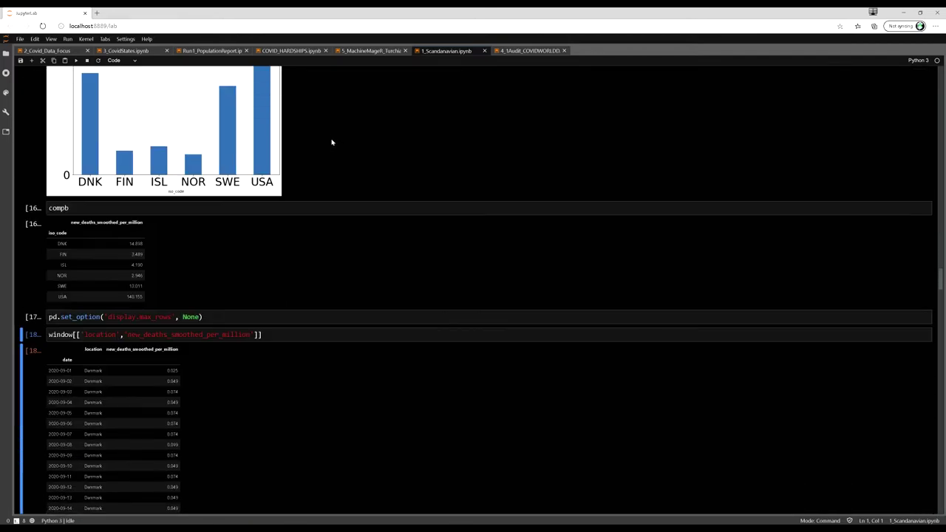
# Step: Revisit the September-onward deaths line chart and the January-onward cases line chart for the Nordic countries and the USA
pyautogui.scroll(10, 234, 281)
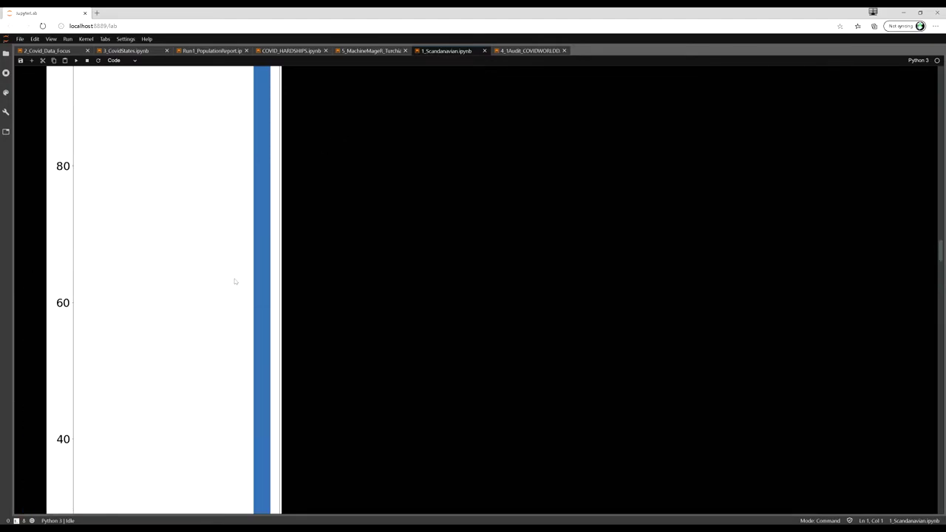
pyautogui.scroll(15, 234, 280)
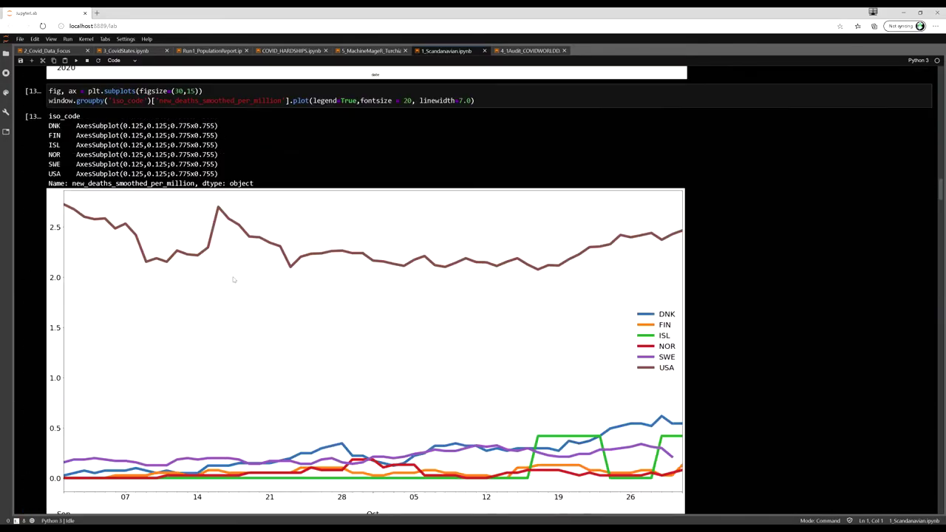
pyautogui.scroll(15, 232, 279)
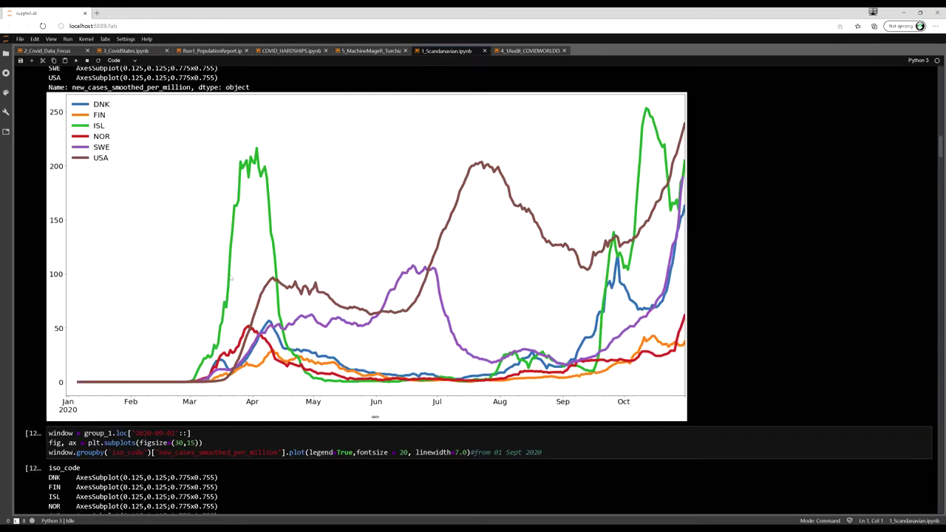
pyautogui.scroll(5, 229, 277)
pyautogui.scroll(-20, 229, 277)
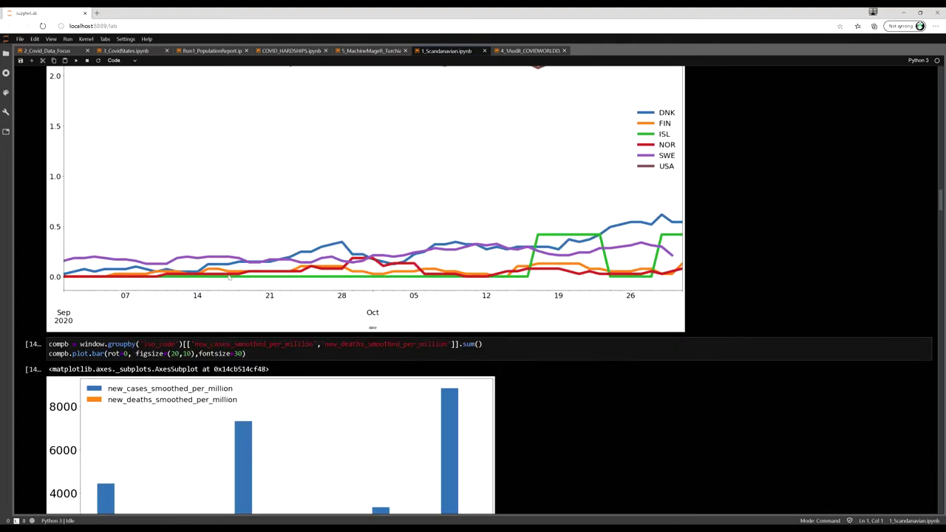
# Step: Read the daily table of location and new_deaths_smoothed_per_million from Denmark down to the Norway rows
pyautogui.scroll(-20, 229, 277)
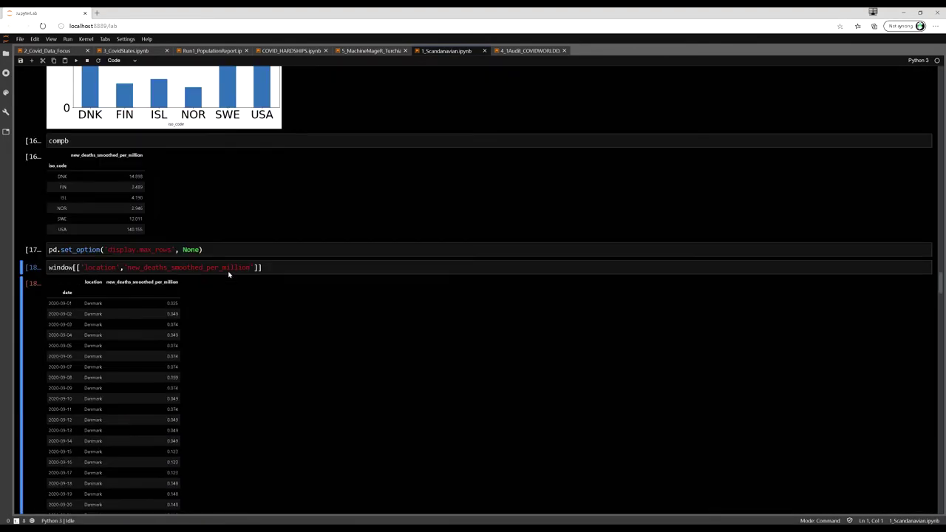
pyautogui.scroll(-15, 229, 276)
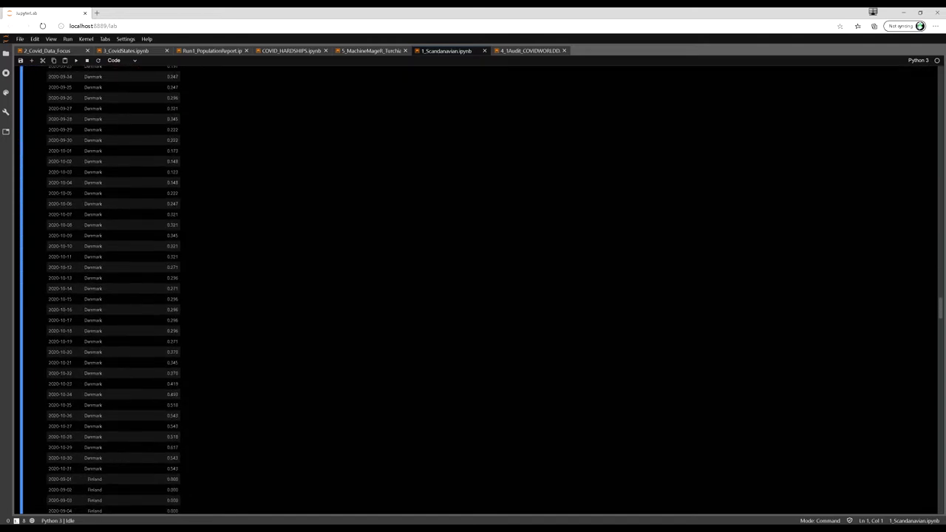
pyautogui.scroll(-15, 229, 275)
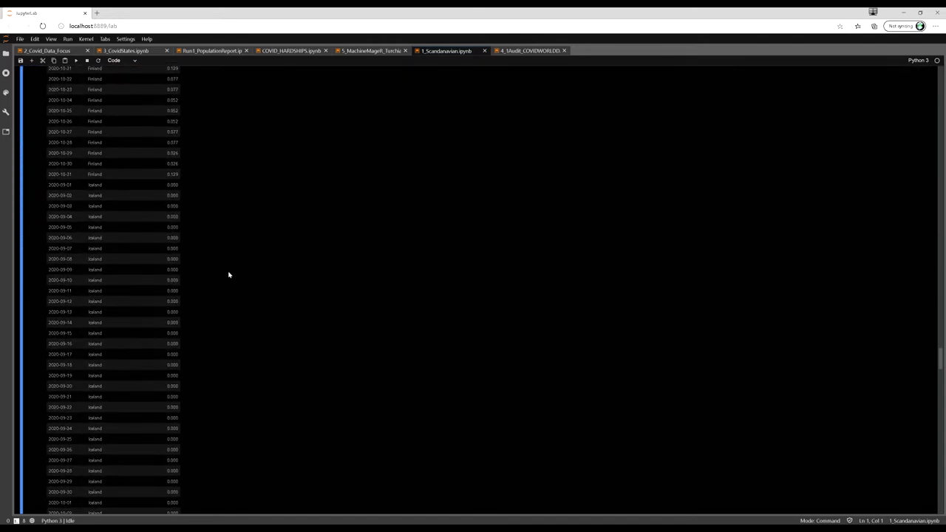
pyautogui.scroll(-12, 231, 330)
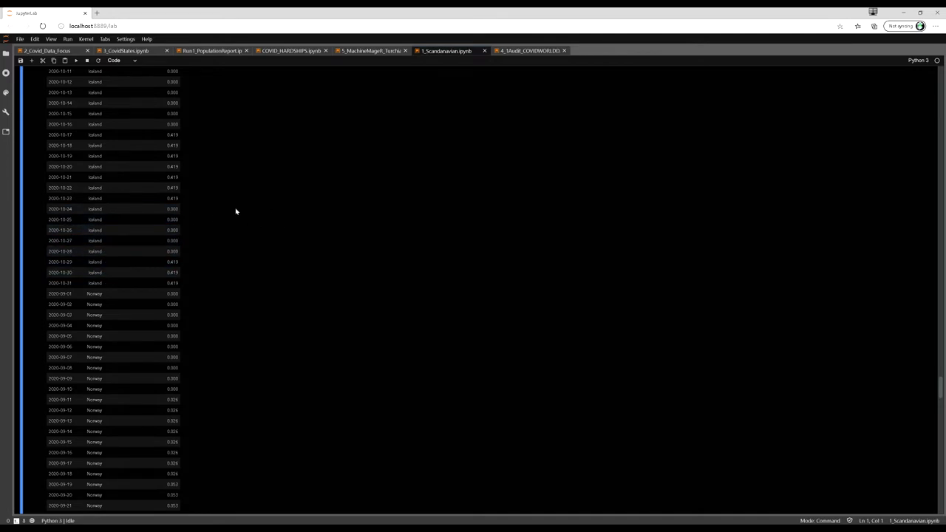
# Step: Open the 2_Covid_Data_Focus notebook, restart its kernel and run all of its cells
pyautogui.click(57, 51)
pyautogui.scroll(15, 346, 180)
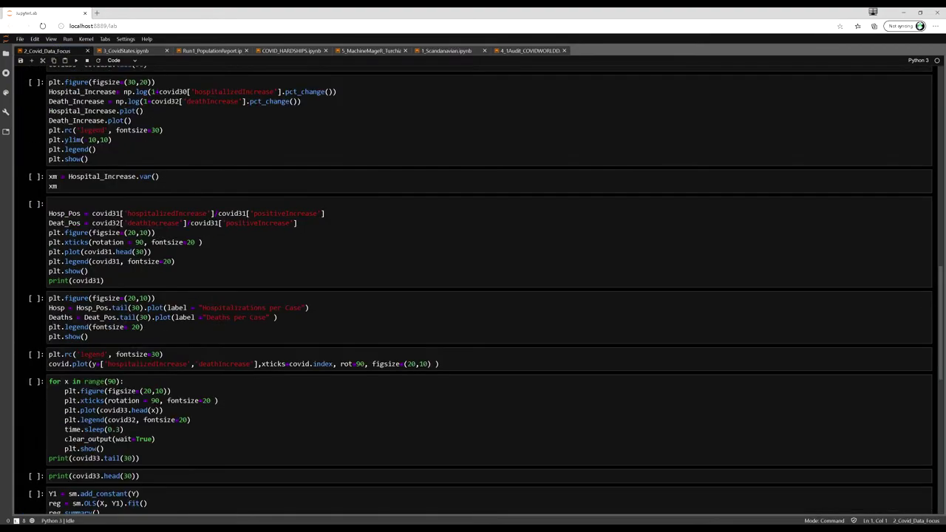
pyautogui.click(86, 39)
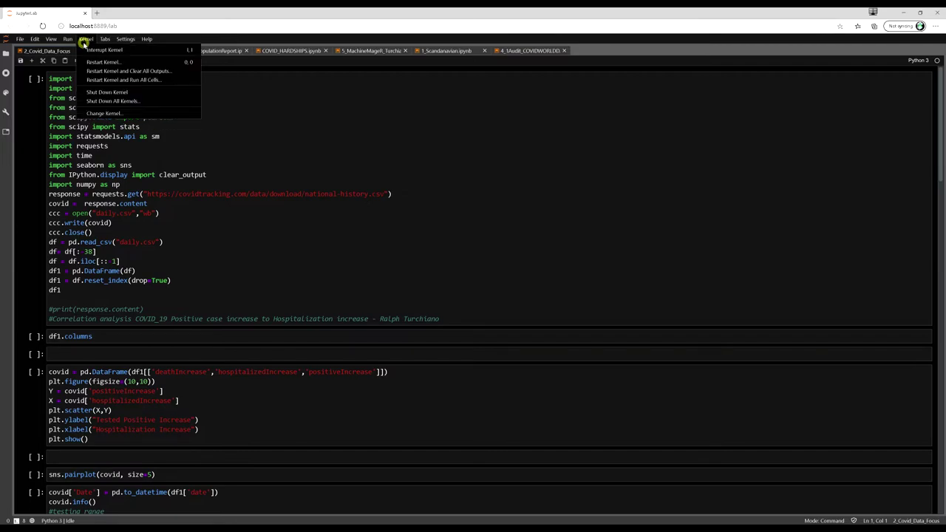
pyautogui.click(116, 80)
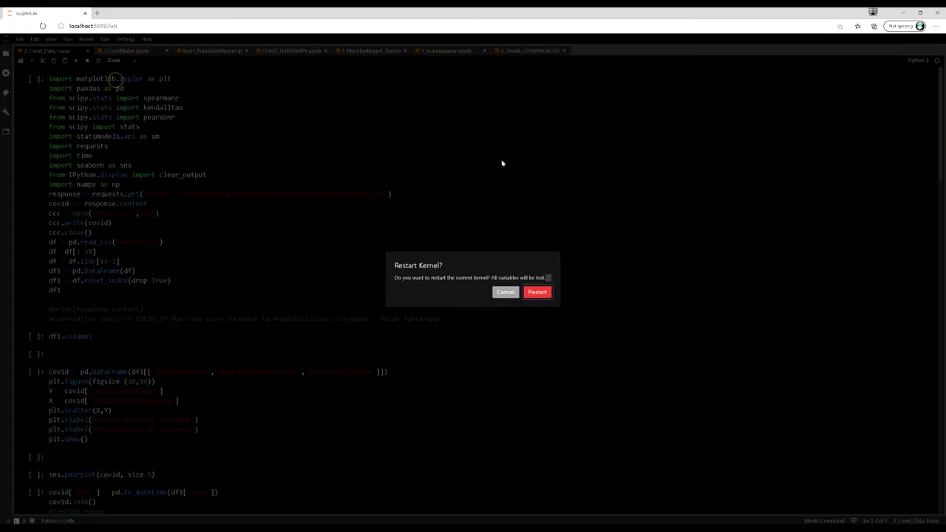
pyautogui.click(532, 295)
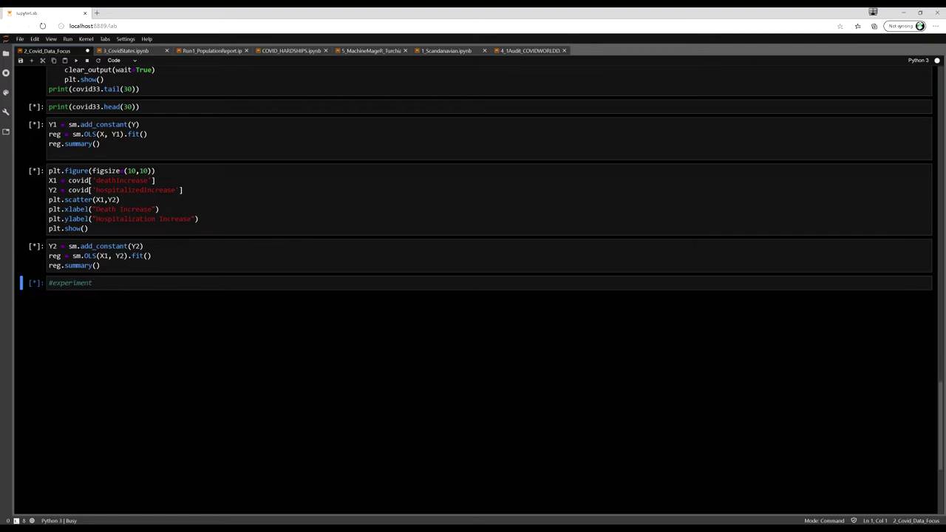
# Step: Examine the national history data table, its column list and the pair plot of death, hospitalization and positive case increases
pyautogui.scroll(10, 410, 171)
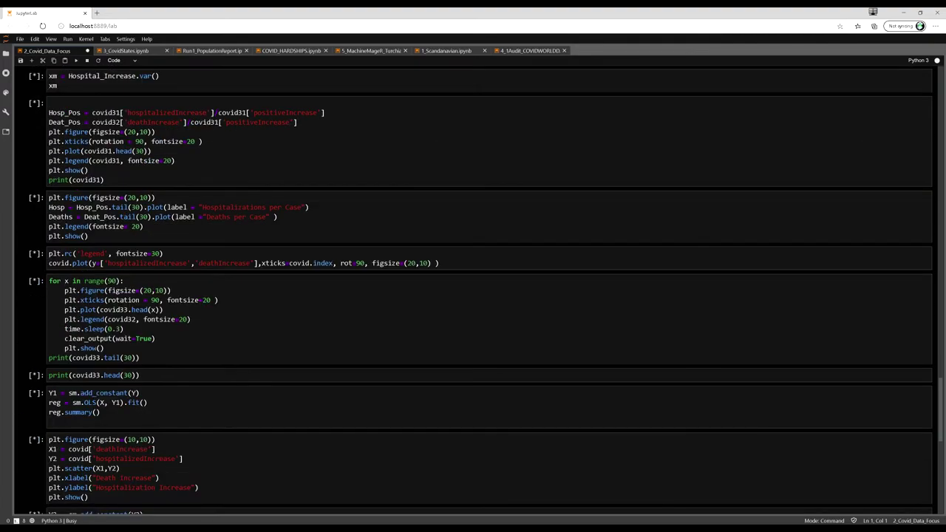
pyautogui.scroll(15, 411, 172)
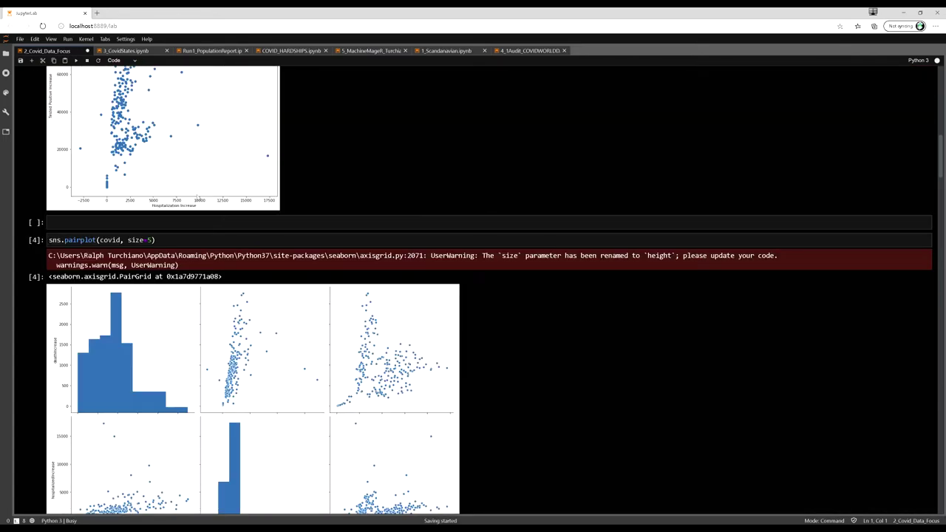
pyautogui.scroll(15, 530, 217)
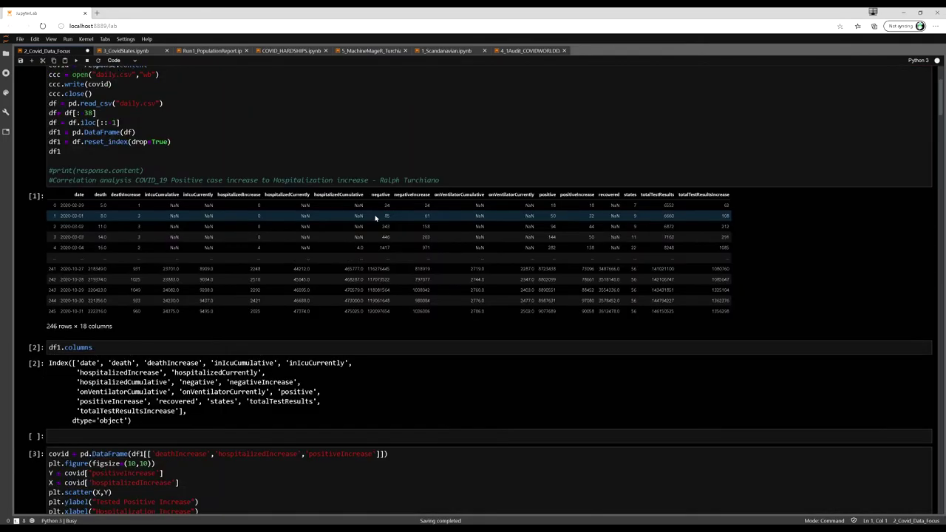
pyautogui.scroll(-20, 337, 202)
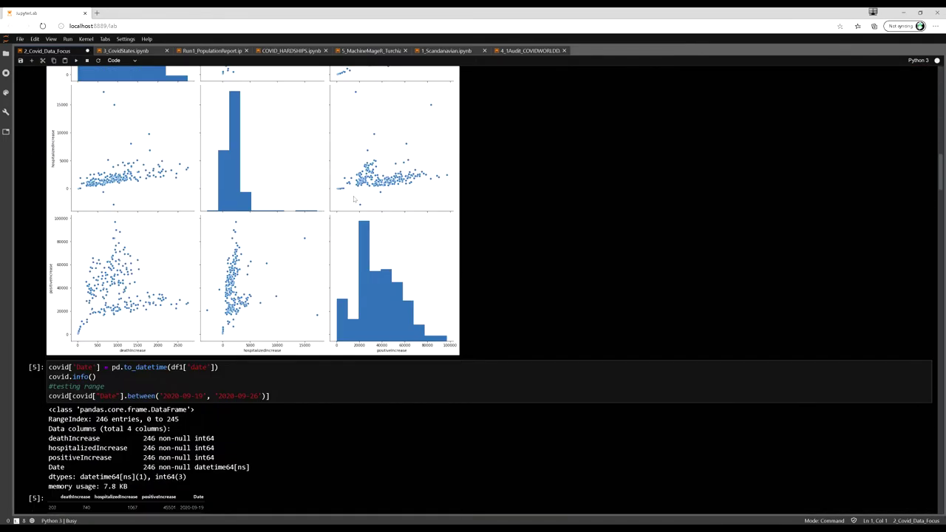
pyautogui.scroll(-7, 337, 202)
# Step: Examine the hospitalizedIncrease versus positiveIncrease line chart and the log percent-change chart of hospitalizations and deaths
pyautogui.scroll(-10, 400, 191)
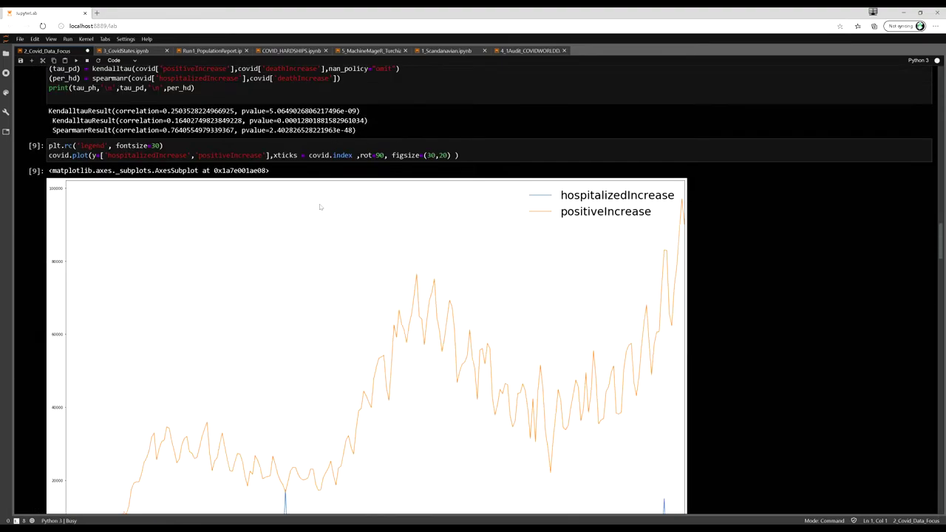
pyautogui.scroll(2, 429, 169)
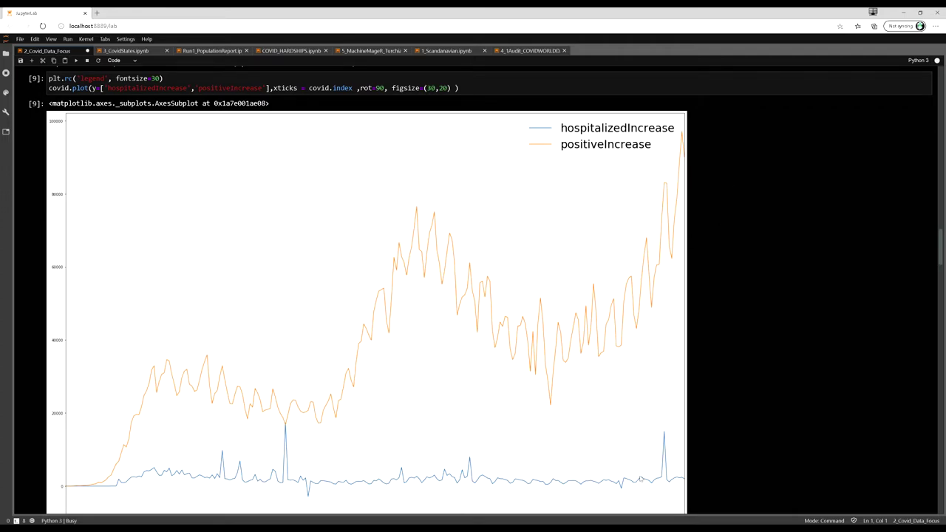
pyautogui.scroll(-4, 671, 458)
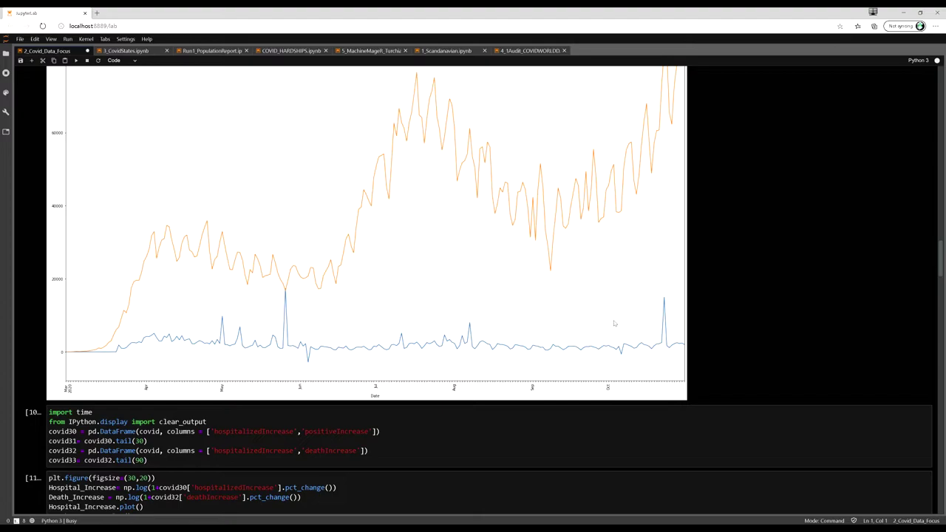
pyautogui.scroll(-10, 635, 320)
pyautogui.scroll(-4, 597, 313)
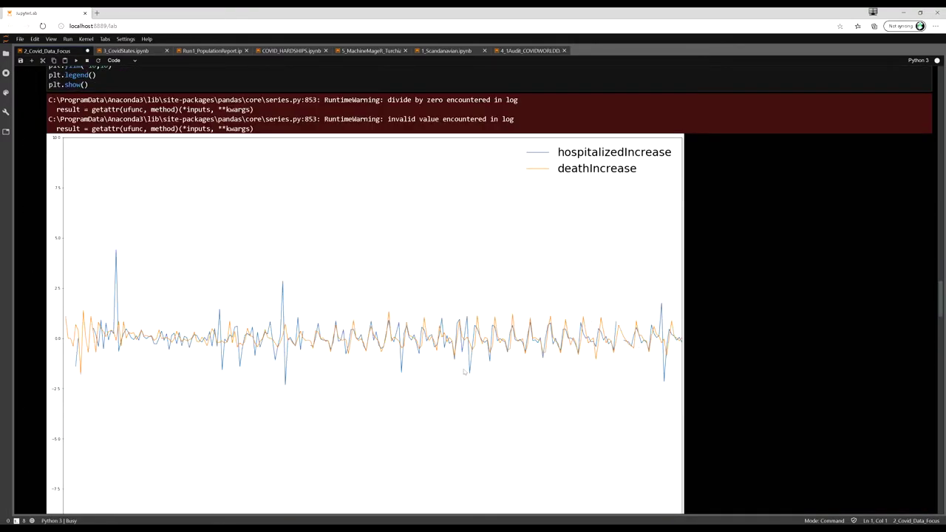
pyautogui.scroll(-2, 350, 374)
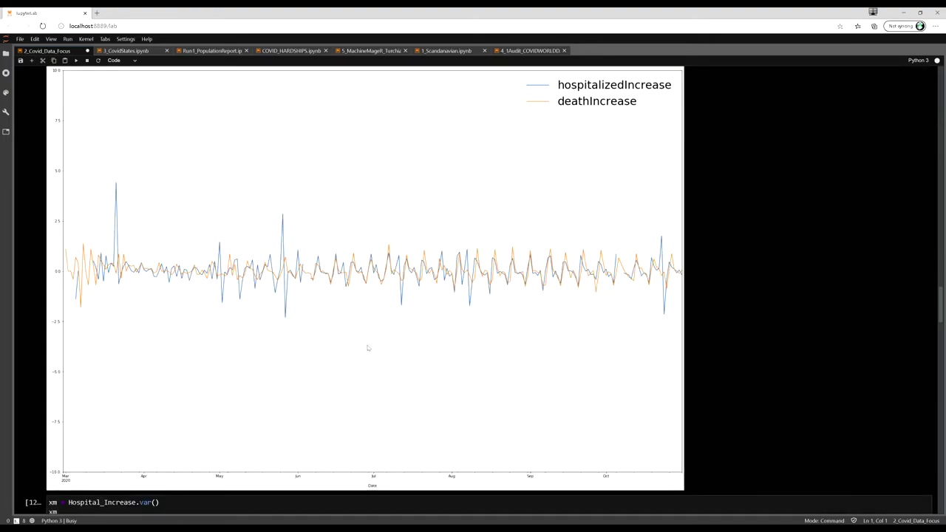
pyautogui.scroll(-2, 627, 234)
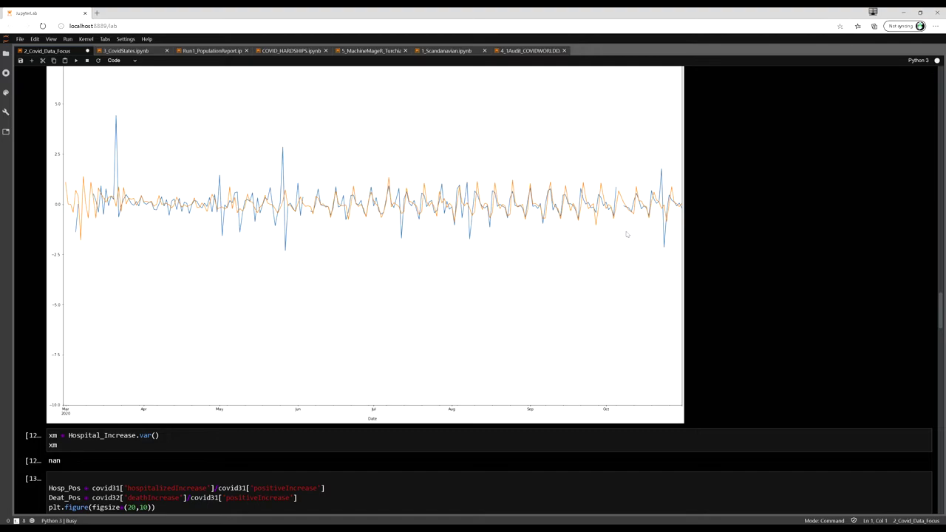
# Step: Examine the October hospitalizedIncrease and positiveIncrease chart with its daily table, and the Hospitalizations per Case versus Deaths per Case chart
pyautogui.scroll(-8, 627, 234)
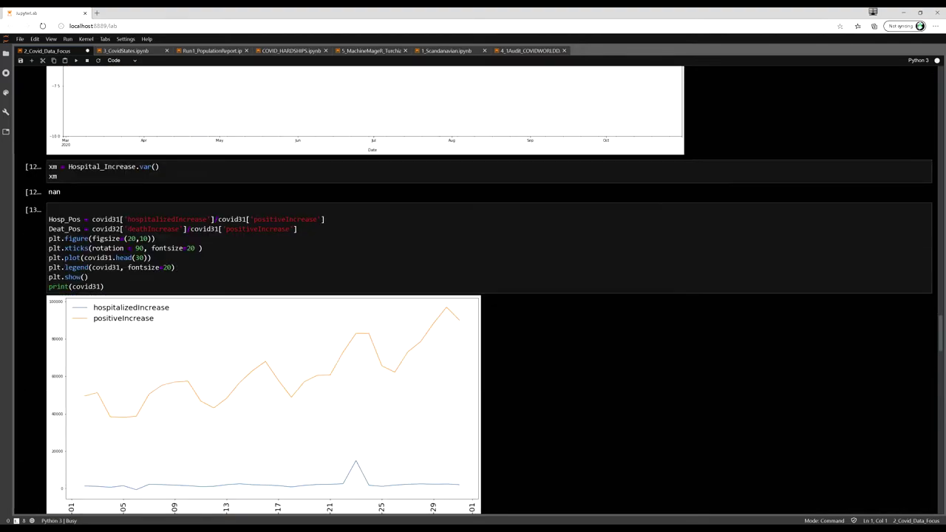
pyautogui.scroll(-2, 300, 302)
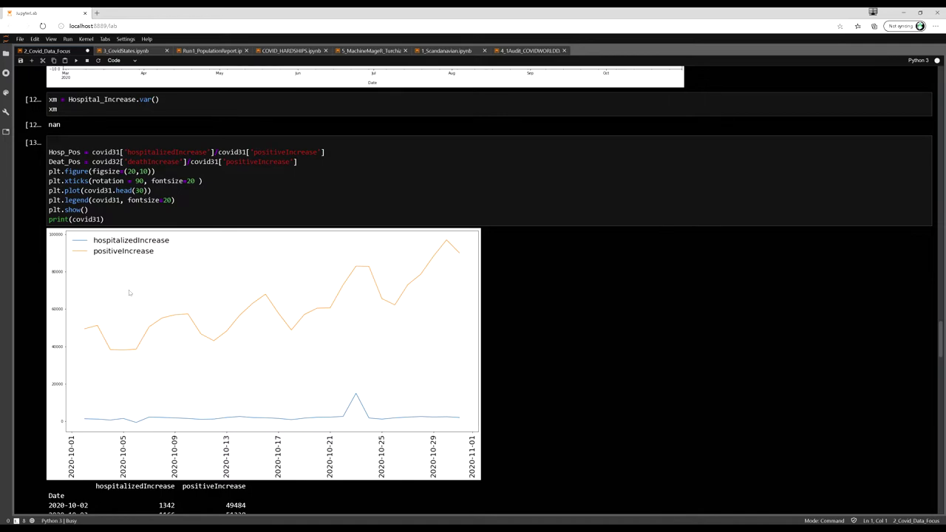
pyautogui.click(449, 435)
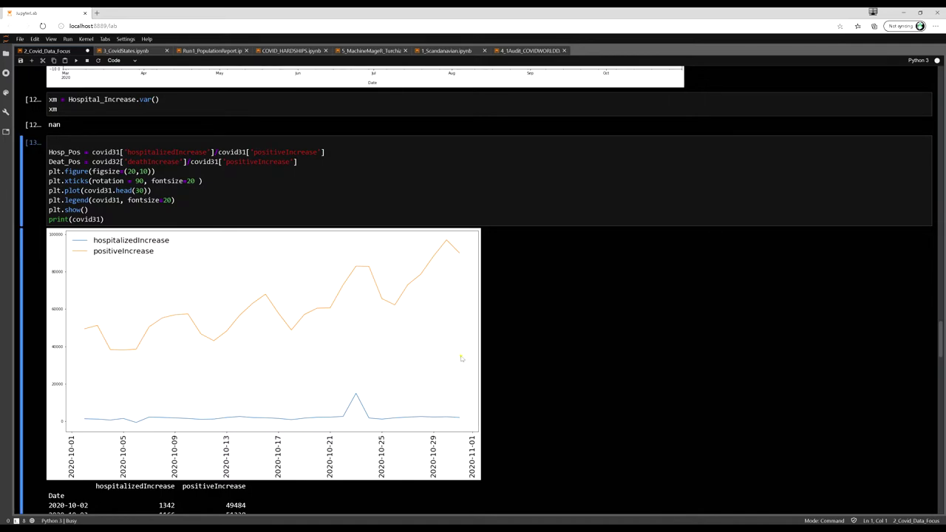
pyautogui.scroll(-6, 467, 300)
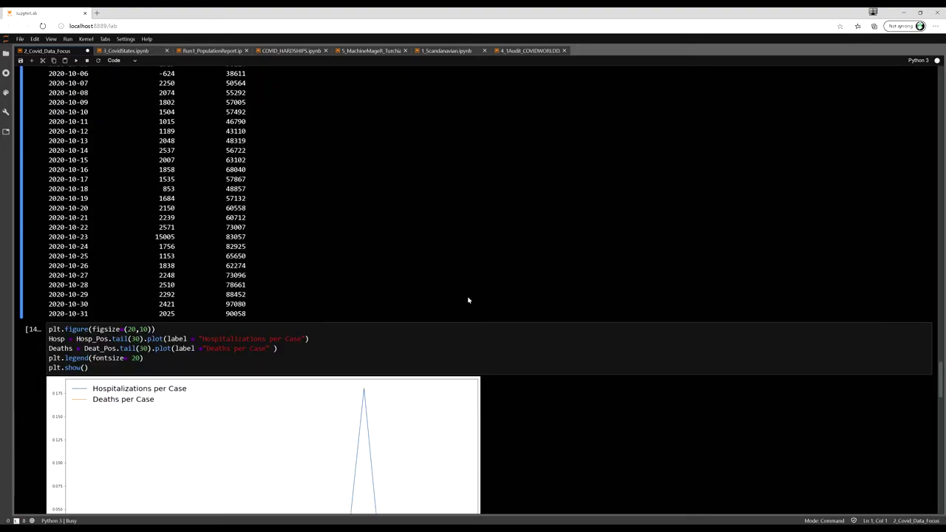
pyautogui.scroll(-3, 336, 344)
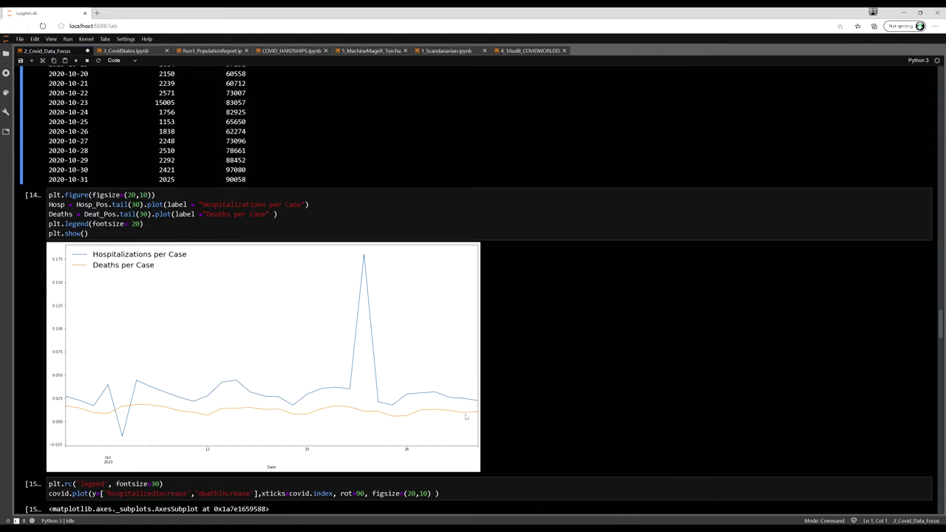
# Step: Review the hospitalizedIncrease versus deathIncrease charts, the daily tables and the OLS regression summaries through the notebook's end
pyautogui.scroll(-5, 465, 417)
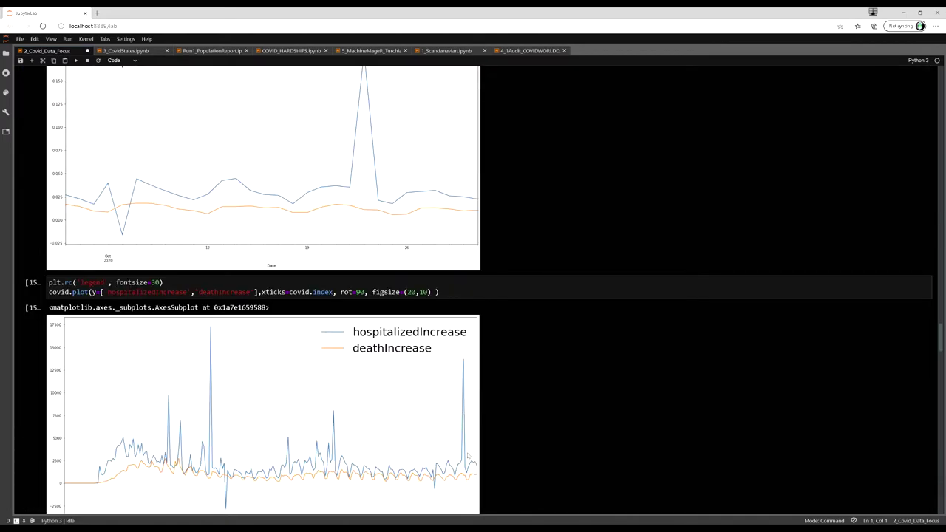
pyautogui.scroll(-10, 371, 481)
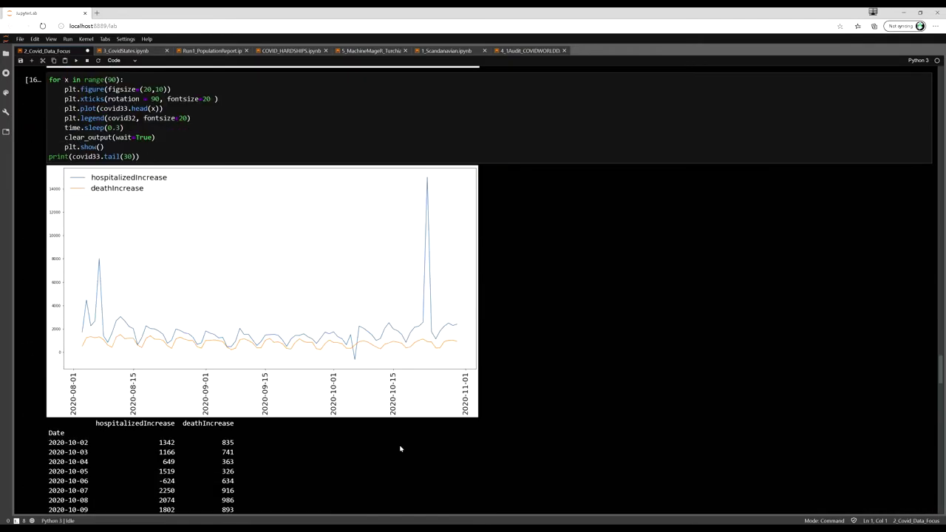
pyautogui.scroll(-15, 326, 347)
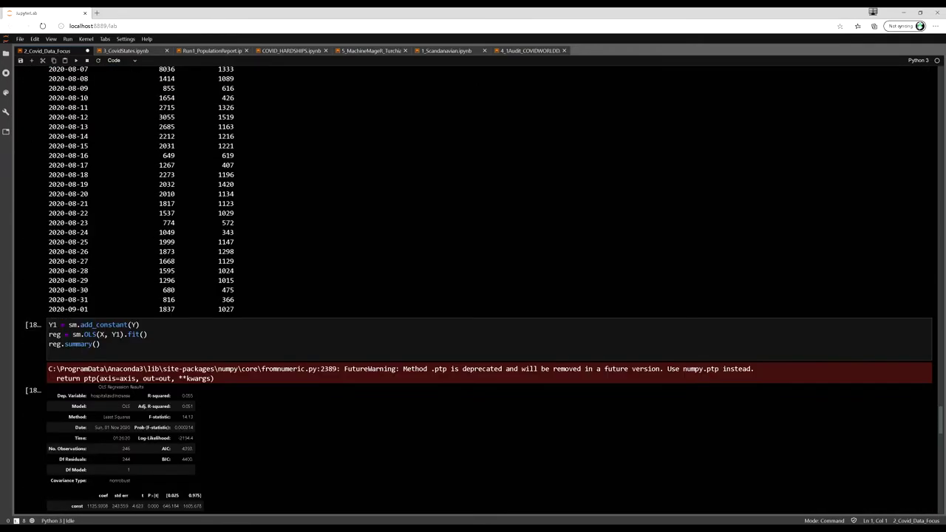
pyautogui.scroll(-12, 357, 326)
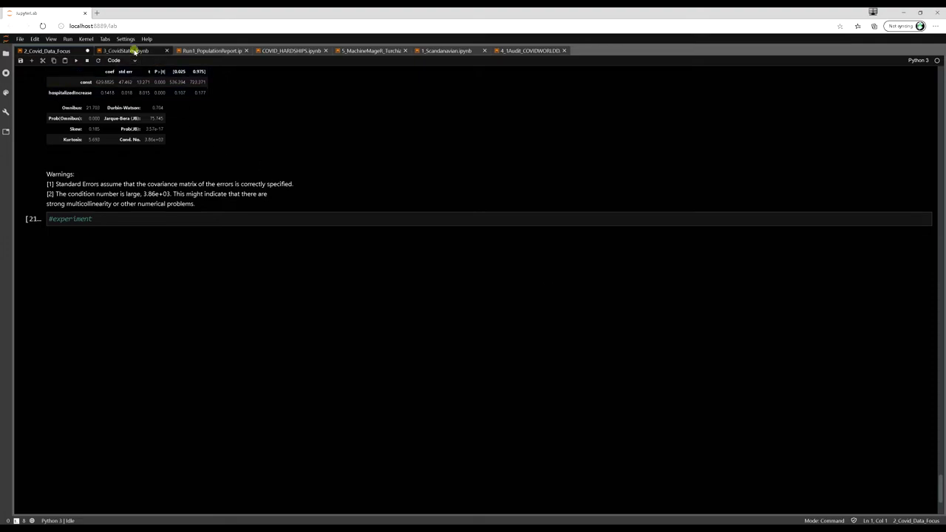
# Step: Open the 3_CovidStates notebook, restart its kernel and run all of its cells
pyautogui.click(134, 50)
pyautogui.scroll(5, 473, 295)
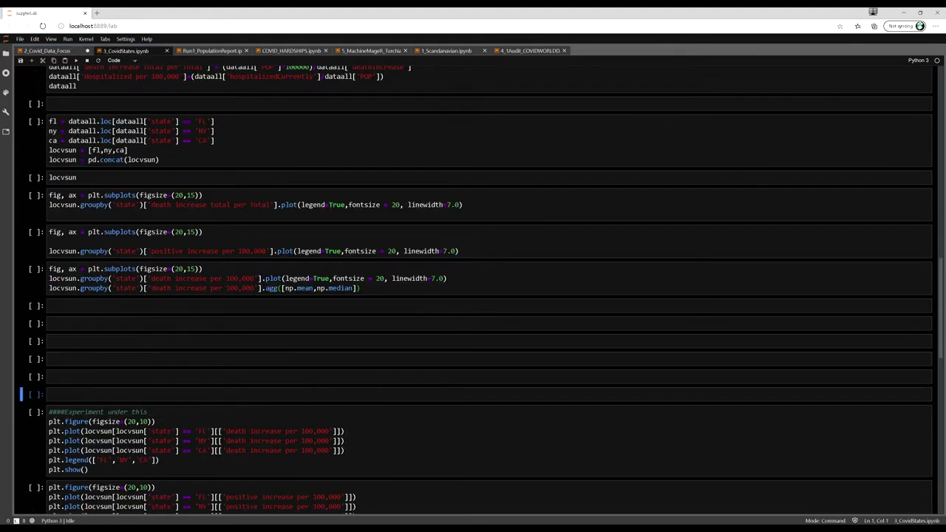
pyautogui.scroll(15, 473, 295)
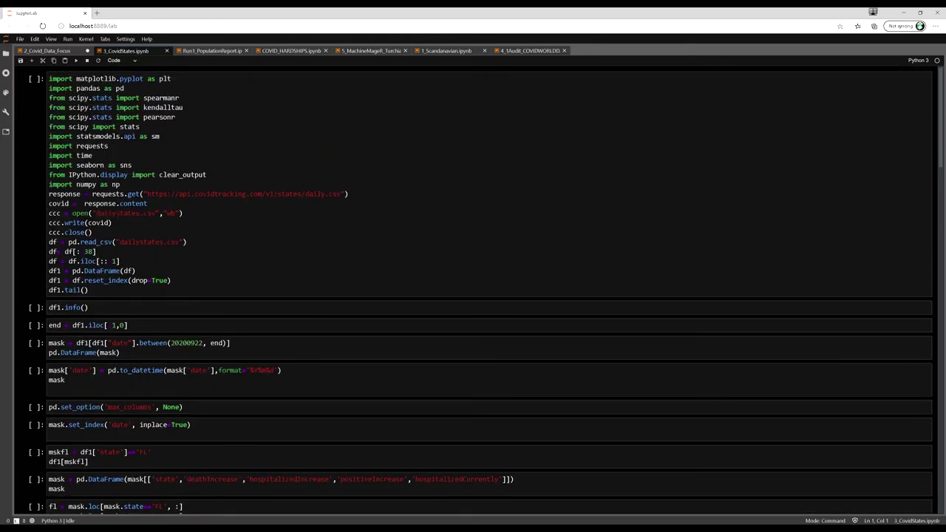
pyautogui.click(86, 39)
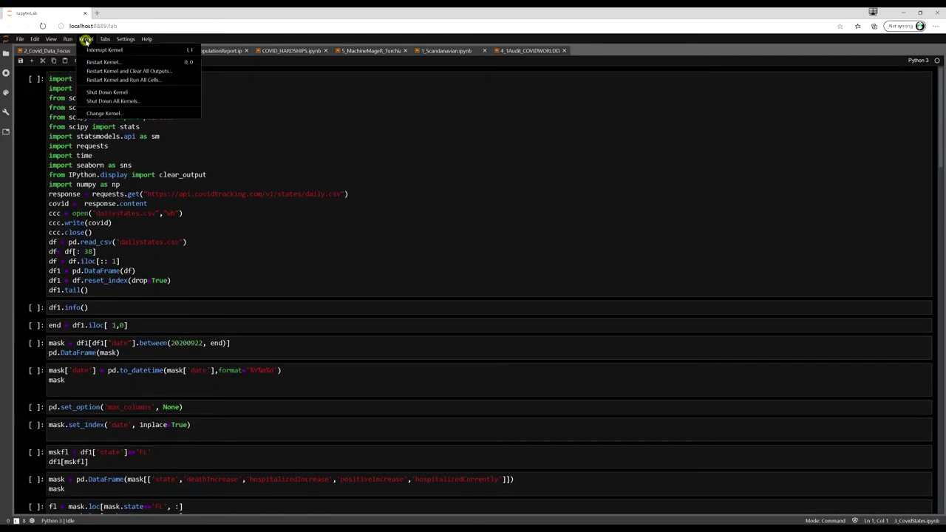
pyautogui.click(118, 71)
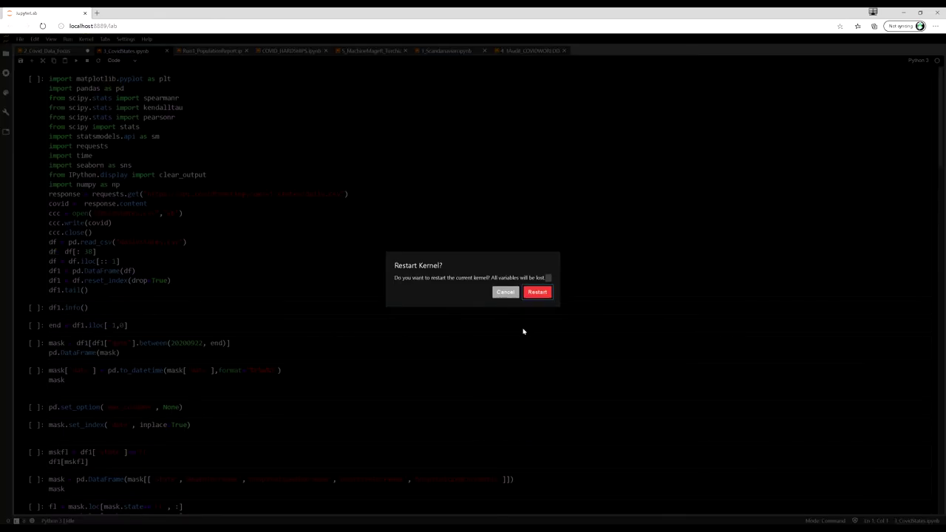
pyautogui.click(538, 292)
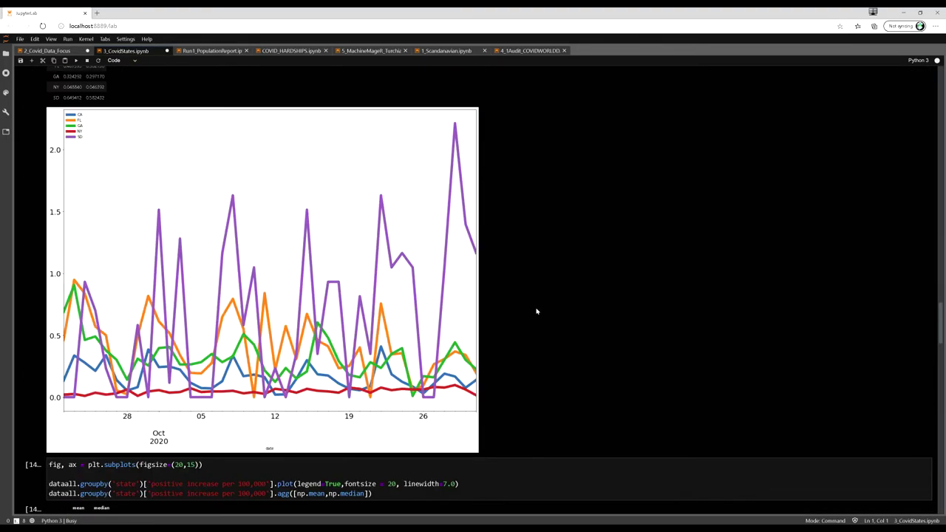
# Step: Review the state data tables from the raw download to the per-100,000 columns for FL, NY, CA, GA and SD
pyautogui.scroll(15, 524, 293)
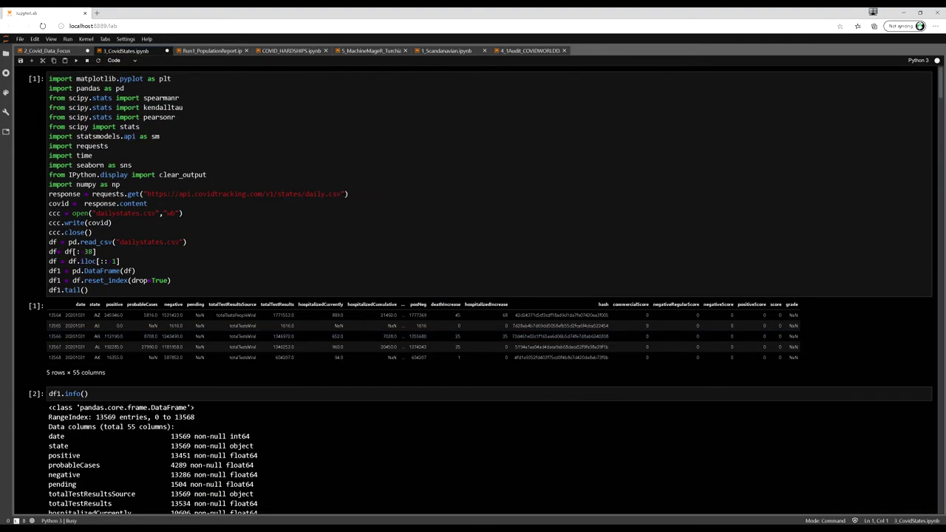
pyautogui.scroll(-15, 357, 226)
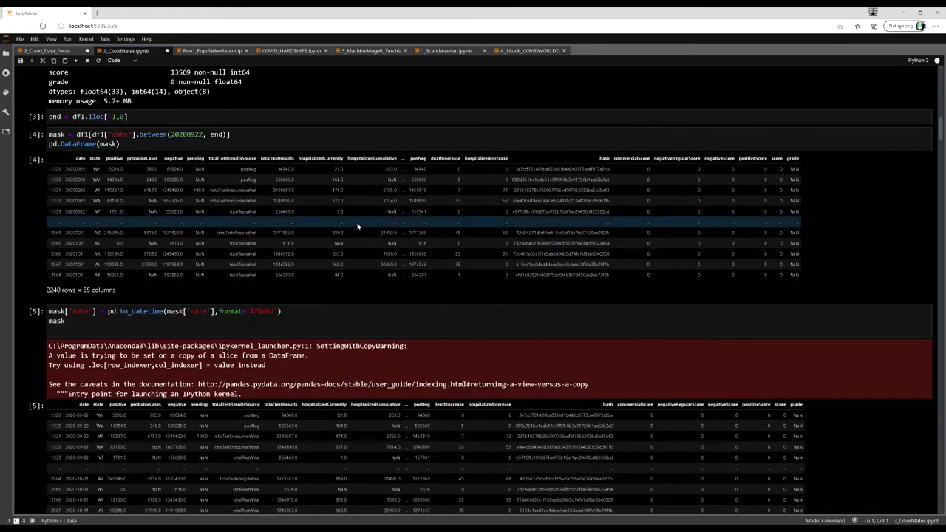
pyautogui.scroll(-15, 355, 225)
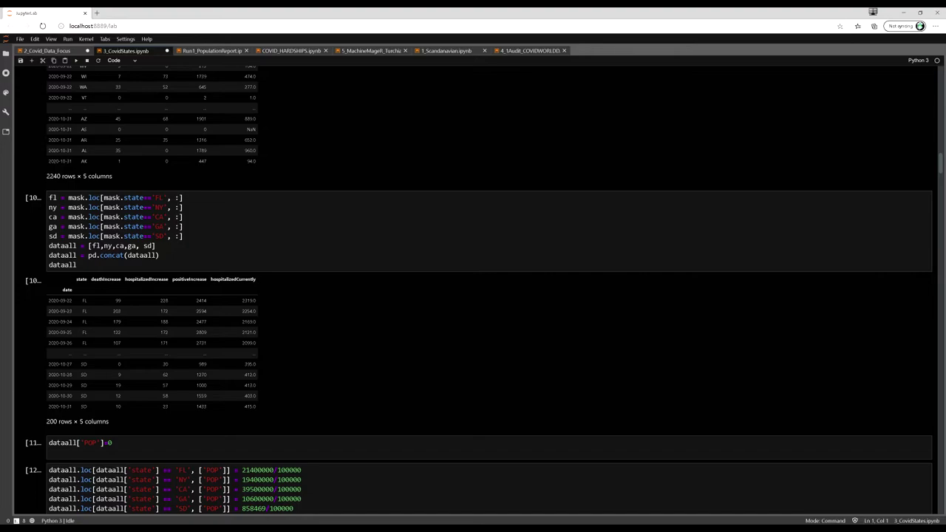
pyautogui.scroll(-5, 473, 288)
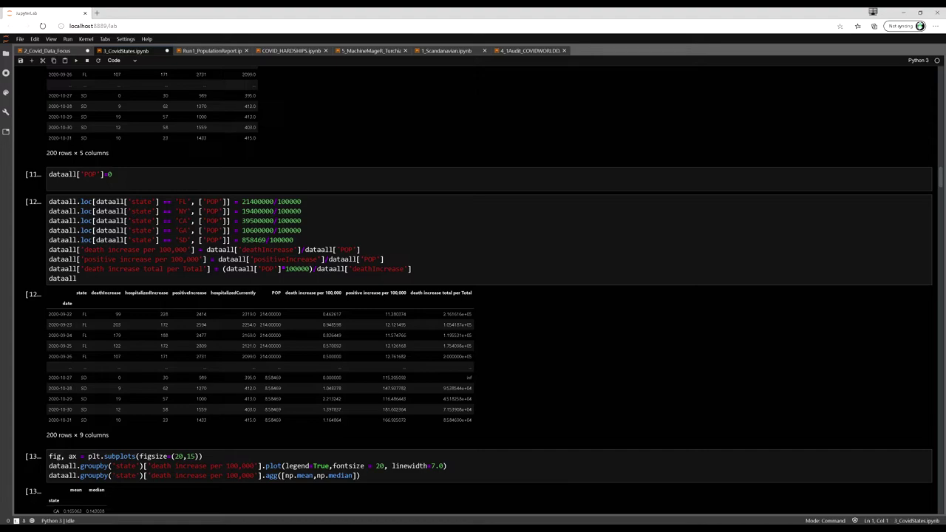
# Step: Compare the five states' death increase per 100,000 in the chart and mean/median table, and save the notebook
pyautogui.scroll(-9, 330, 245)
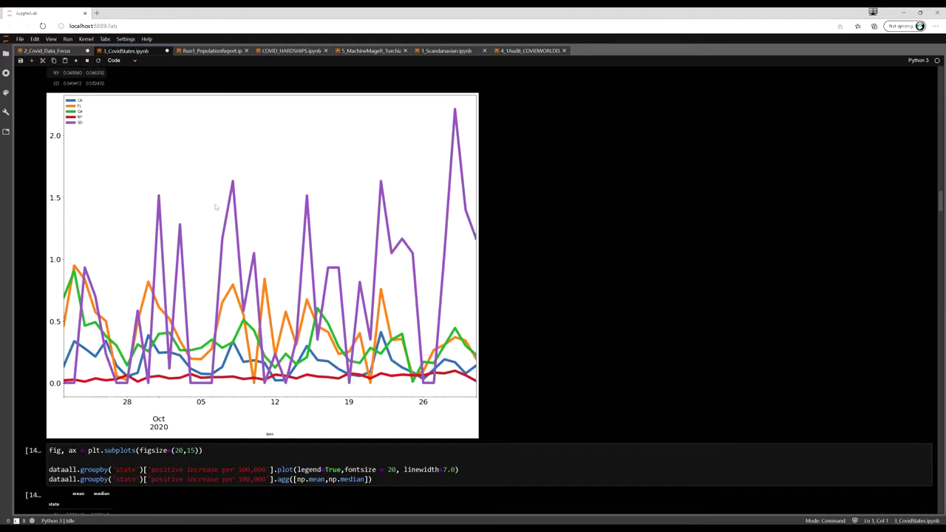
pyautogui.scroll(3, 178, 209)
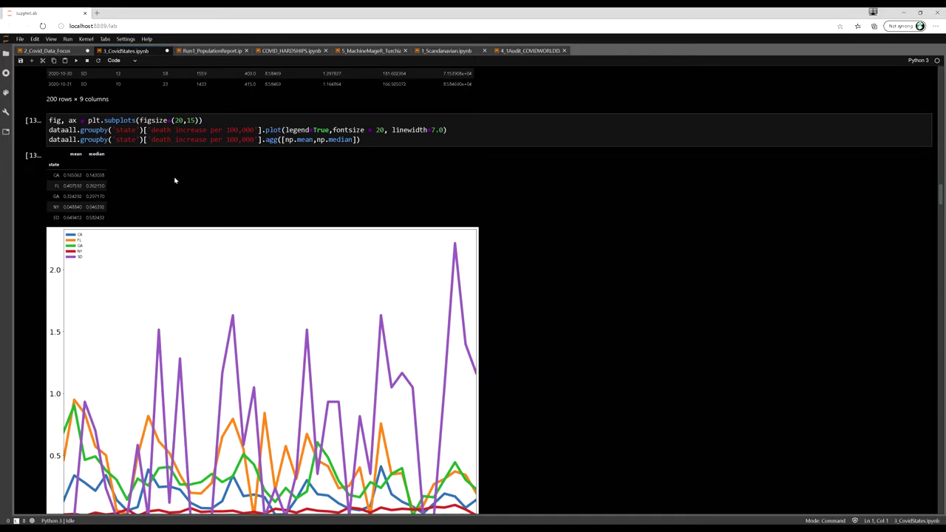
pyautogui.scroll(-1, 357, 227)
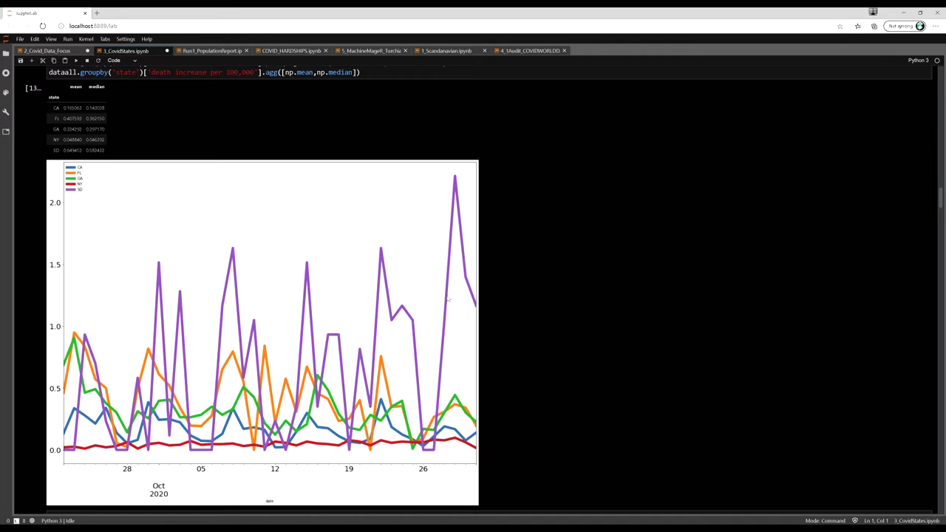
pyautogui.hotkey('ctrl', 's')
pyautogui.scroll(2, 180, 218)
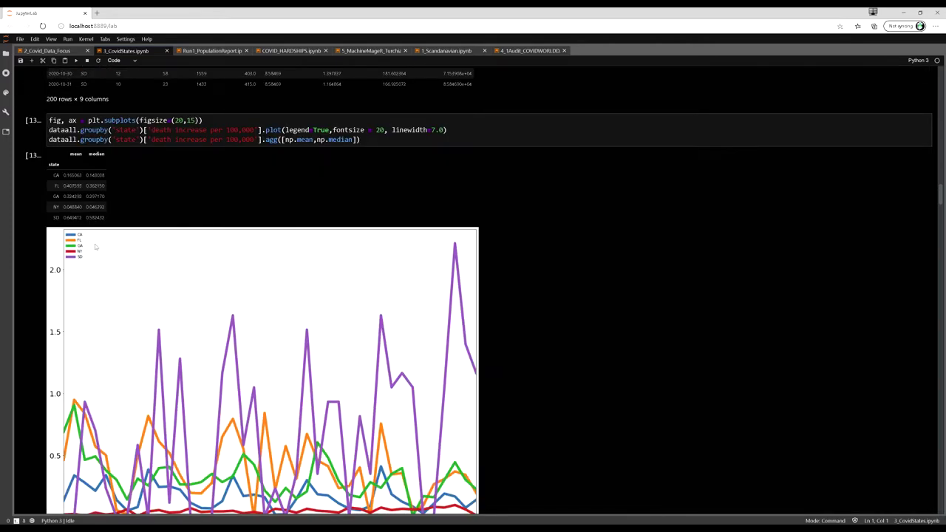
pyautogui.scroll(-4, 111, 245)
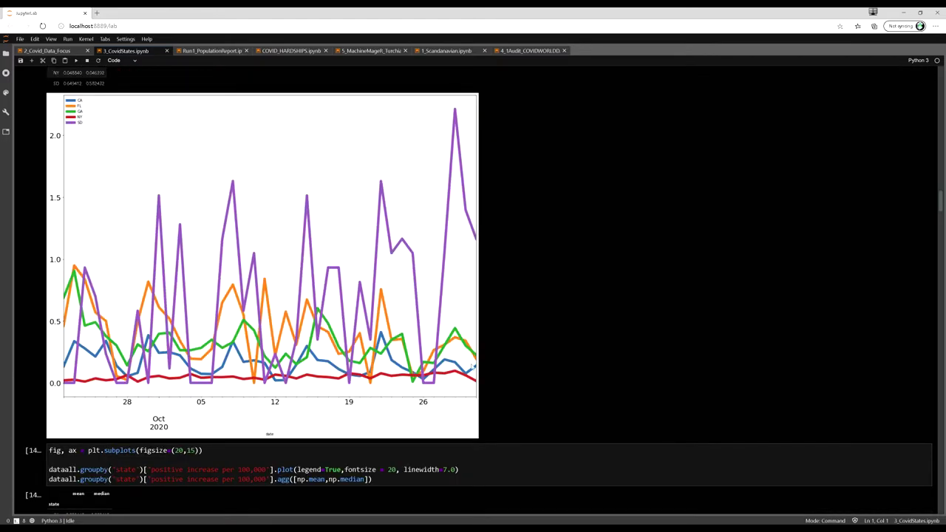
pyautogui.scroll(6, 471, 367)
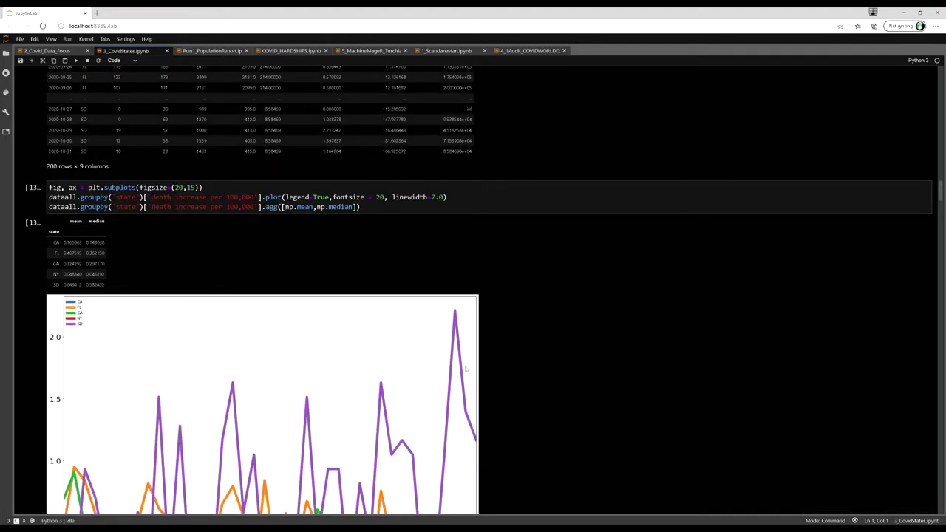
pyautogui.scroll(-4, 467, 368)
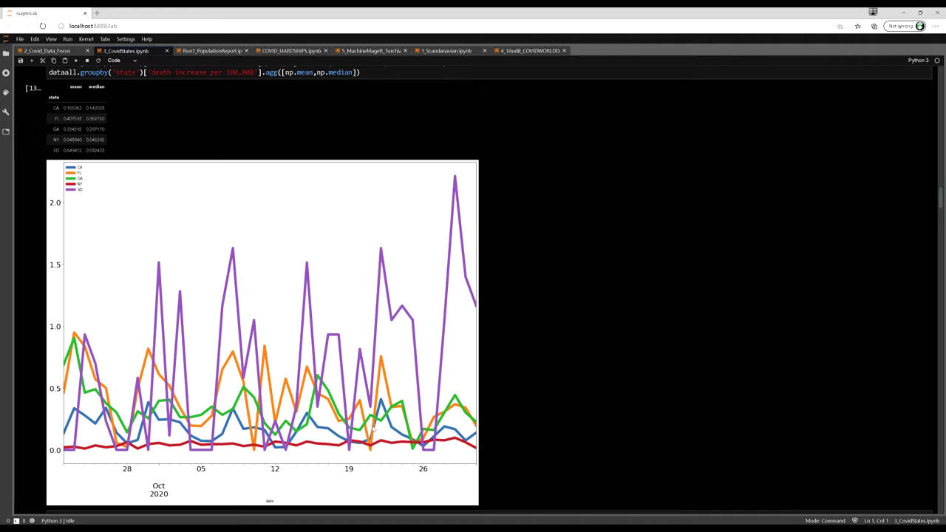
# Step: Examine the five states' positive increase per 100,000 and death increase total per Total charts with their mean and median tables
pyautogui.scroll(-10, 372, 428)
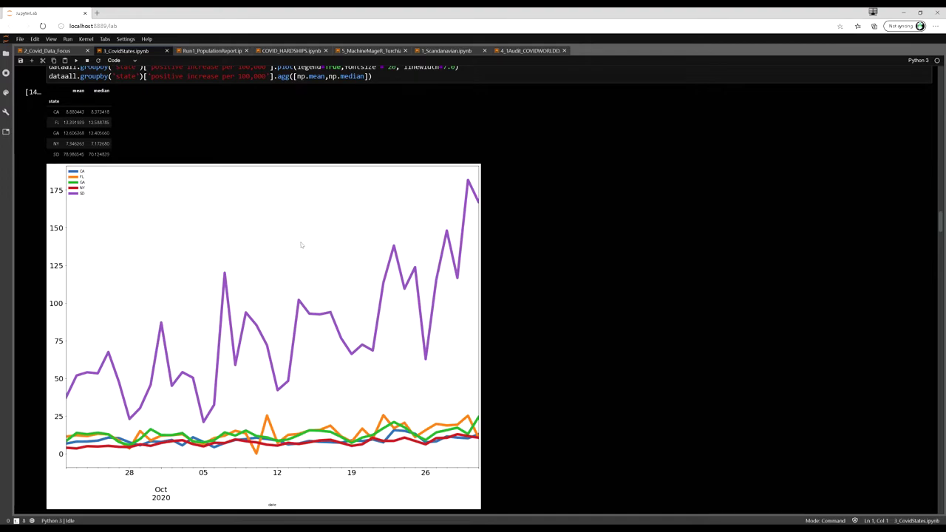
pyautogui.scroll(2, 218, 199)
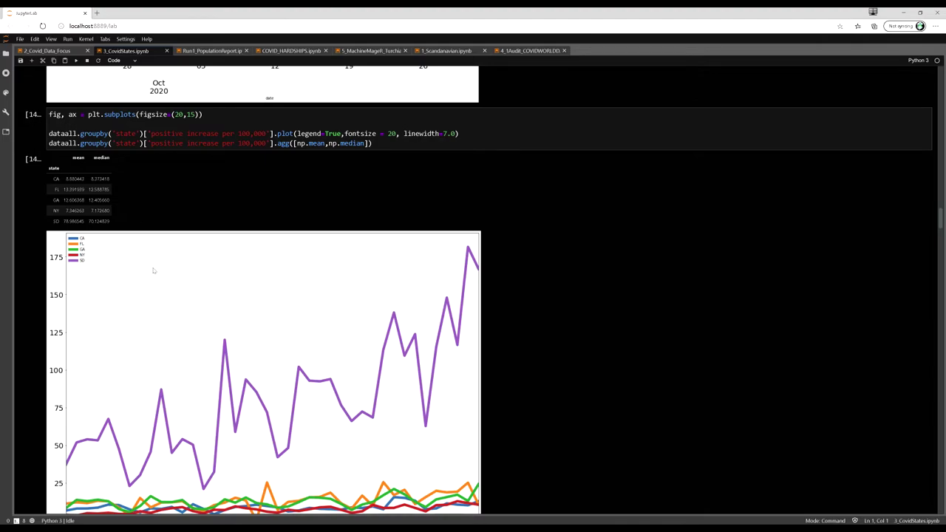
pyautogui.scroll(-4, 154, 271)
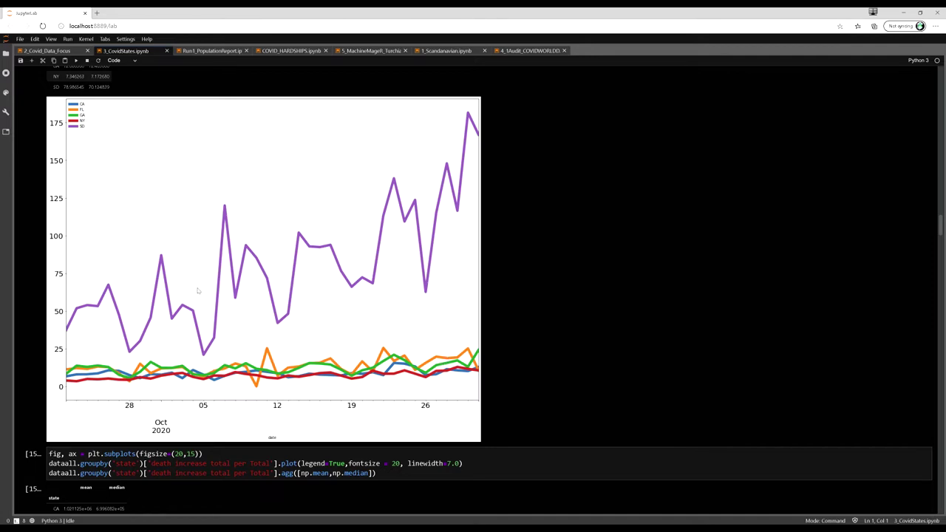
pyautogui.scroll(-5, 422, 346)
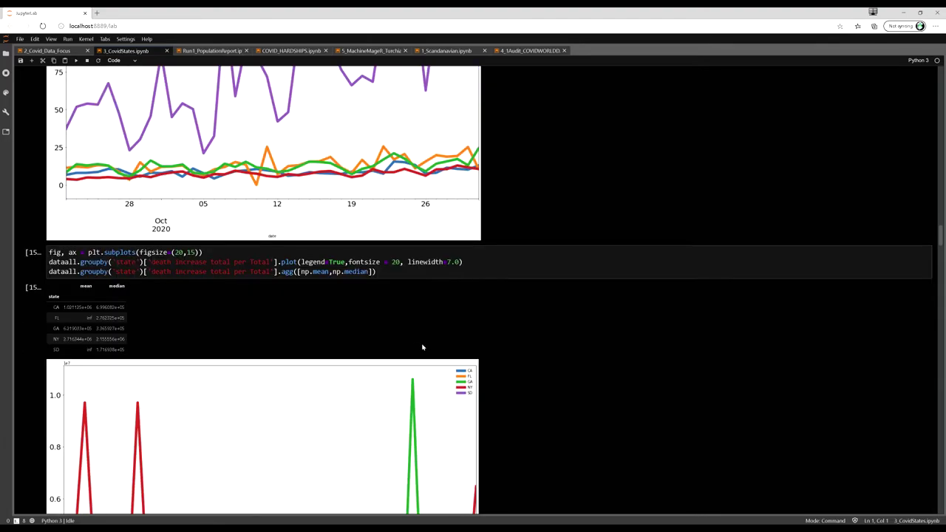
pyautogui.scroll(-3, 419, 313)
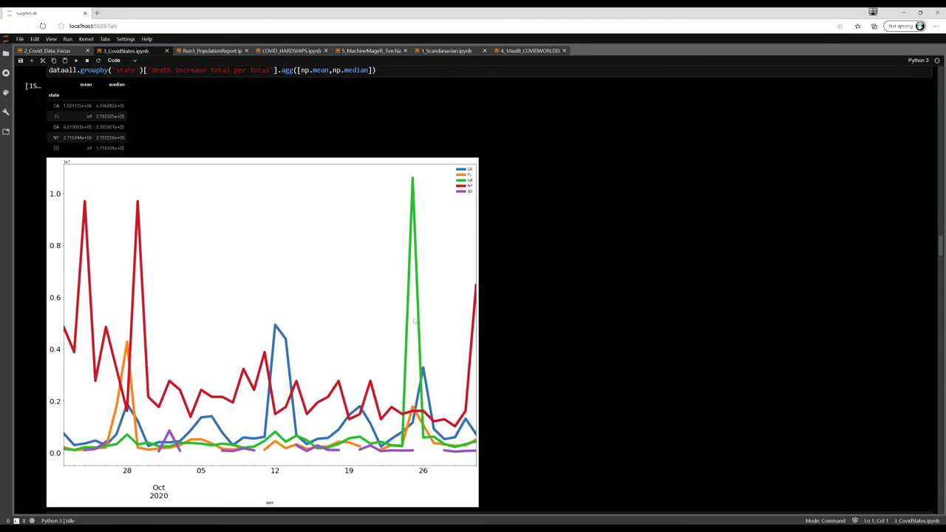
pyautogui.scroll(-2, 384, 256)
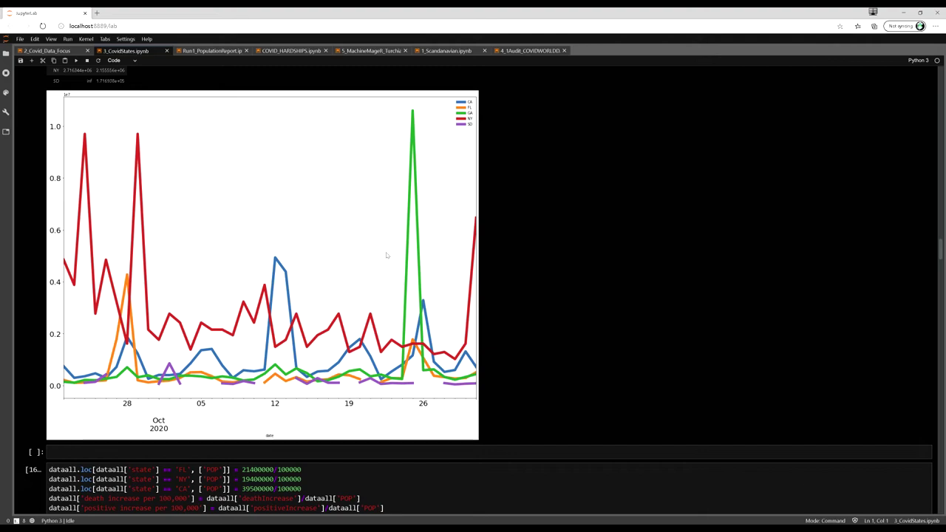
# Step: Examine the FL, NY and CA subset: its data tables, death increase total per Total chart and positive increase per 100,000 chart
pyautogui.scroll(-3, 406, 187)
pyautogui.scroll(-5, 405, 188)
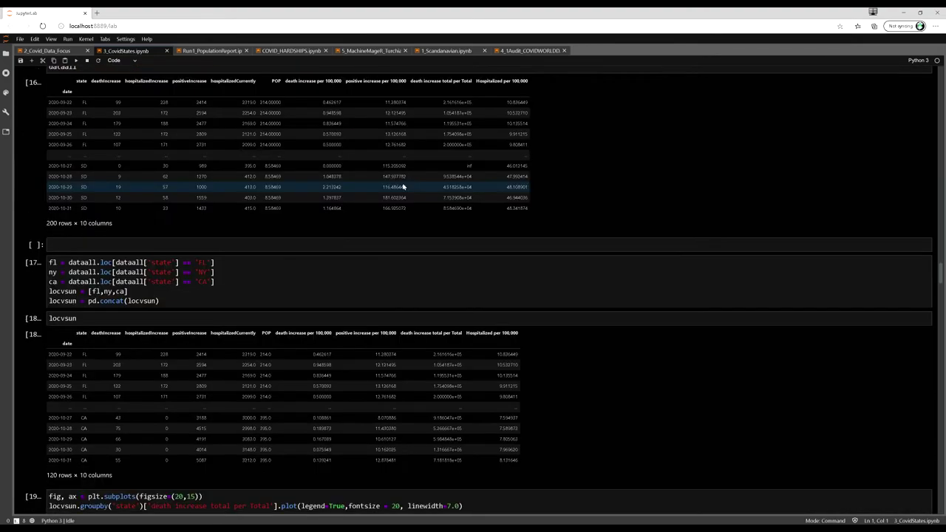
pyautogui.scroll(-5, 403, 187)
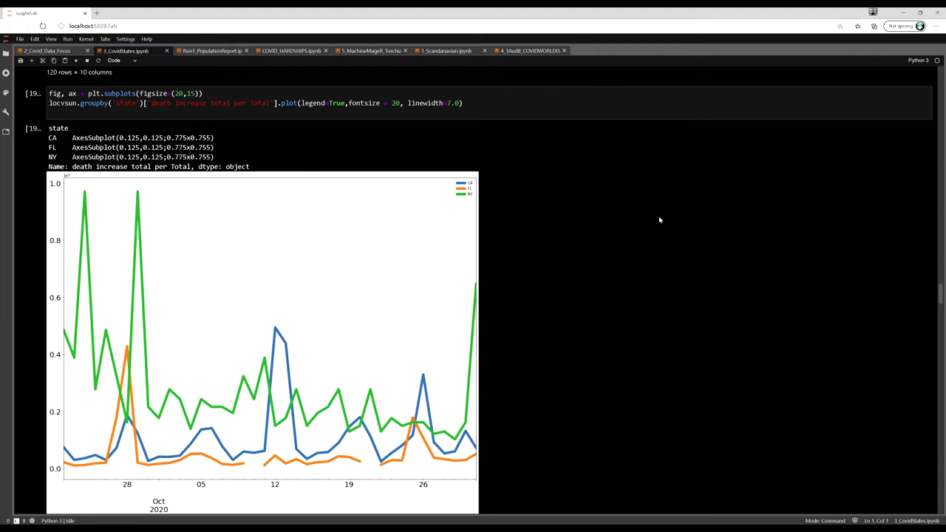
pyautogui.scroll(-3, 448, 283)
pyautogui.scroll(-3, 446, 309)
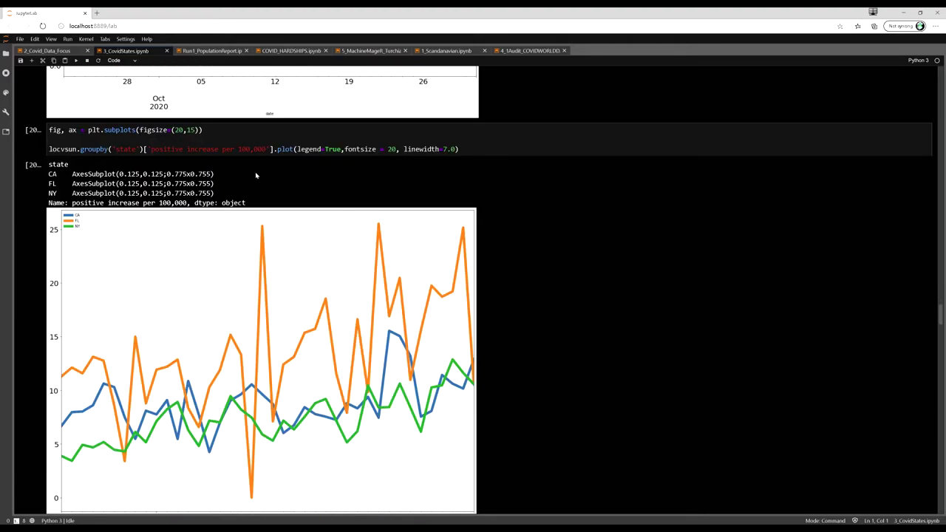
pyautogui.scroll(-1, 242, 281)
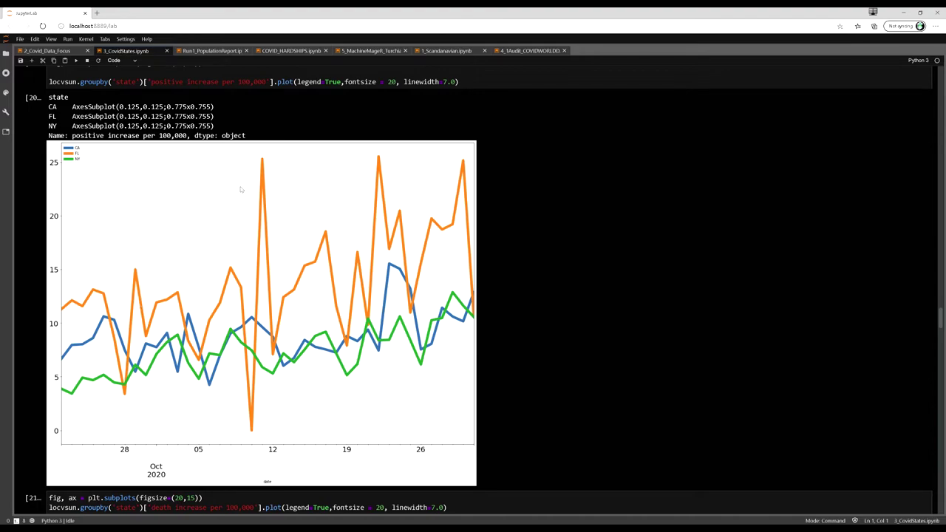
# Step: Compare the positive increase and death increase per 100,000 of CA, FL and NY in their charts and the mean/median table
pyautogui.scroll(-3, 240, 190)
pyautogui.scroll(3, 241, 190)
pyautogui.scroll(-3, 240, 190)
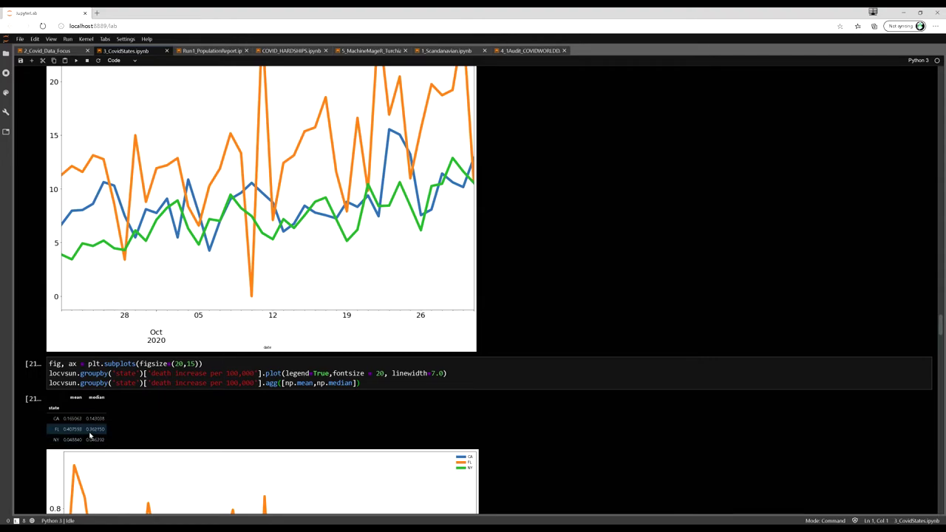
pyautogui.scroll(3, 237, 328)
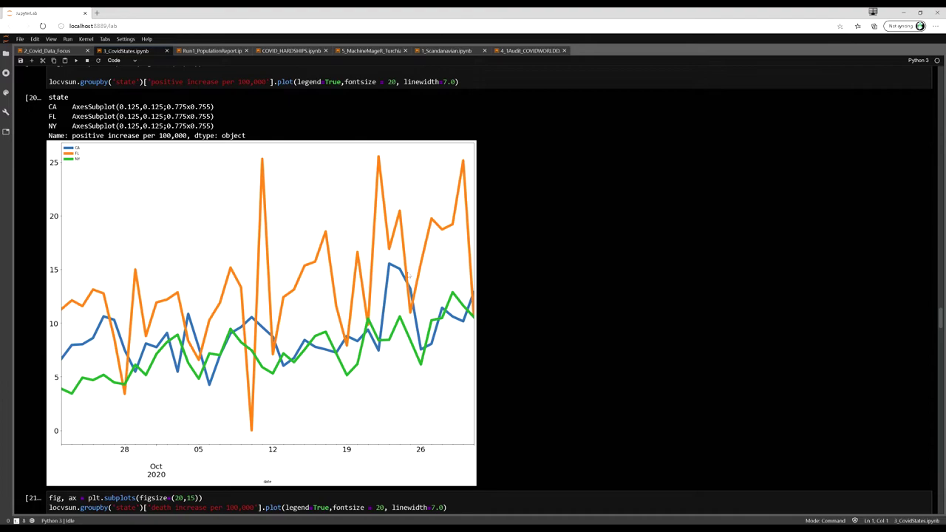
pyautogui.scroll(-5, 399, 295)
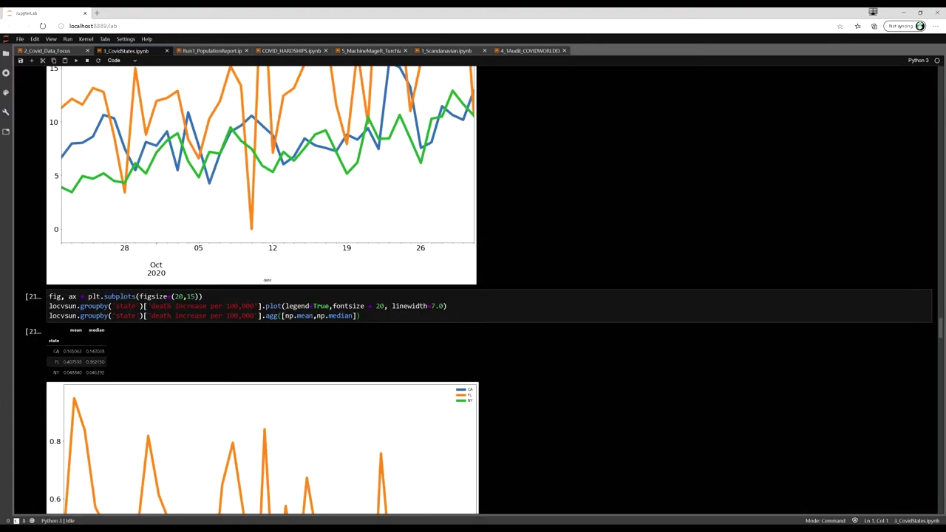
pyautogui.scroll(3, 229, 276)
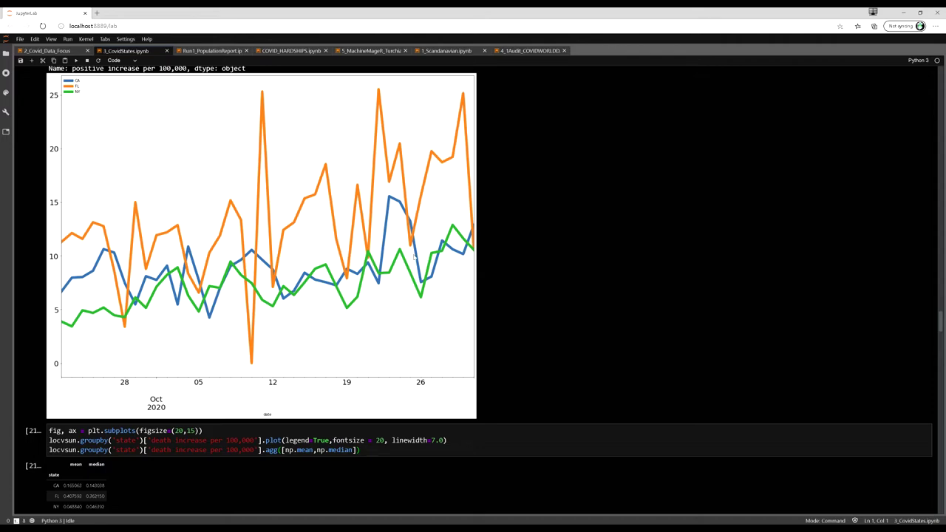
pyautogui.scroll(-3, 414, 255)
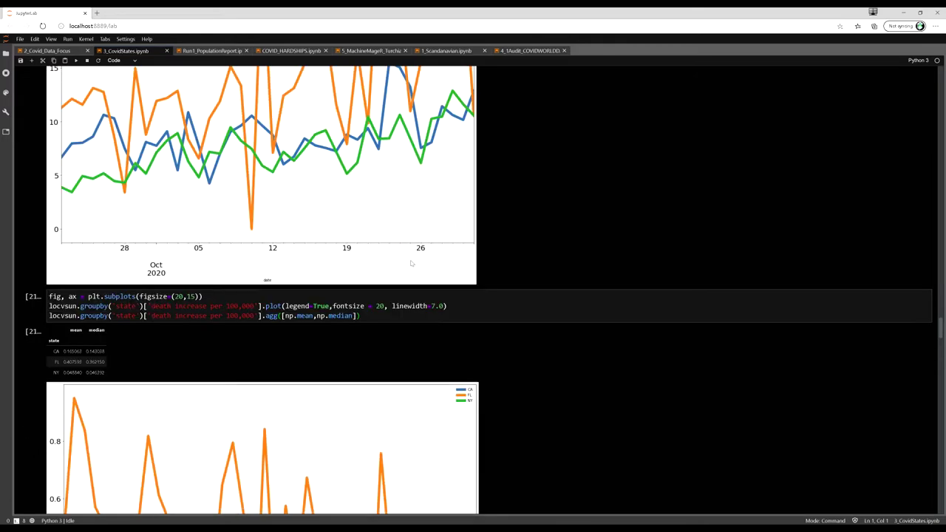
pyautogui.scroll(-3, 411, 263)
pyautogui.scroll(-1, 280, 258)
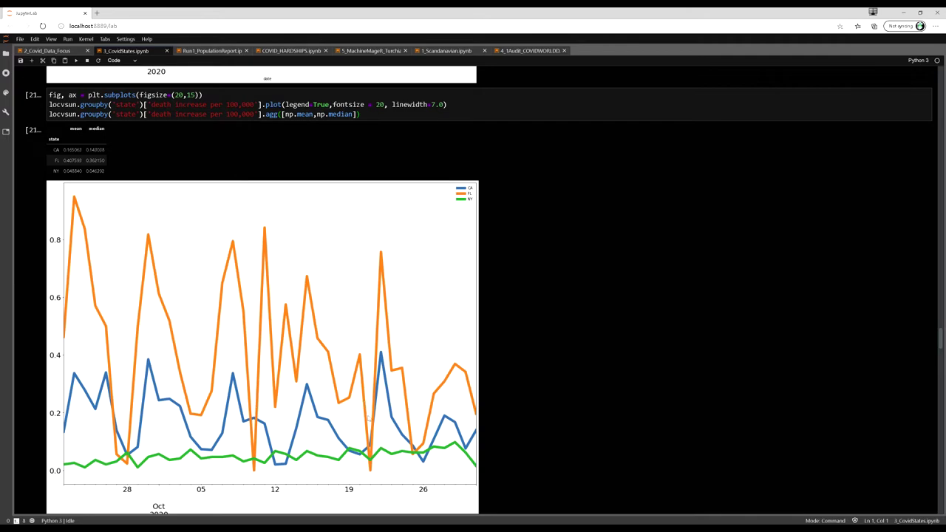
pyautogui.scroll(-4, 435, 431)
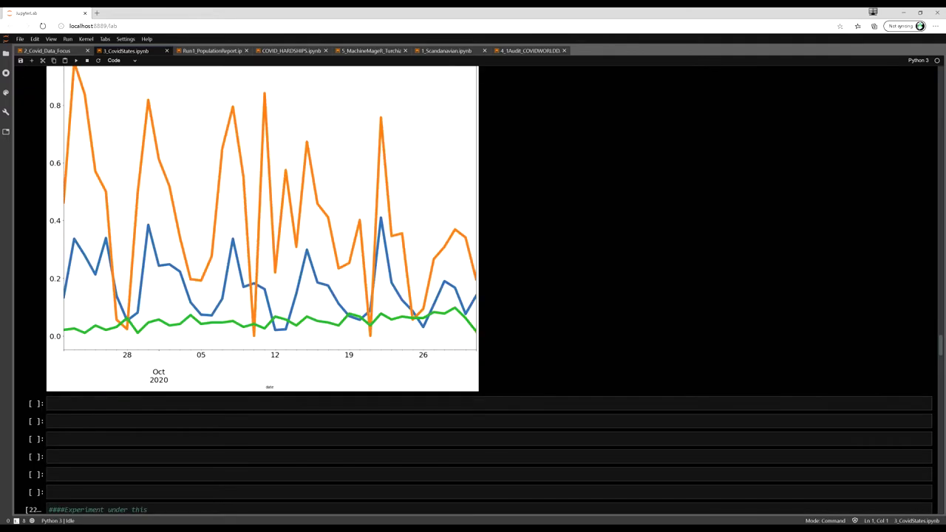
# Step: Review the experiment section's FL, NY and CA plots of death increase, positive increase and Hospitalized per 100,000
pyautogui.scroll(-10, 434, 431)
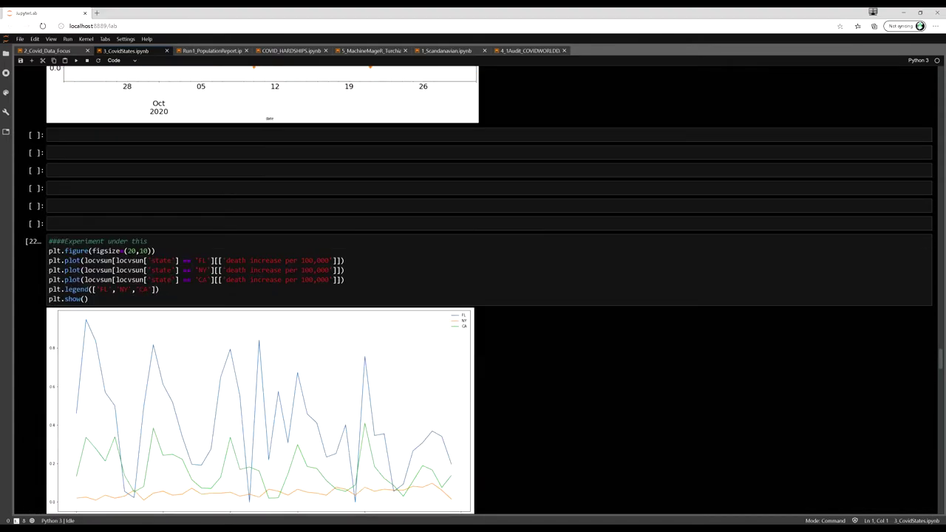
pyautogui.scroll(-4, 361, 313)
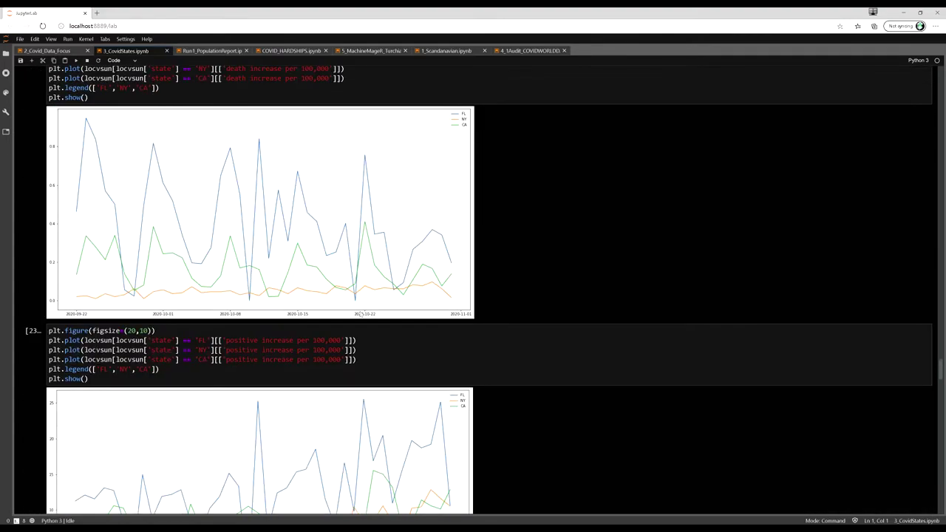
pyautogui.scroll(-4, 309, 236)
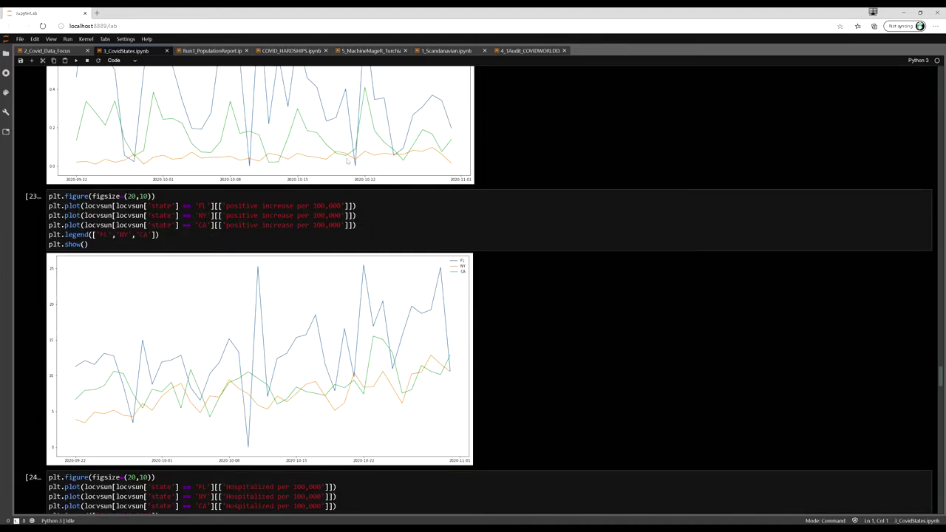
pyautogui.scroll(-10, 347, 161)
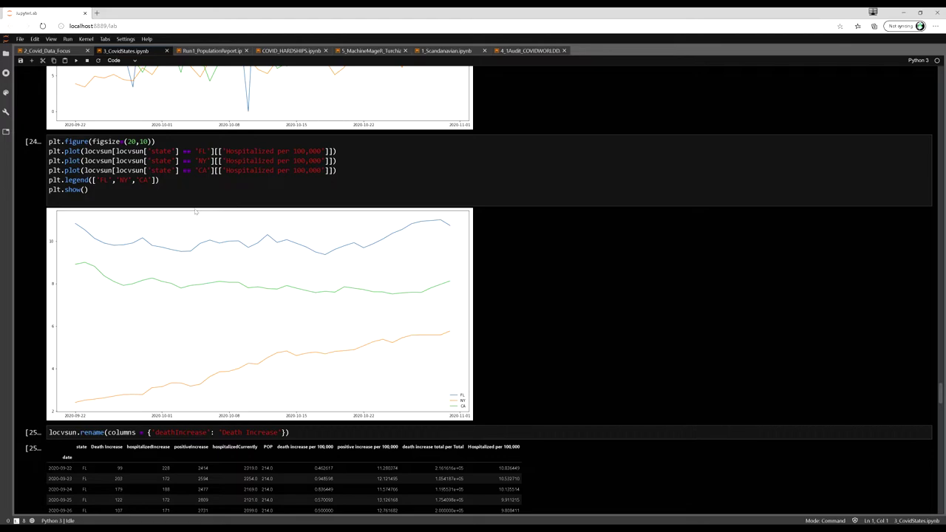
pyautogui.scroll(-12, 264, 253)
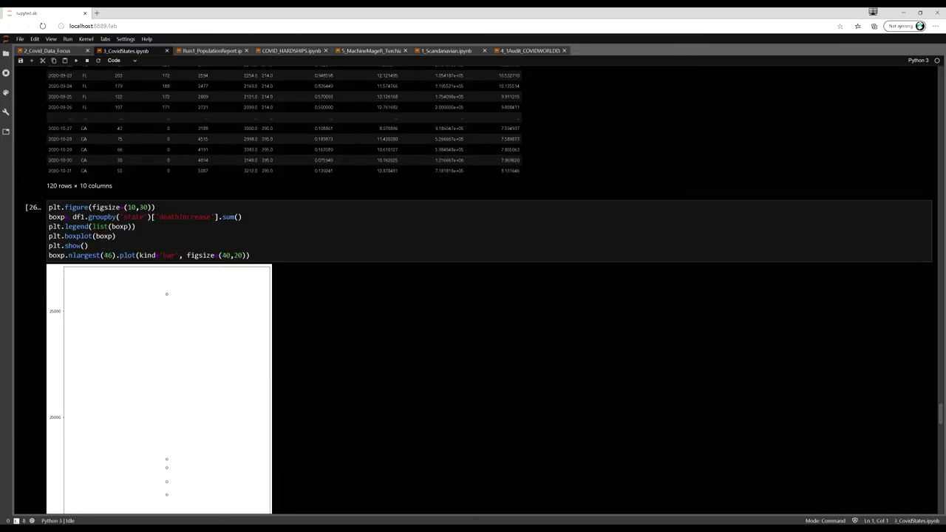
# Step: Examine the bar charts of summed death increase by state and each state's last death increase entry
pyautogui.scroll(-20, 278, 259)
pyautogui.scroll(2, 278, 259)
pyautogui.scroll(2, 277, 259)
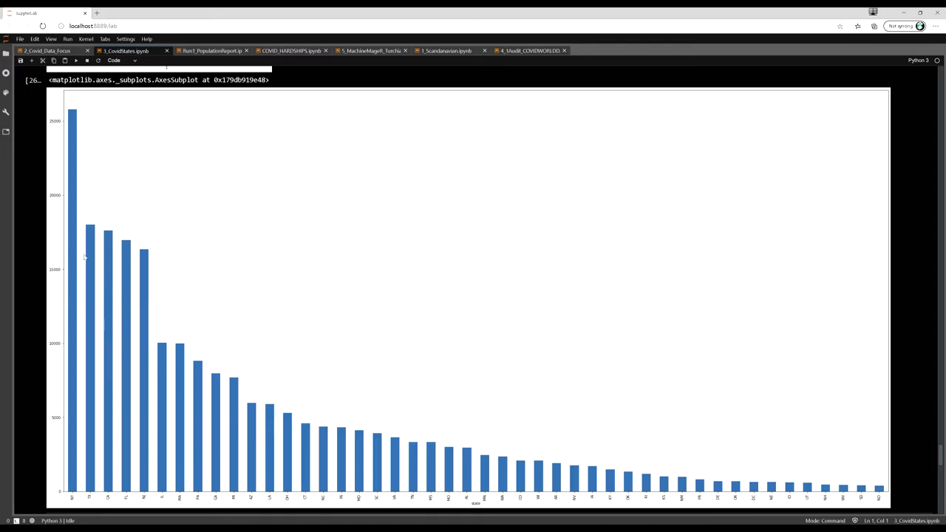
pyautogui.scroll(1, 152, 310)
pyautogui.scroll(-2, 237, 298)
pyautogui.scroll(-4, 238, 298)
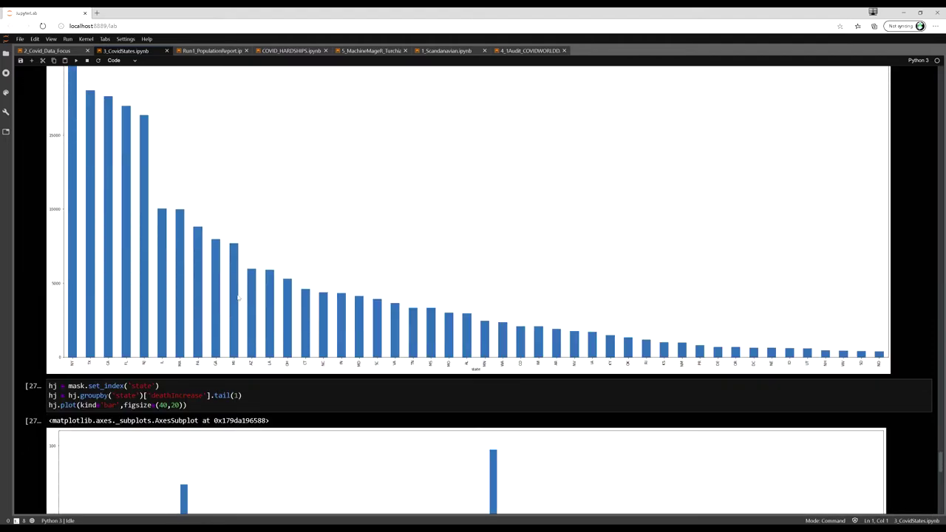
pyautogui.scroll(-2, 227, 293)
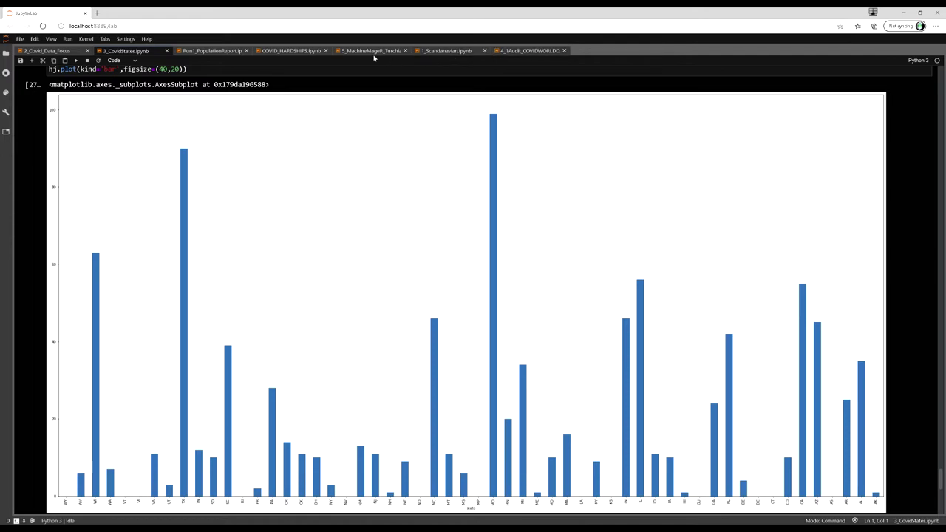
# Step: Look through the state bar chart and the Montana data table in the COVID_HARDSHIPS notebook
pyautogui.click(304, 50)
pyautogui.scroll(-20, 383, 126)
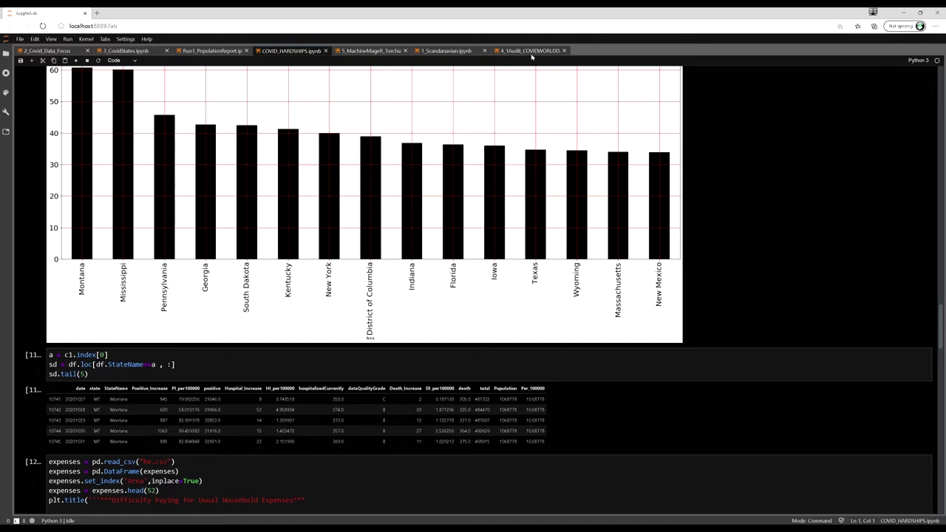
# Step: Open the 4_1Audit_COVIDWORLDDATA notebook, restart its kernel and run all cells
pyautogui.click(531, 52)
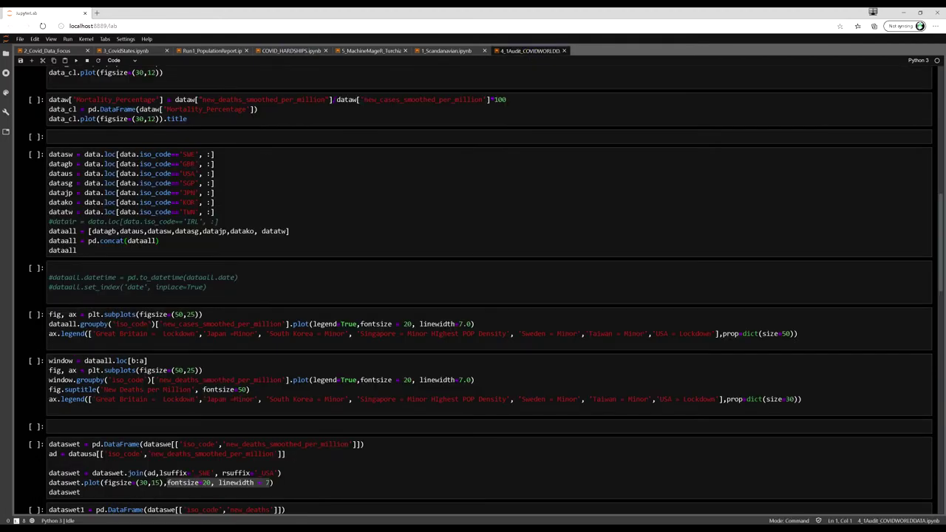
pyautogui.scroll(15, 488, 288)
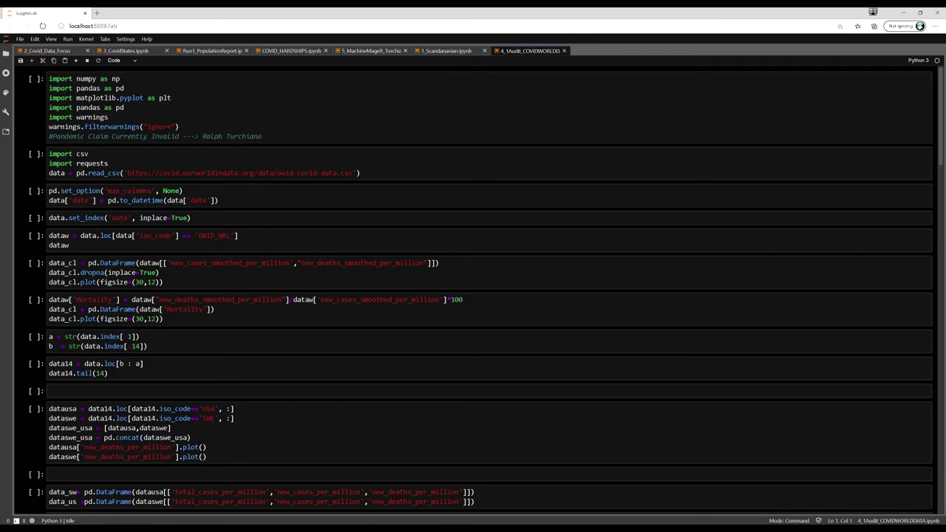
pyautogui.click(87, 39)
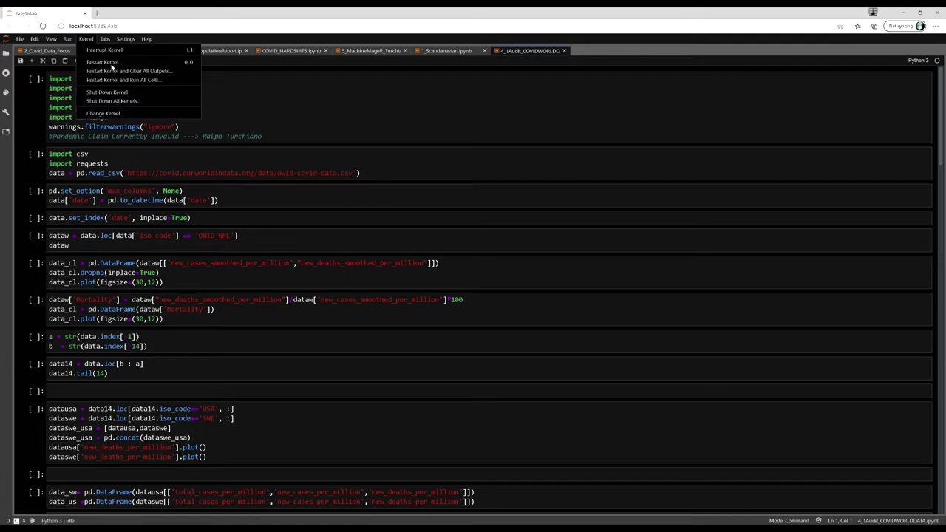
pyautogui.click(117, 71)
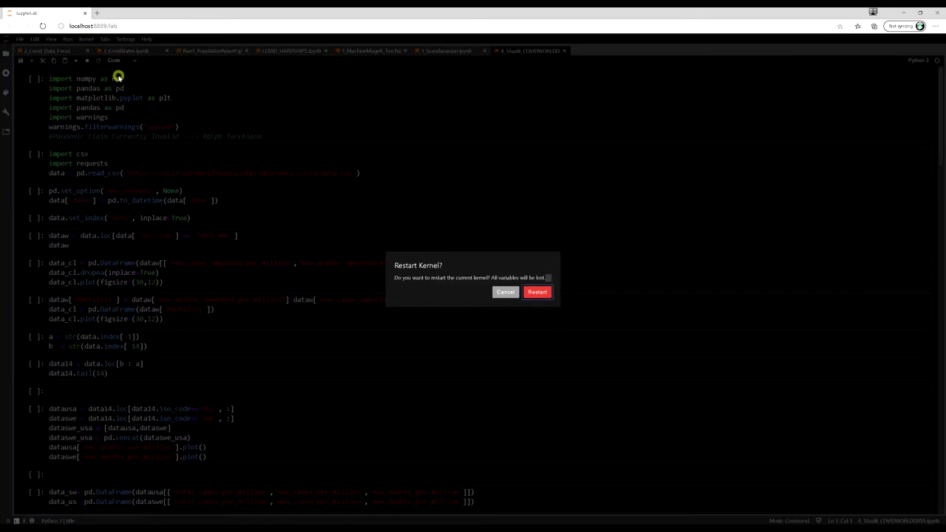
pyautogui.click(530, 292)
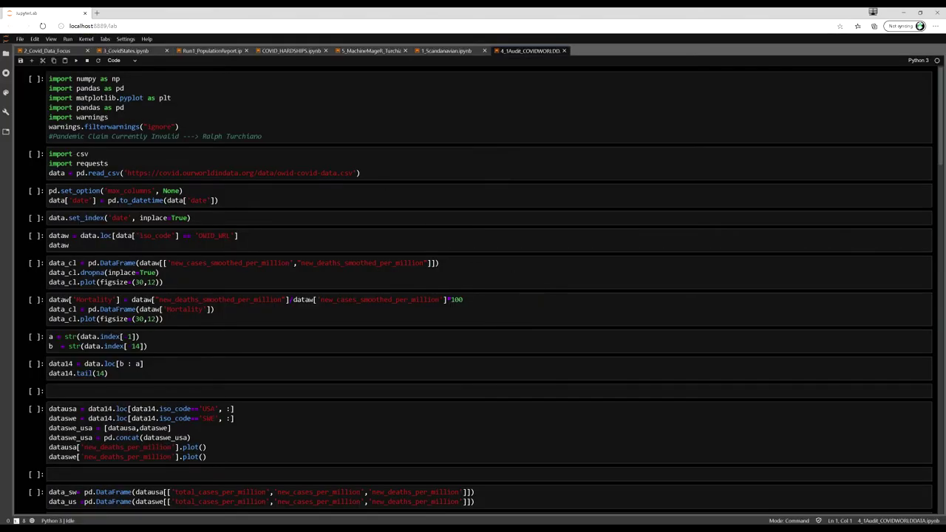
pyautogui.scroll(20, 473, 288)
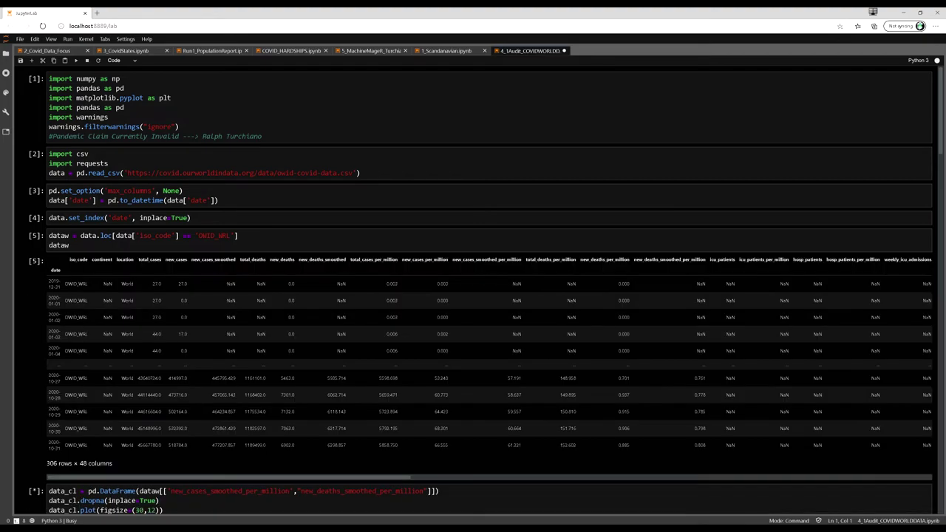
# Step: Examine the world charts of smoothed new cases and deaths per million and of Mortality, down to the 14-day data table
pyautogui.scroll(-5, 353, 138)
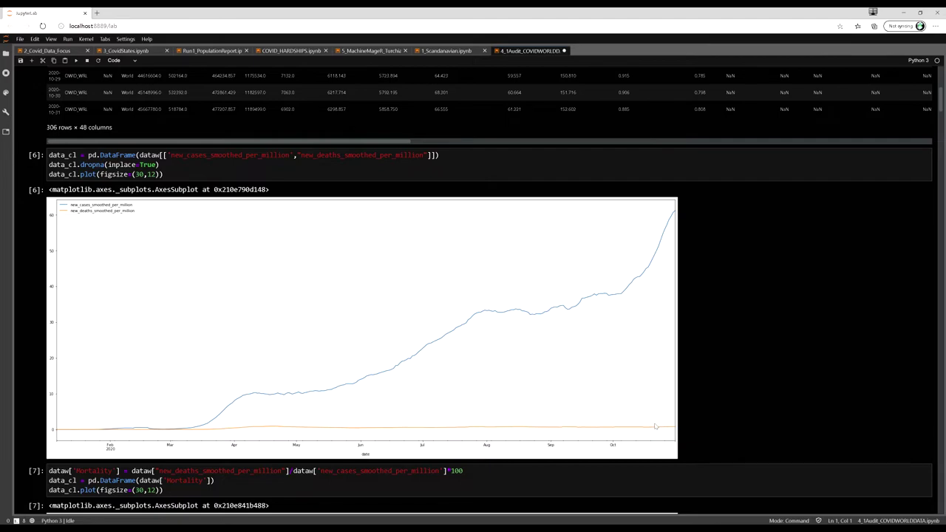
pyautogui.scroll(-5, 655, 427)
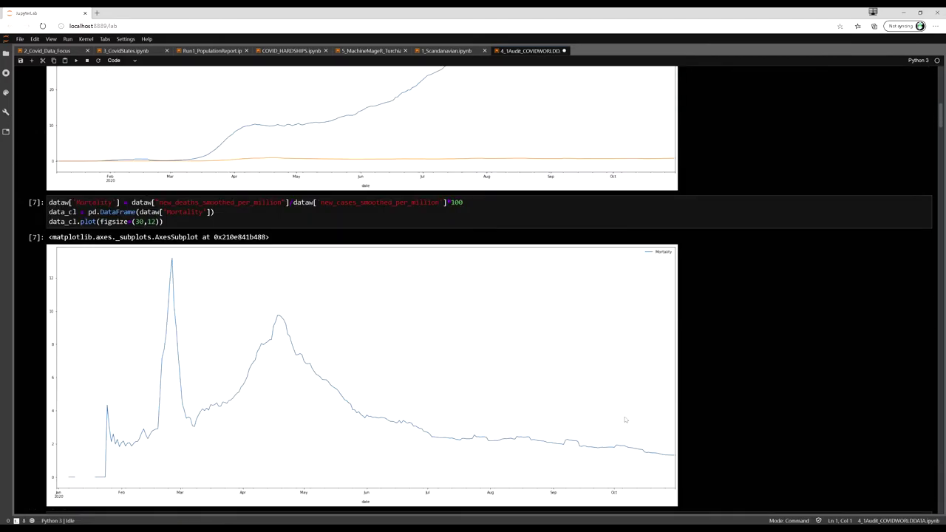
pyautogui.scroll(1, 614, 358)
pyautogui.scroll(-3, 603, 384)
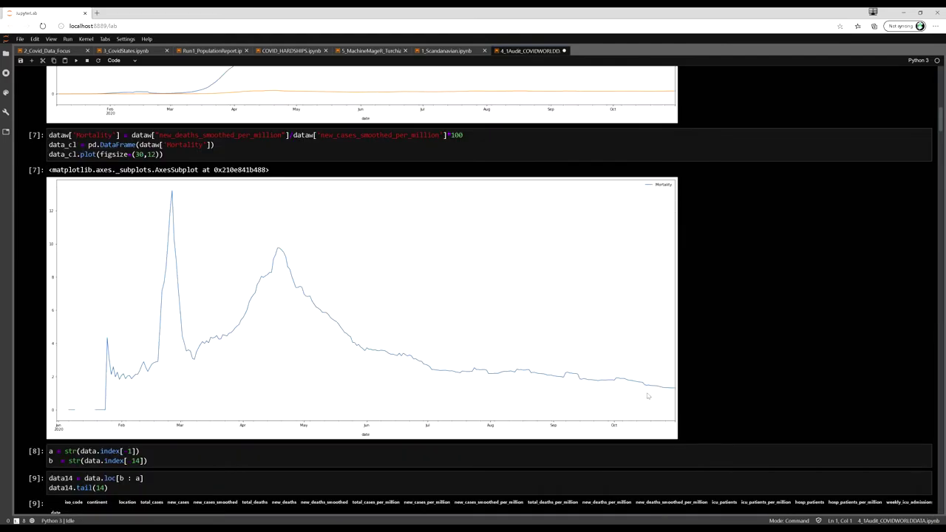
pyautogui.scroll(1, 639, 398)
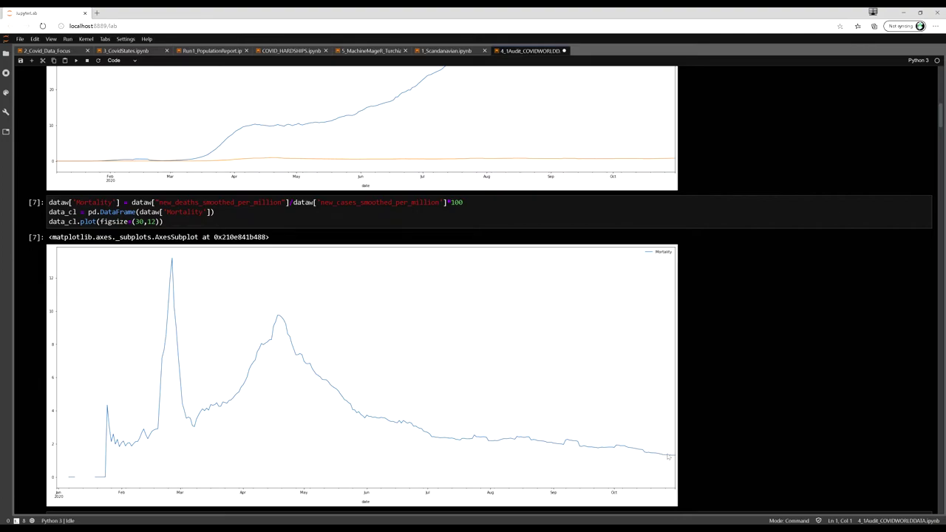
pyautogui.scroll(-1, 666, 457)
pyautogui.scroll(-14, 667, 451)
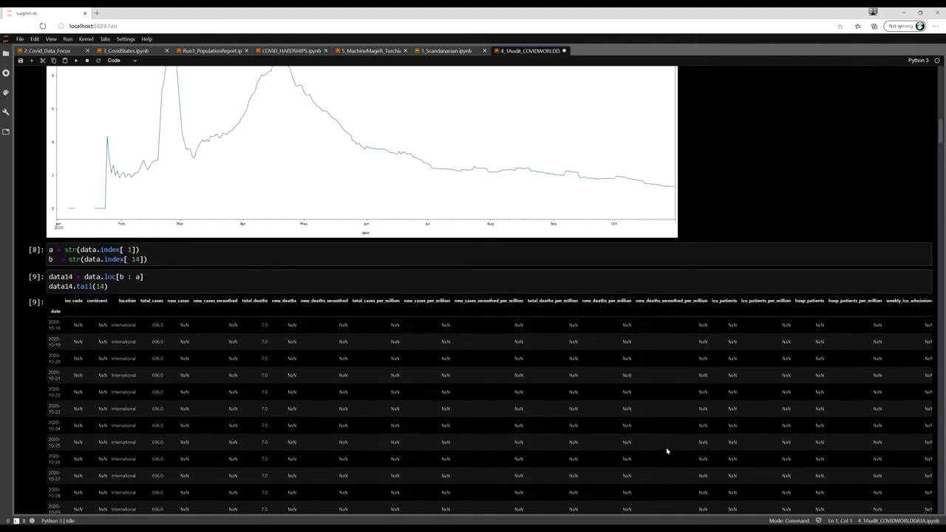
# Step: Compare the seven countries' smoothed new cases per million in the lockdown-versus-minor-measures chart, and save the notebook
pyautogui.scroll(-6, 355, 390)
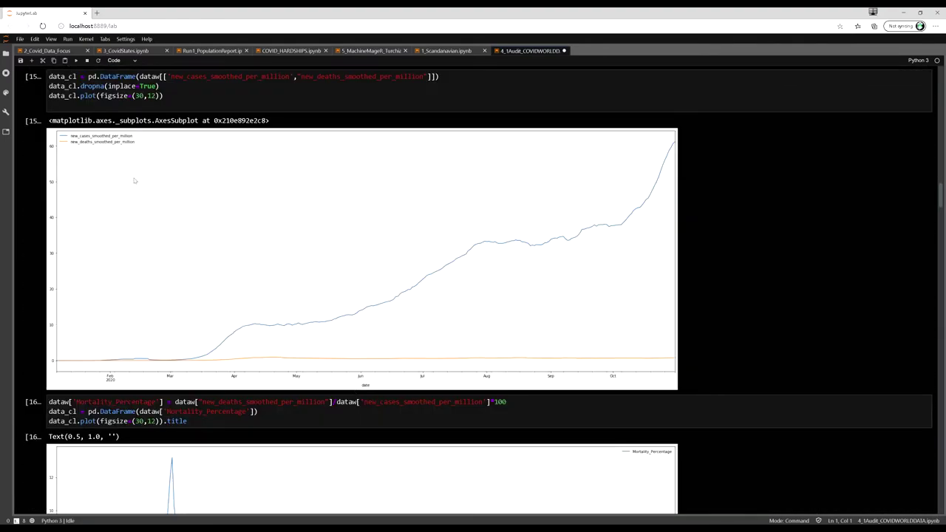
pyautogui.scroll(-8, 557, 360)
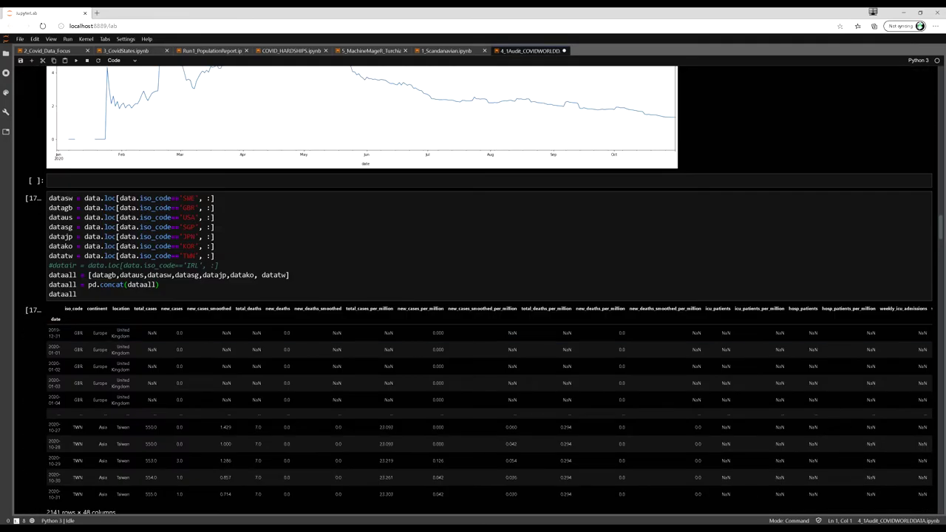
pyautogui.scroll(-8, 336, 230)
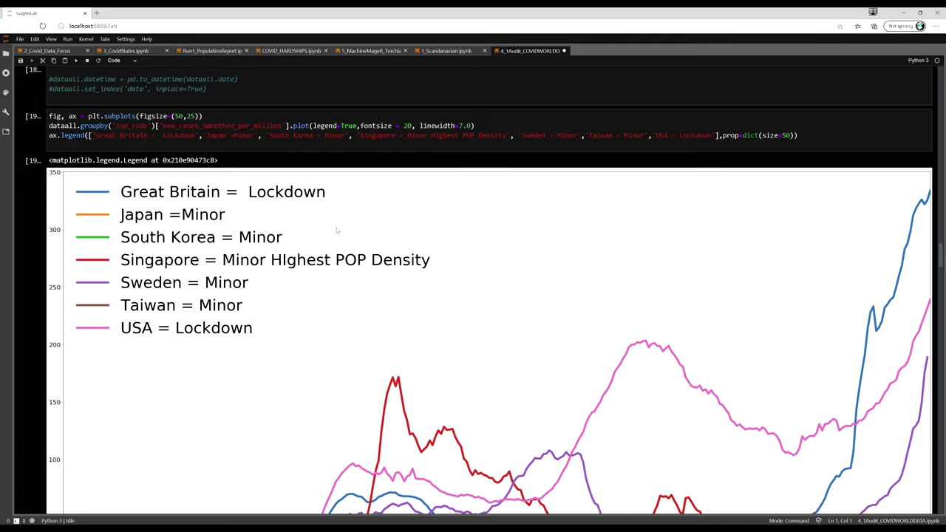
pyautogui.scroll(-1, 352, 216)
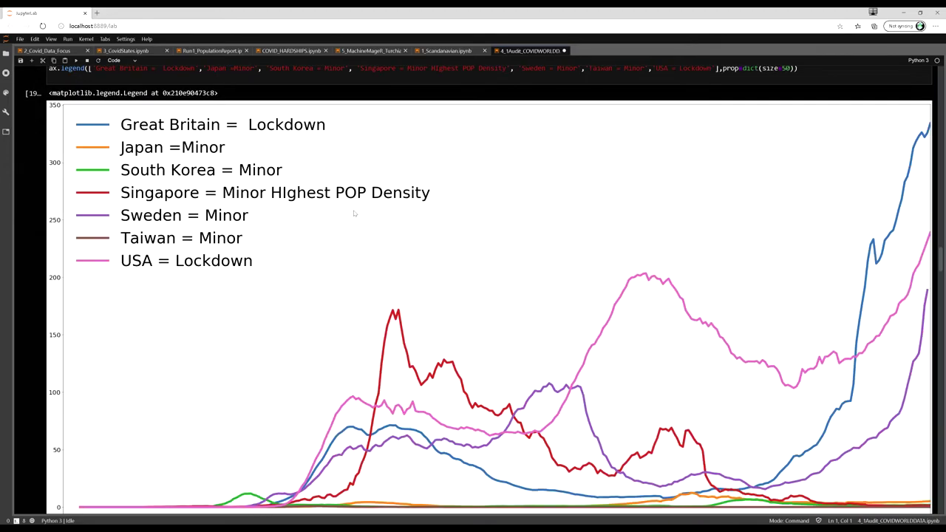
pyautogui.scroll(-2, 741, 311)
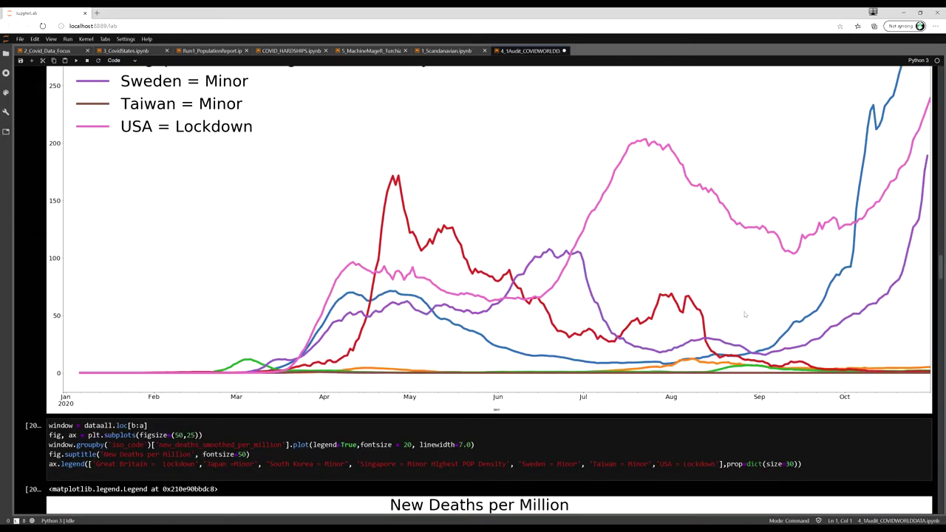
pyautogui.scroll(1, 745, 314)
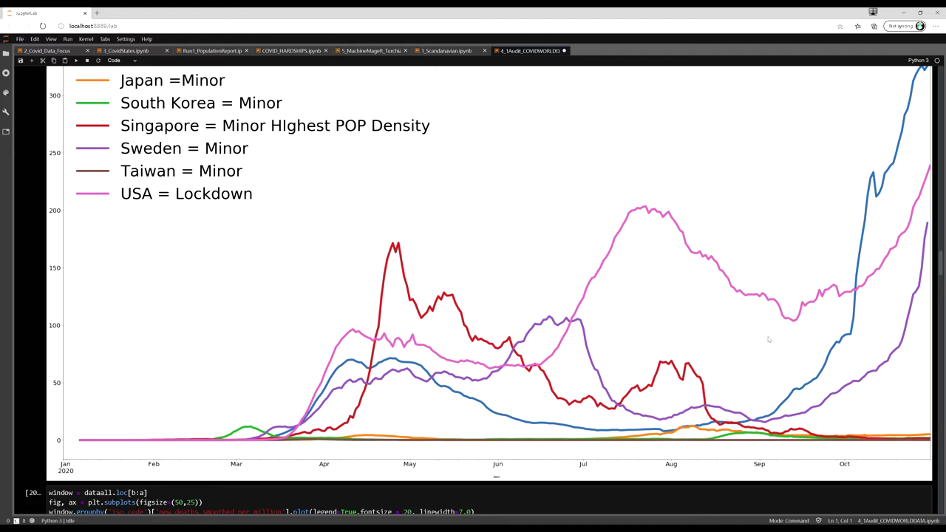
pyautogui.scroll(1, 769, 338)
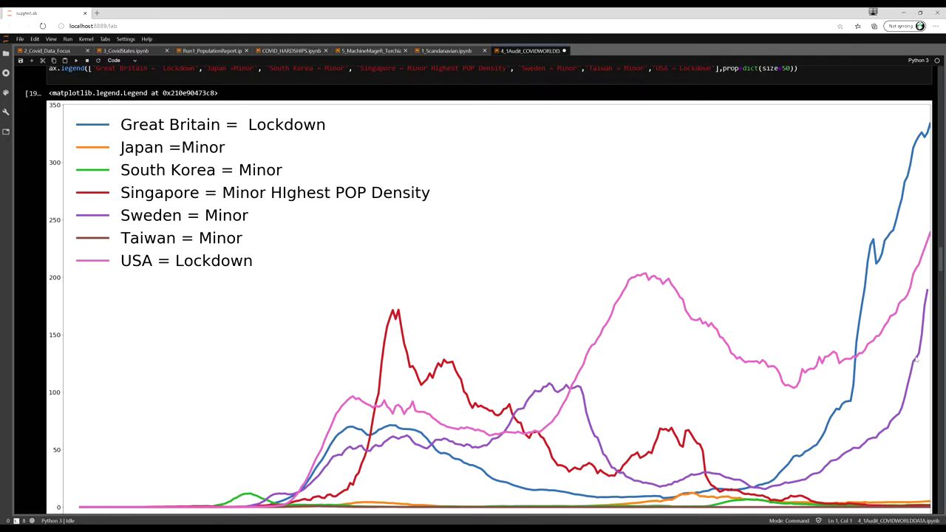
pyautogui.hotkey('ctrl', 's')
pyautogui.scroll(-2, 915, 359)
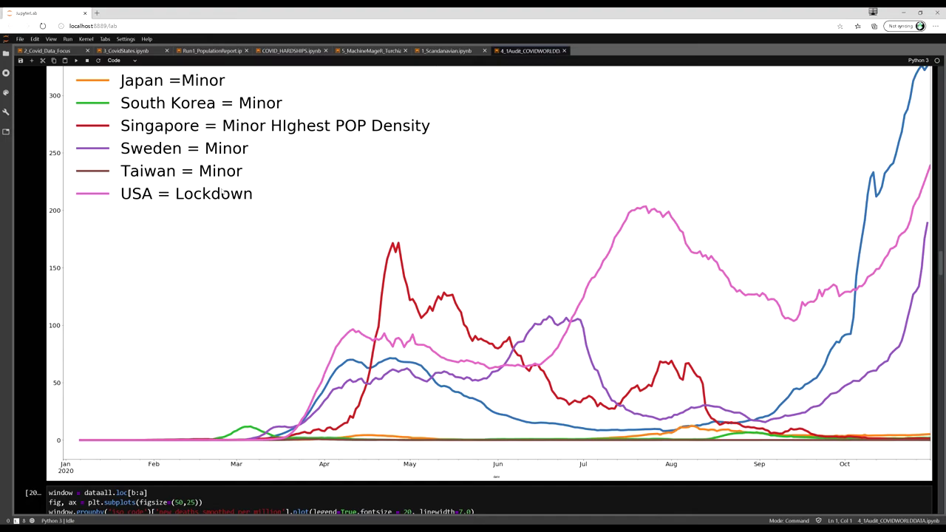
# Step: Compare the lockdown and minor-measures countries in the smoothed new cases per million chart, down to the start of the deaths chart
pyautogui.scroll(1, 263, 150)
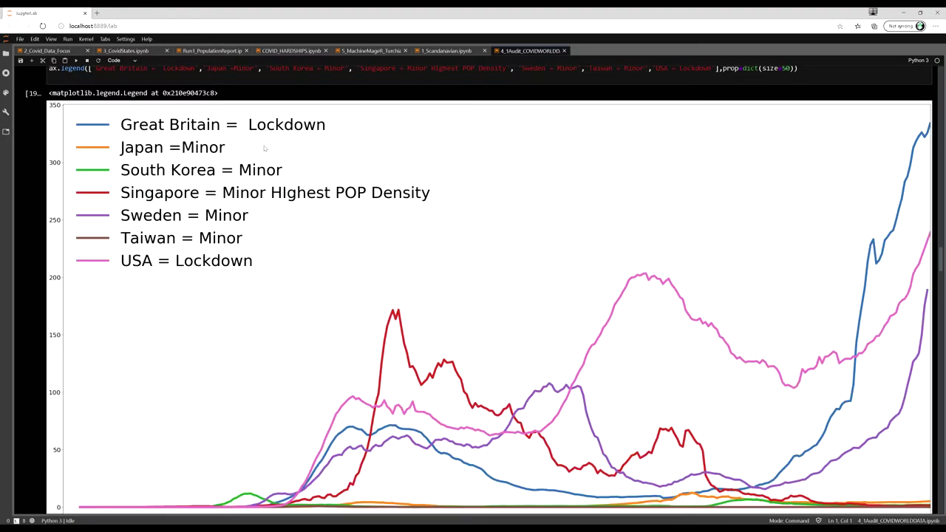
pyautogui.scroll(-2, 500, 353)
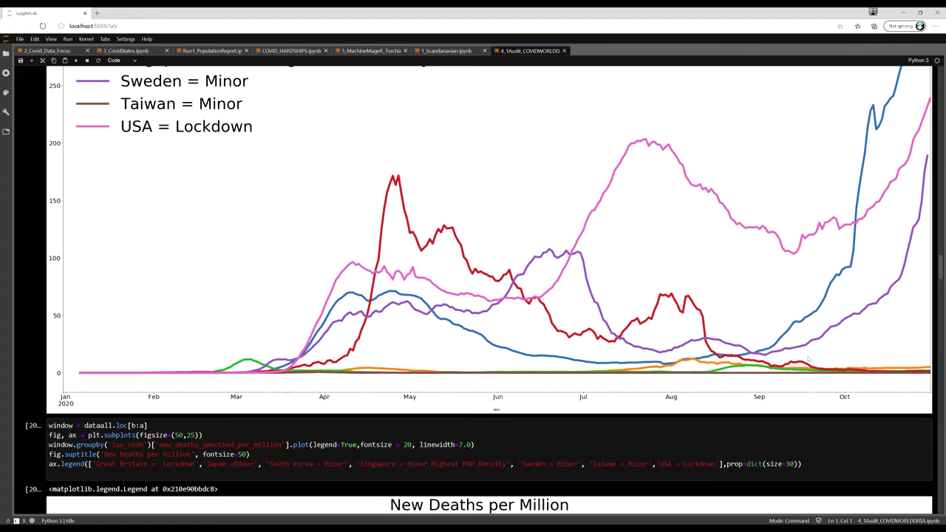
pyautogui.scroll(-4, 808, 359)
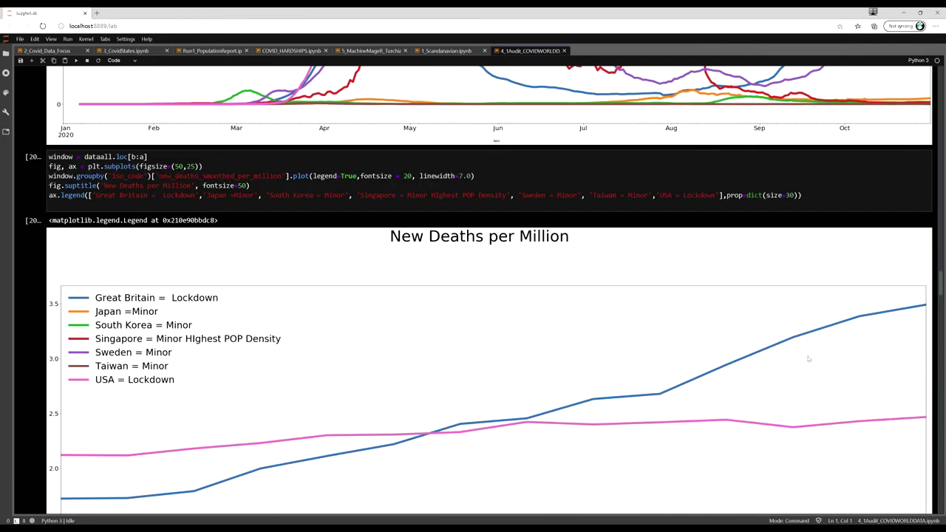
pyautogui.scroll(-1, 560, 359)
pyautogui.scroll(3, 561, 351)
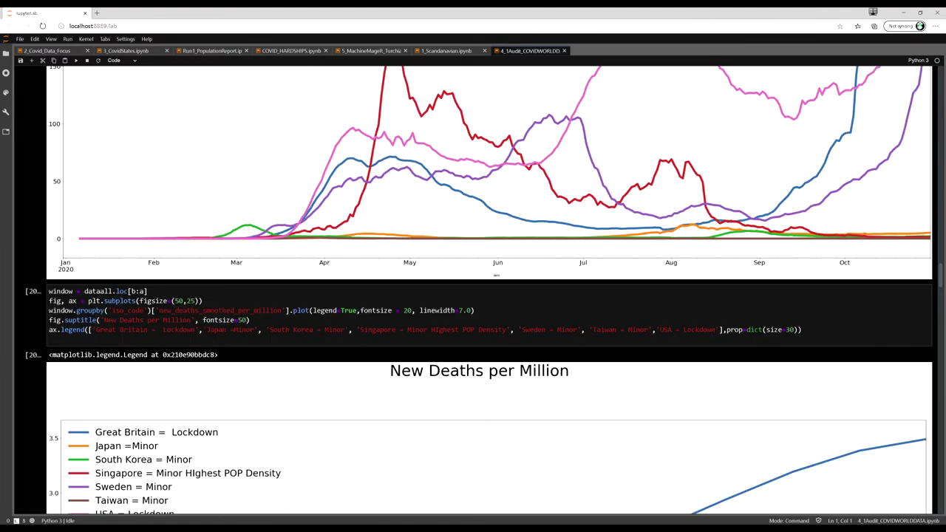
pyautogui.scroll(1, 843, 240)
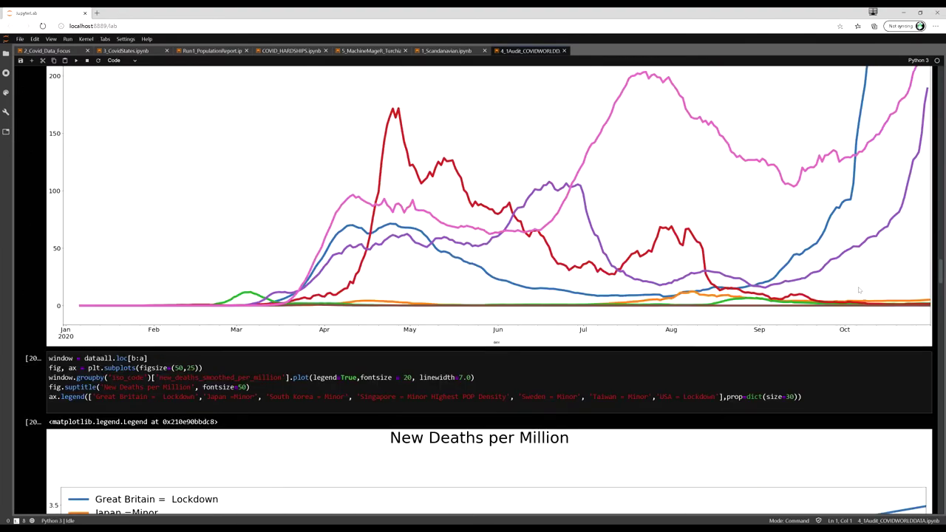
# Step: Examine the New Deaths per Million chart, comparing Great Britain and the USA with Sweden and the other minor-measures countries
pyautogui.scroll(-5, 635, 251)
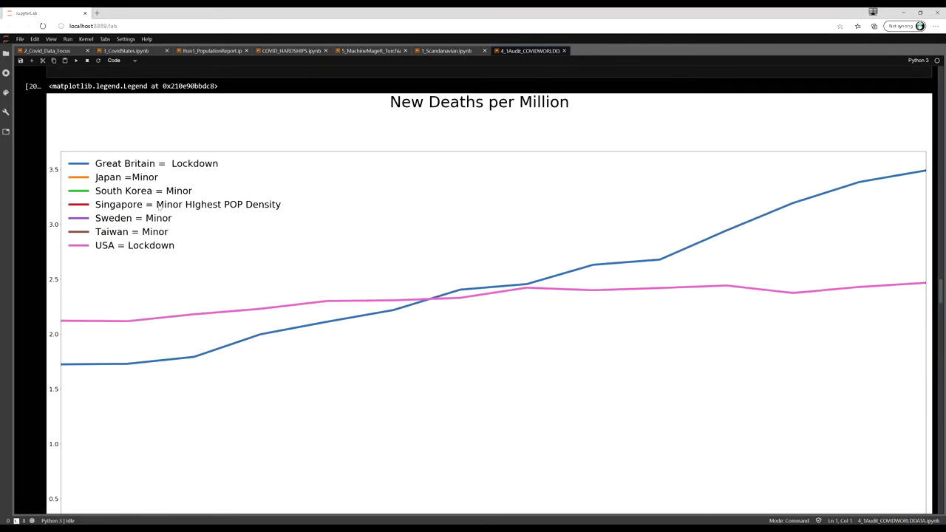
pyautogui.scroll(-1, 456, 299)
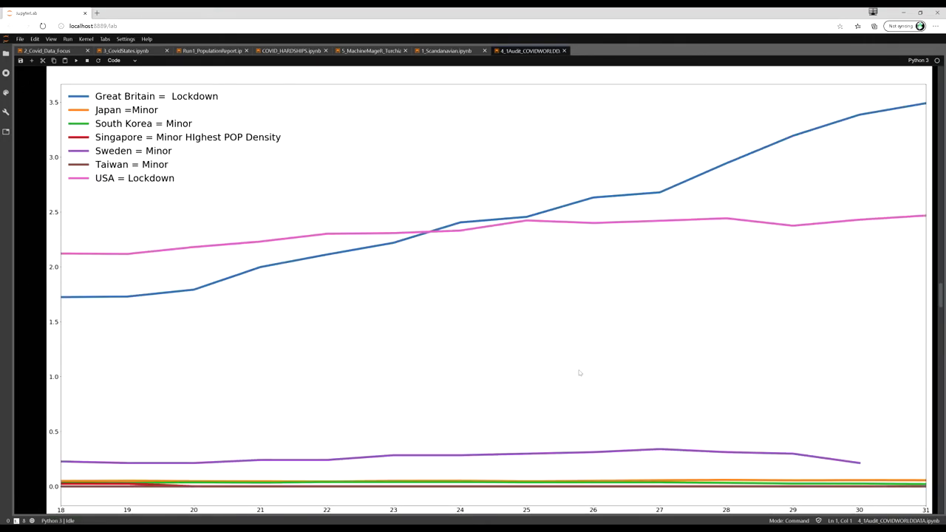
pyautogui.scroll(-1, 540, 484)
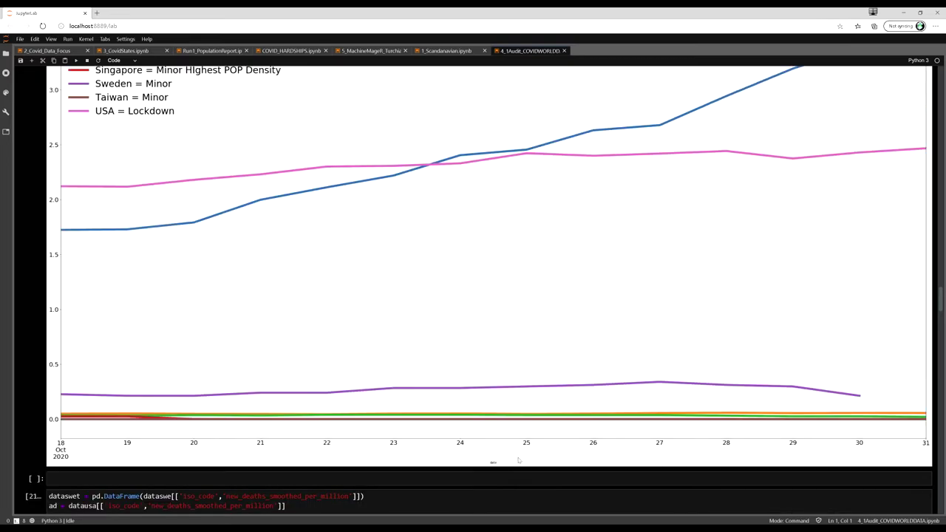
pyautogui.scroll(2, 528, 451)
pyautogui.scroll(-1, 576, 279)
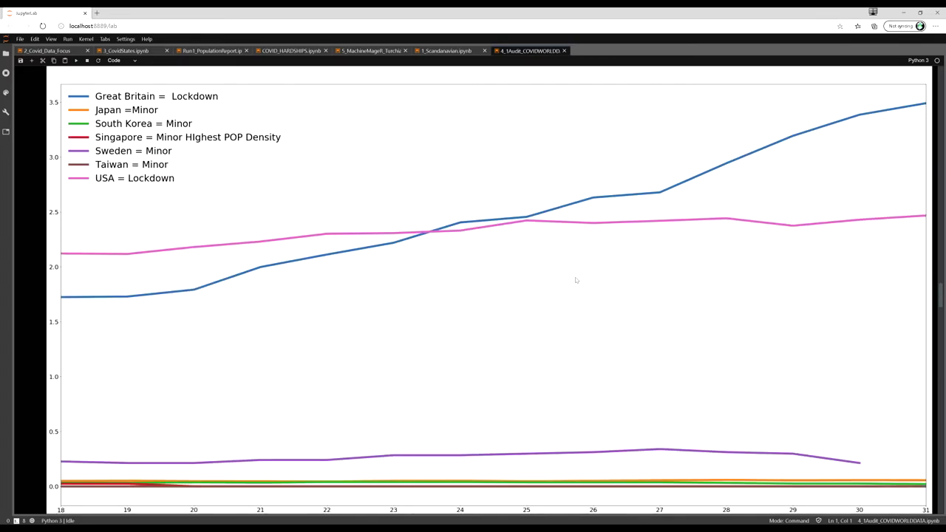
pyautogui.scroll(-1, 410, 367)
pyautogui.scroll(2, 452, 345)
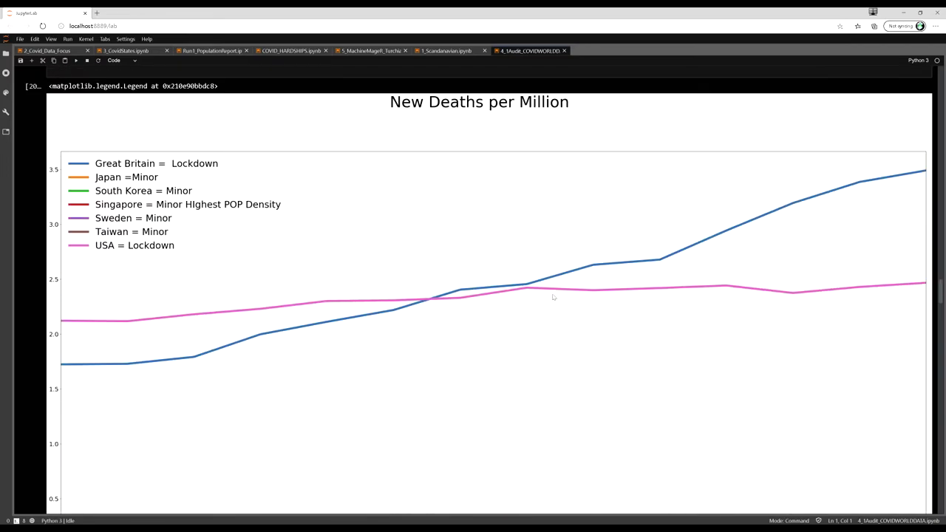
pyautogui.scroll(-1, 850, 285)
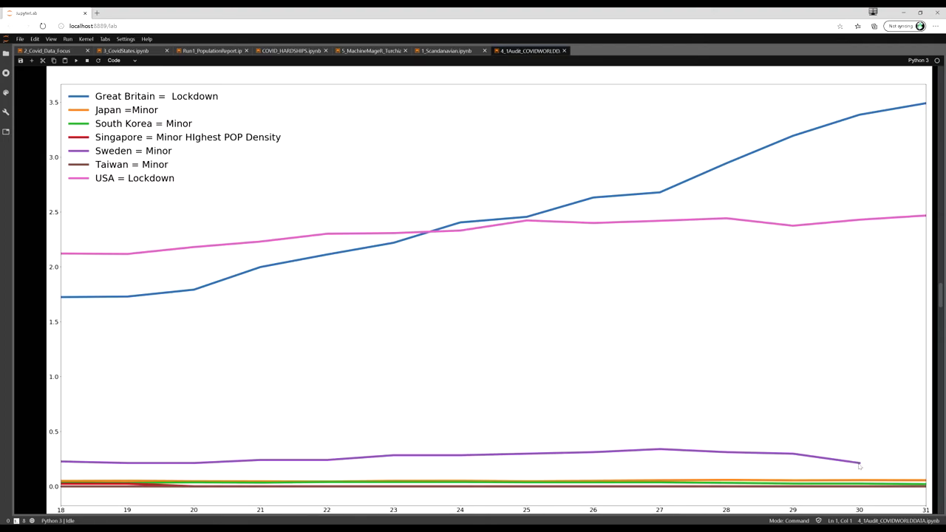
pyautogui.scroll(1, 859, 467)
pyautogui.scroll(-1, 860, 469)
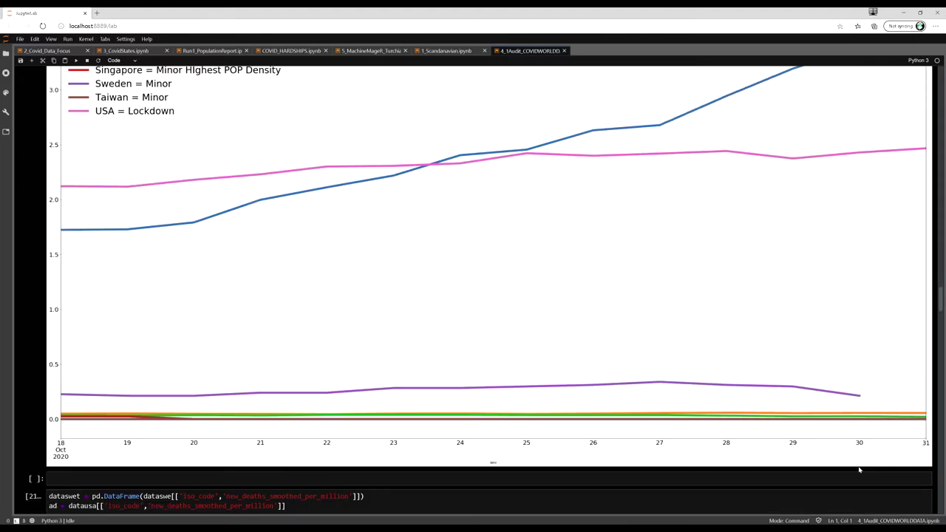
# Step: Compare the seven-country new cases chart with the New Deaths per Million chart, going back and forth between them
pyautogui.scroll(5, 860, 470)
pyautogui.scroll(10, 860, 470)
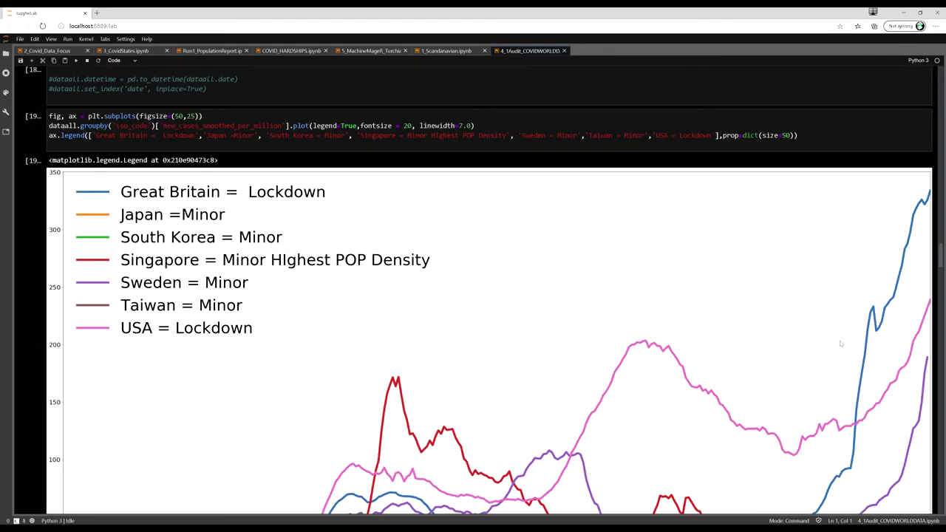
pyautogui.scroll(-3, 850, 337)
pyautogui.scroll(-14, 817, 317)
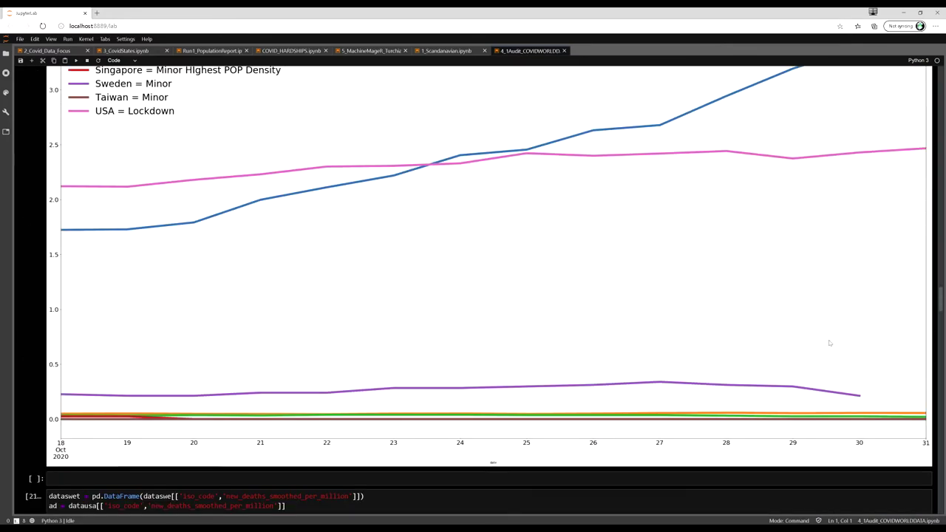
pyautogui.scroll(2, 835, 364)
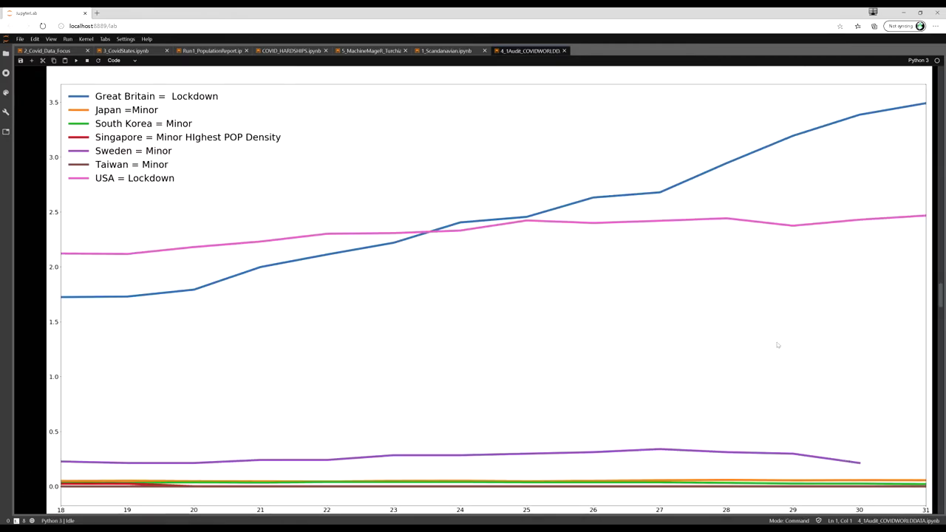
pyautogui.scroll(10, 796, 328)
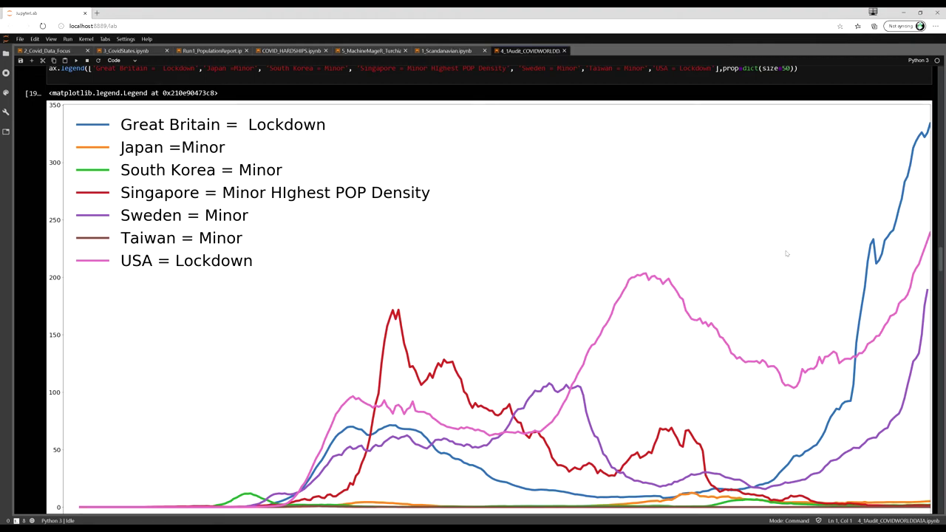
pyautogui.scroll(-10, 796, 249)
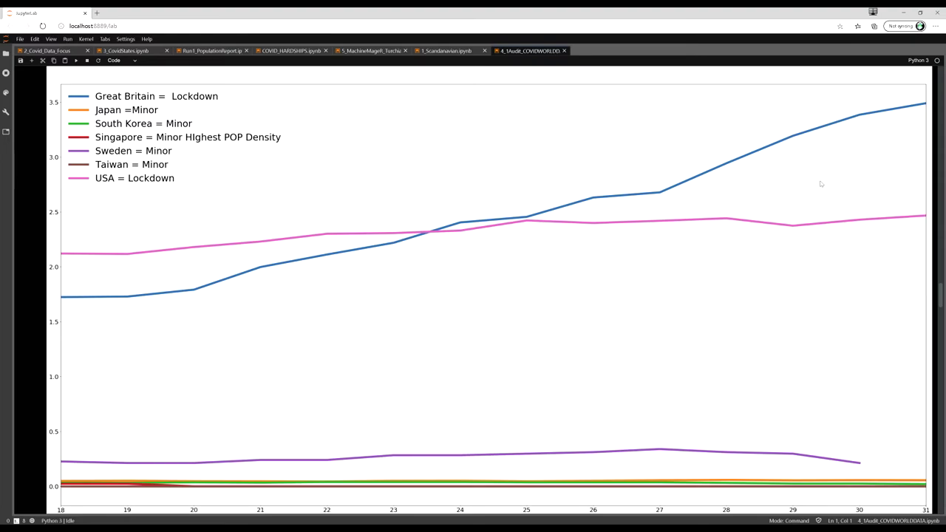
# Step: Examine the Sweden versus USA table and line chart of smoothed new deaths per million
pyautogui.scroll(-12, 821, 183)
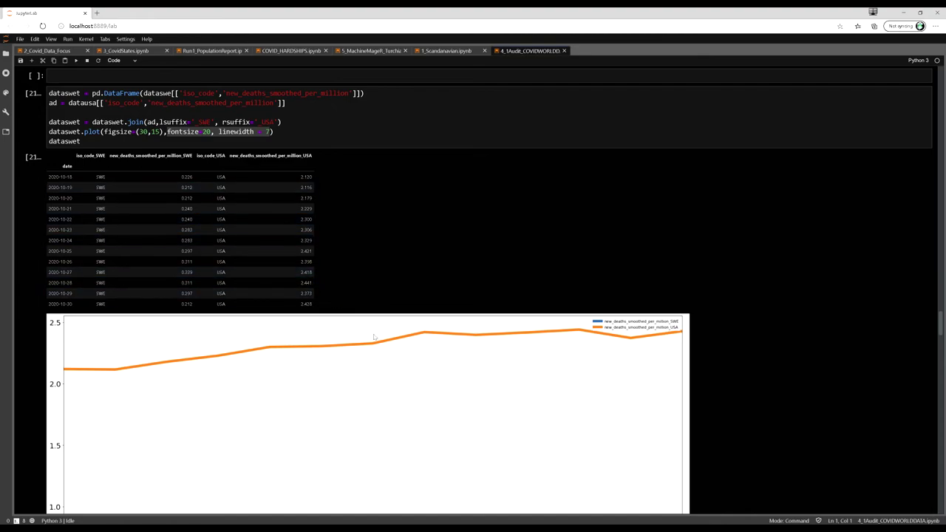
pyautogui.scroll(-4, 444, 322)
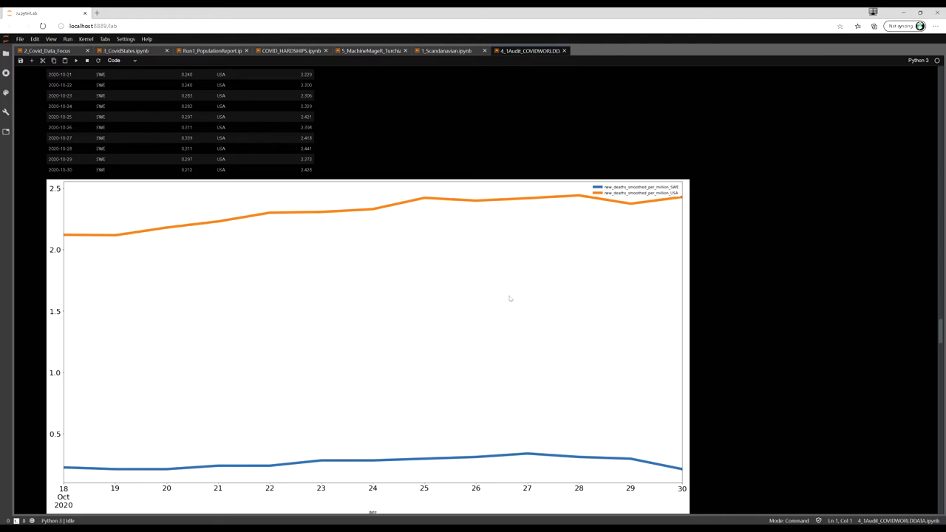
pyautogui.click(625, 191)
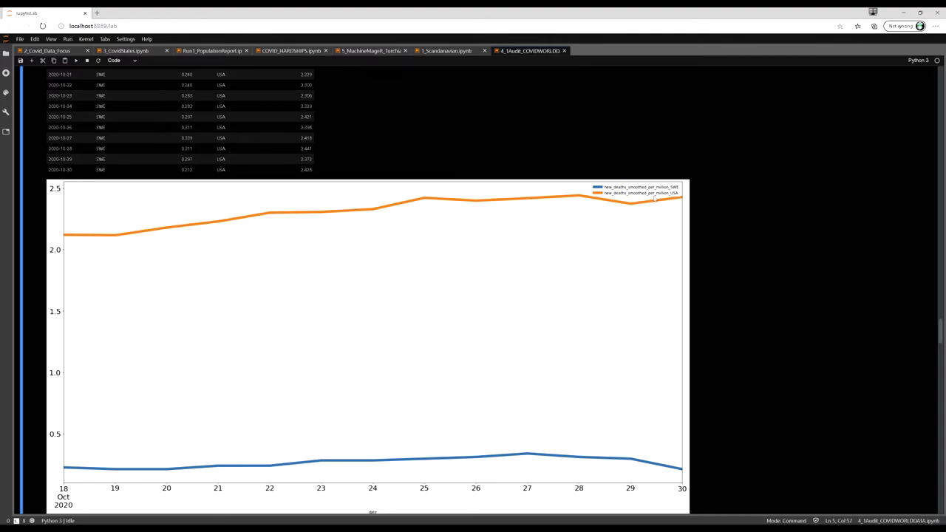
# Step: Examine the daily new_deaths table and line chart for Sweden and the USA
pyautogui.scroll(-10, 654, 198)
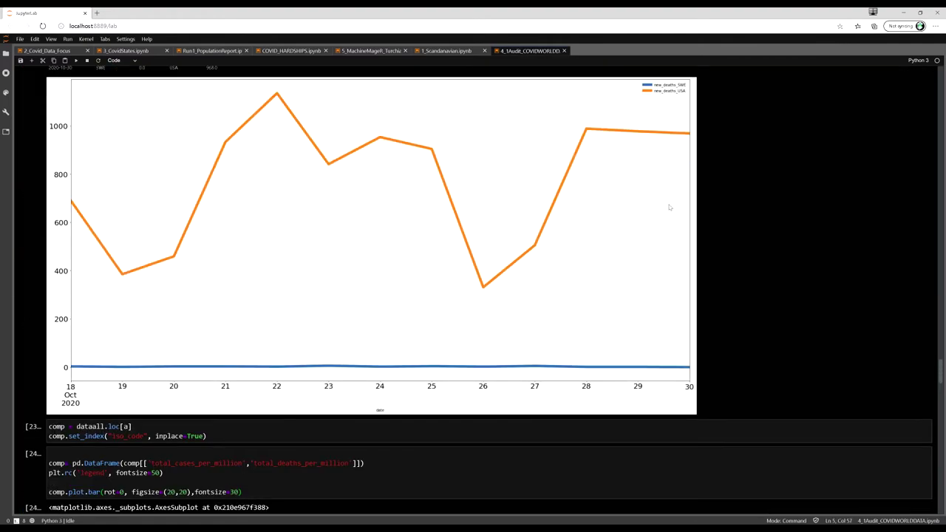
pyautogui.scroll(4, 670, 207)
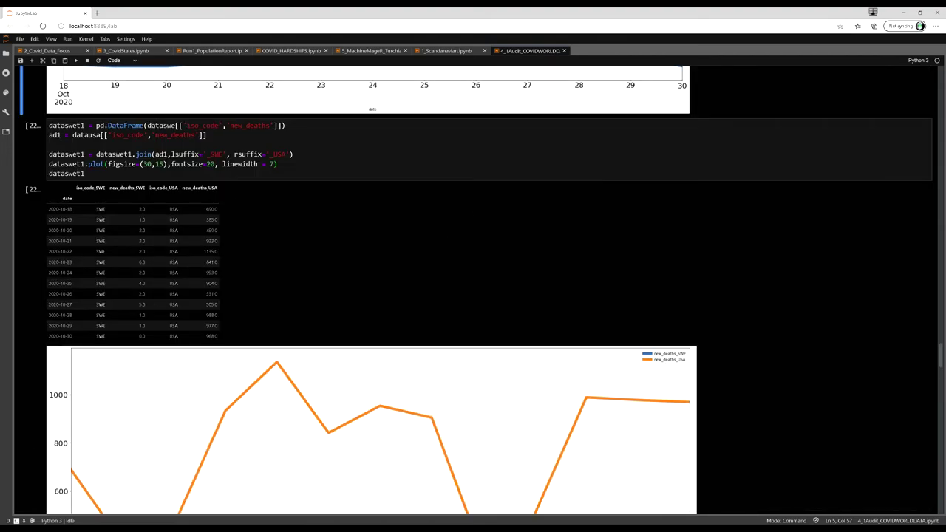
pyautogui.scroll(-2, 228, 179)
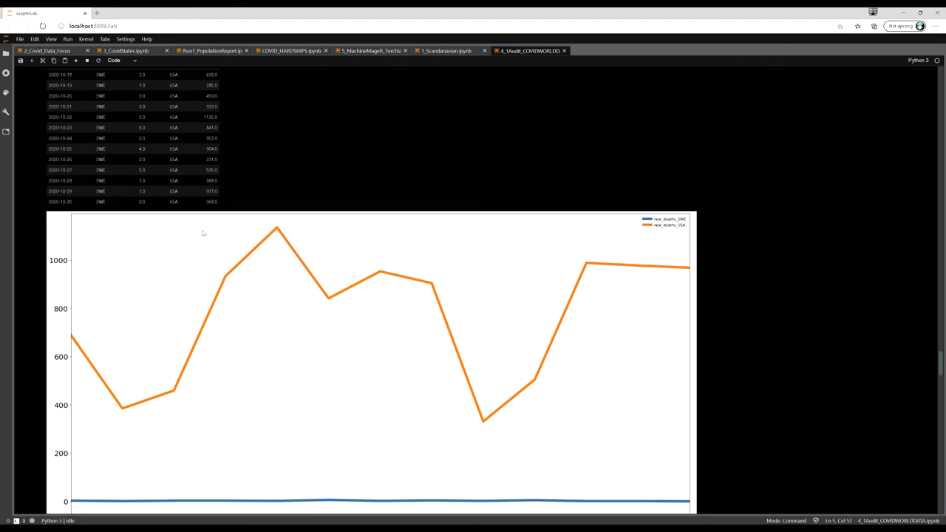
pyautogui.scroll(1, 197, 234)
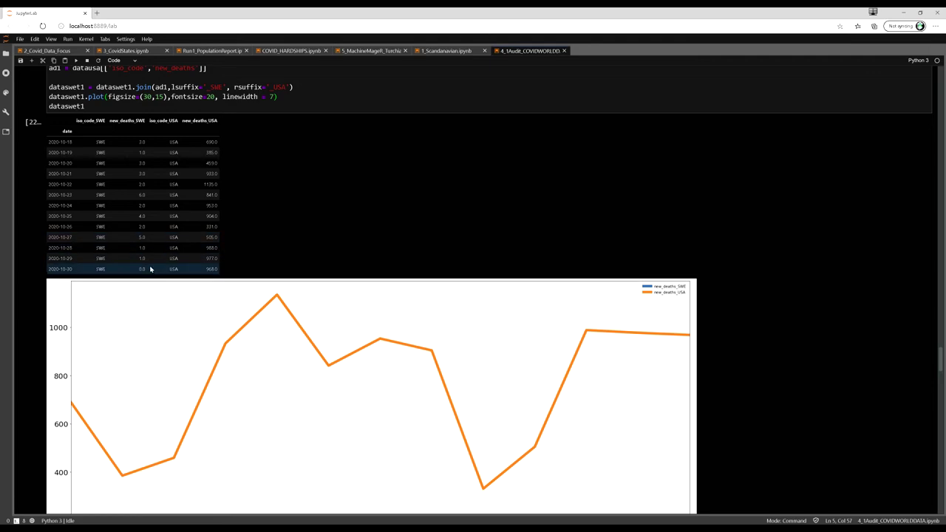
pyautogui.click(208, 273)
# Step: Compare the countries in the bar charts of total_cases_per_million and total_deaths_per_million
pyautogui.scroll(-5, 274, 306)
pyautogui.scroll(-2, 273, 307)
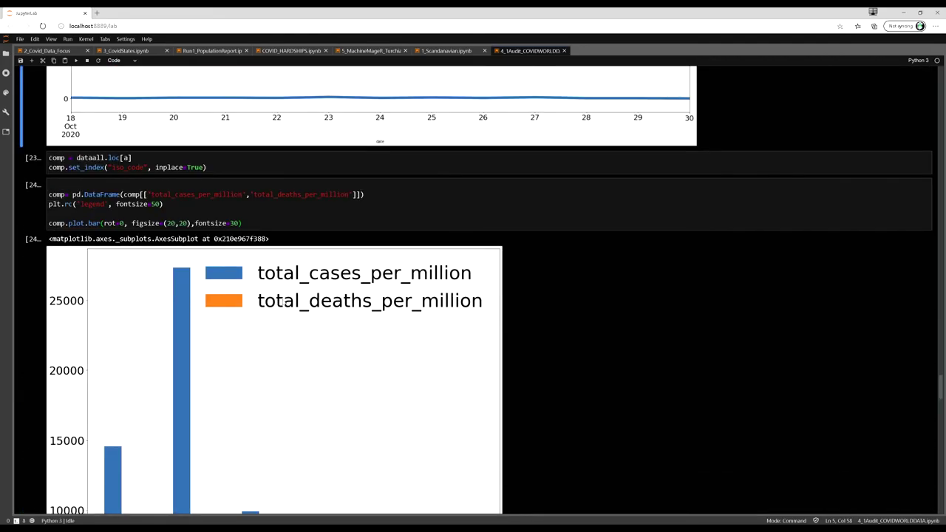
pyautogui.scroll(-1, 284, 302)
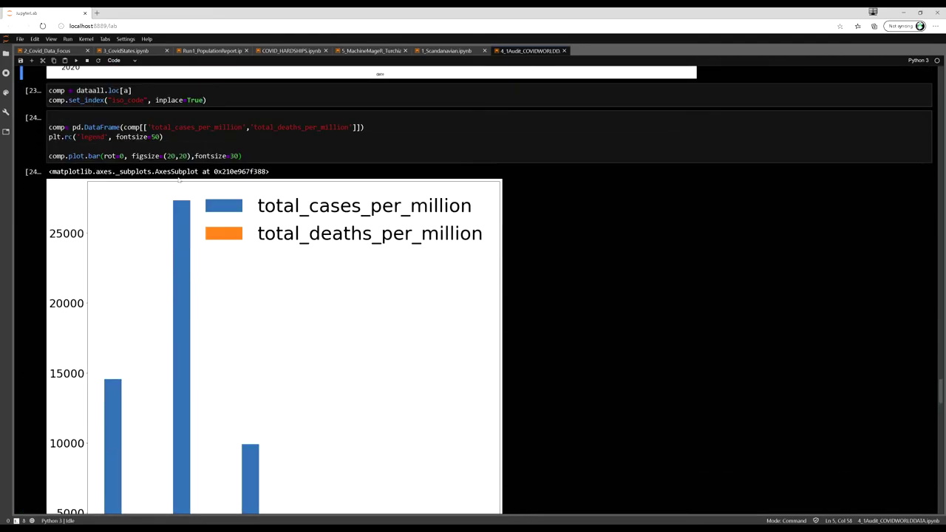
pyautogui.scroll(-1, 299, 214)
pyautogui.scroll(-1, 336, 197)
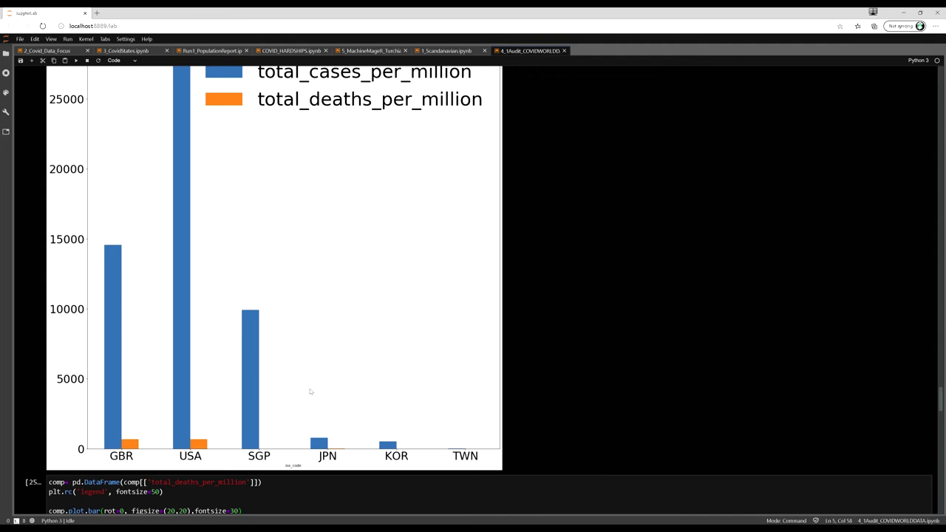
pyautogui.scroll(-10, 315, 379)
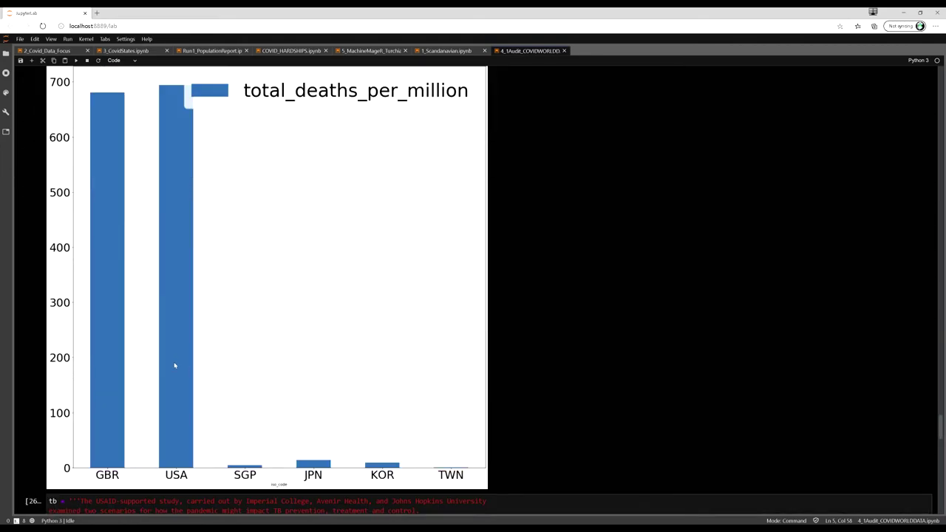
# Step: Look over the Collateral Deaths Due to Lock_Downs Estimate bar chart and the study notes around it
pyautogui.scroll(-15, 272, 357)
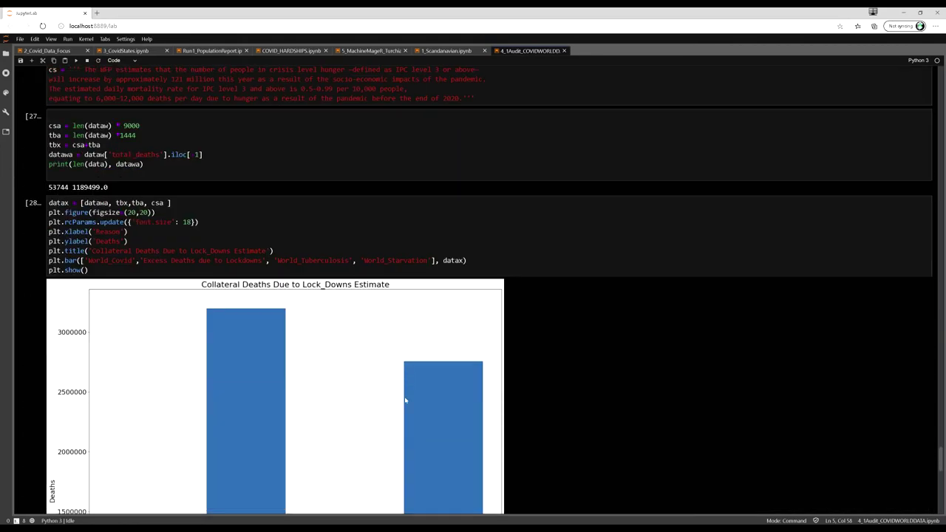
pyautogui.scroll(-10, 386, 258)
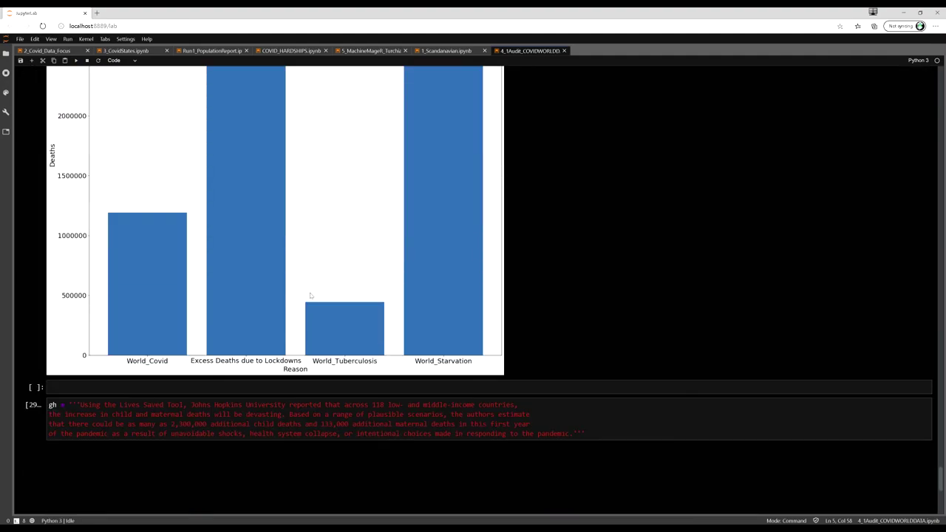
pyautogui.scroll(20, 380, 311)
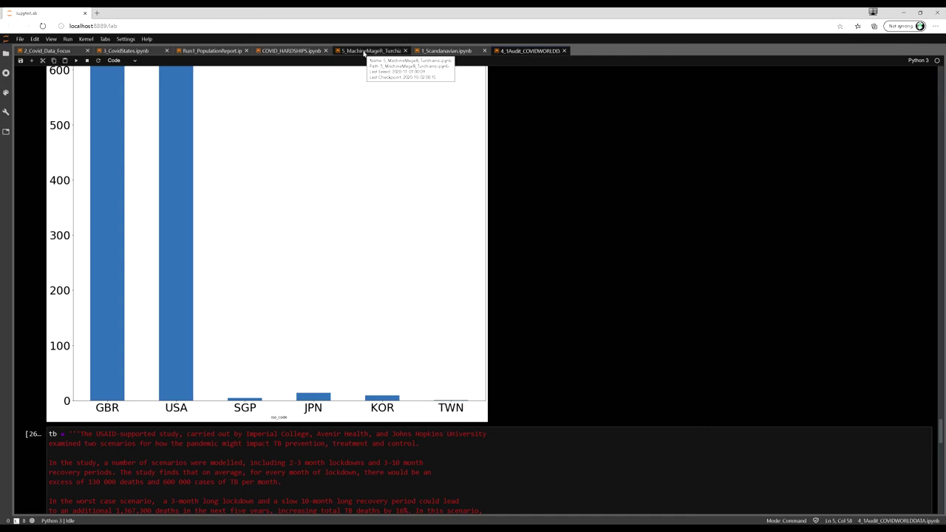
# Step: Open the Monte Carlo forecasting notebook, restart its kernel and run all cells
pyautogui.click(363, 51)
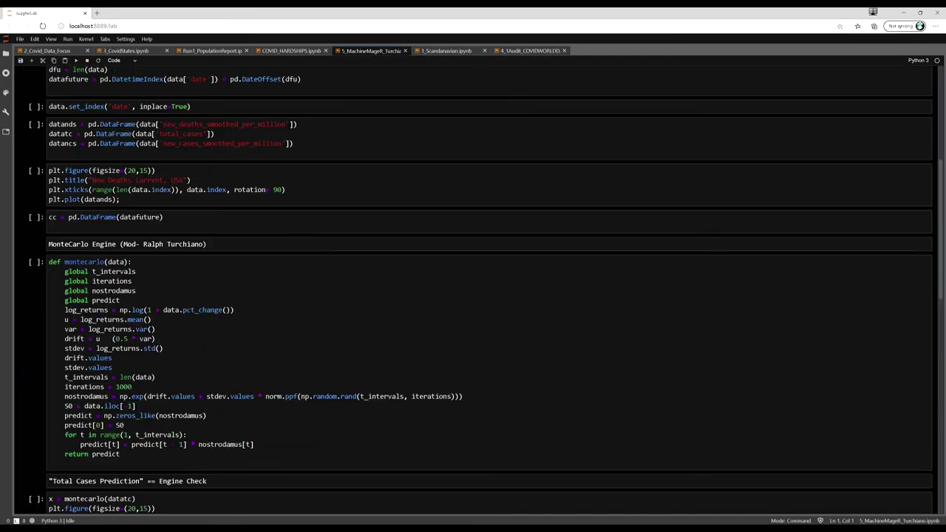
pyautogui.scroll(5, 486, 290)
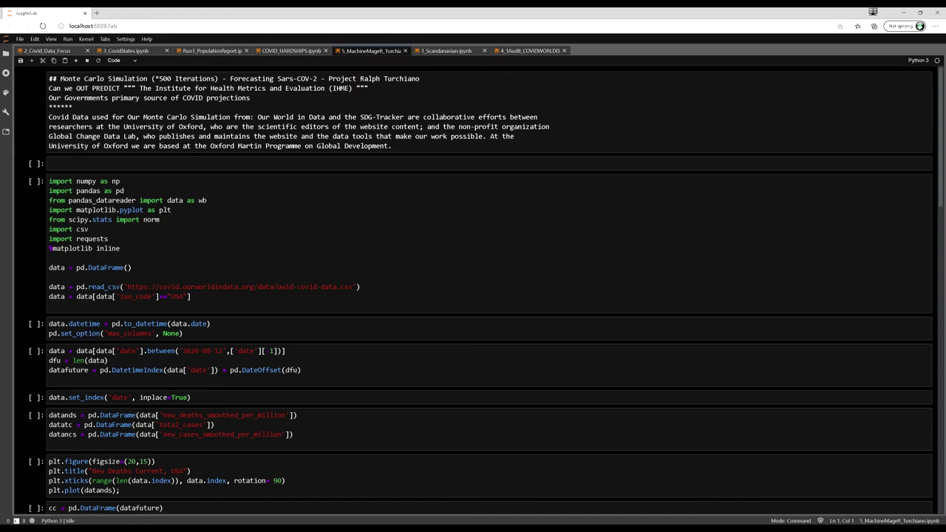
pyautogui.click(479, 148)
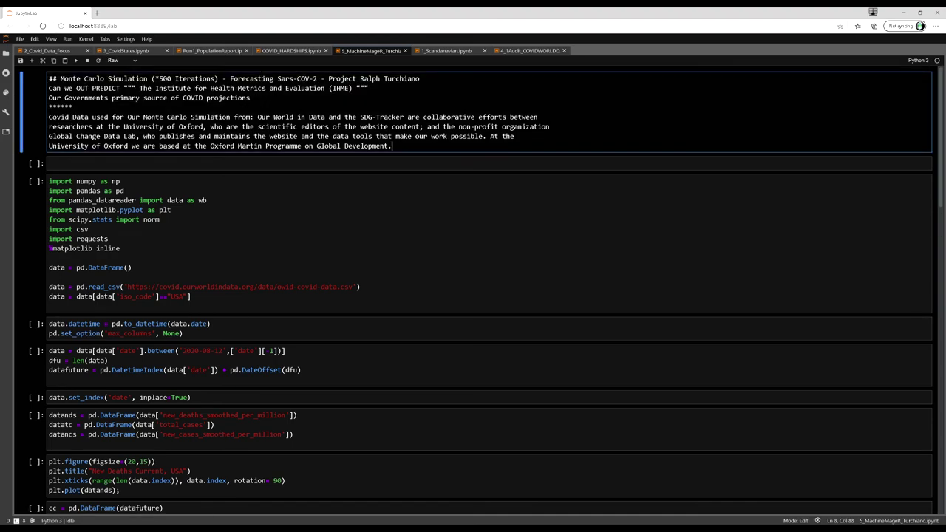
pyautogui.click(86, 39)
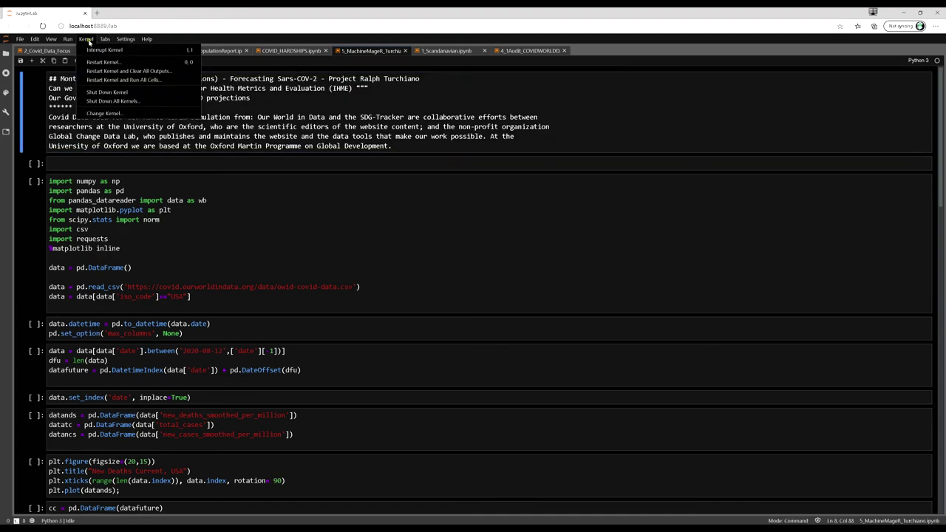
pyautogui.click(118, 72)
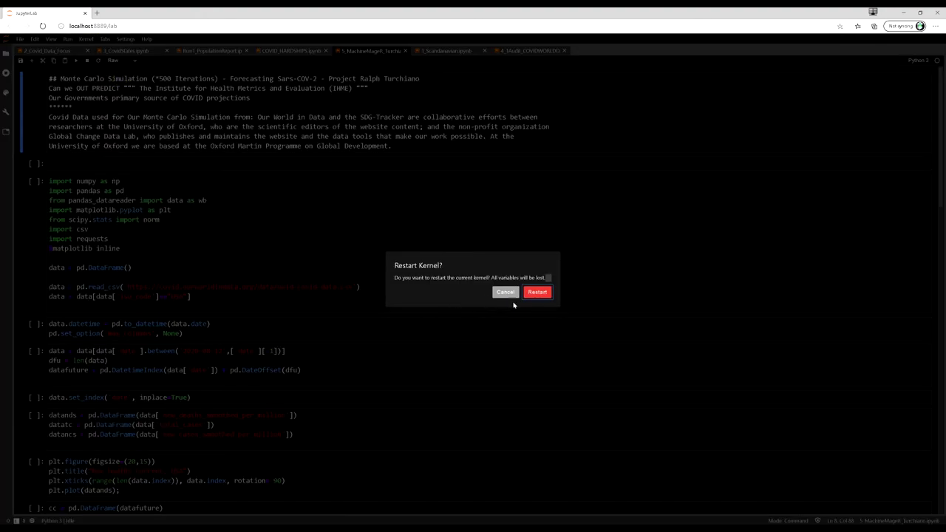
pyautogui.click(535, 292)
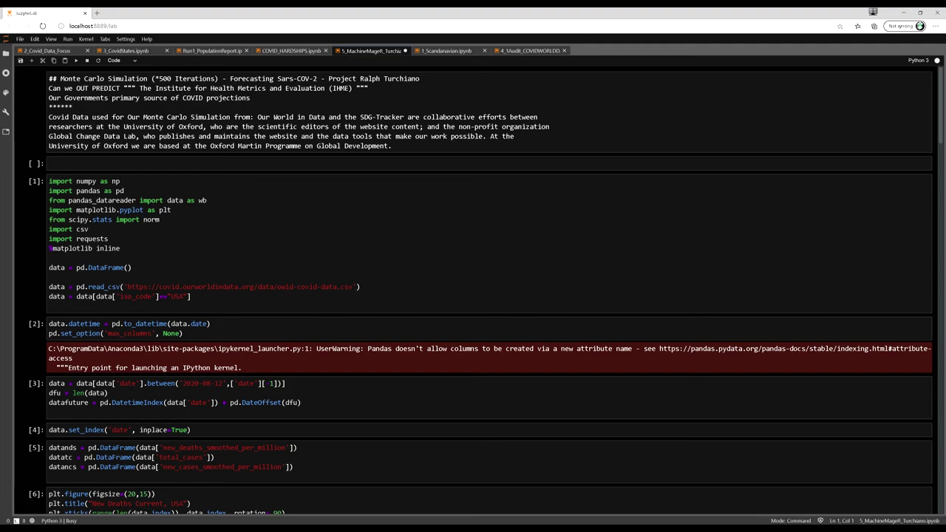
# Step: Review the New Deaths Current, USA line chart, the montecarlo engine code and the Total Cases Prediction plot
pyautogui.scroll(-5, 402, 289)
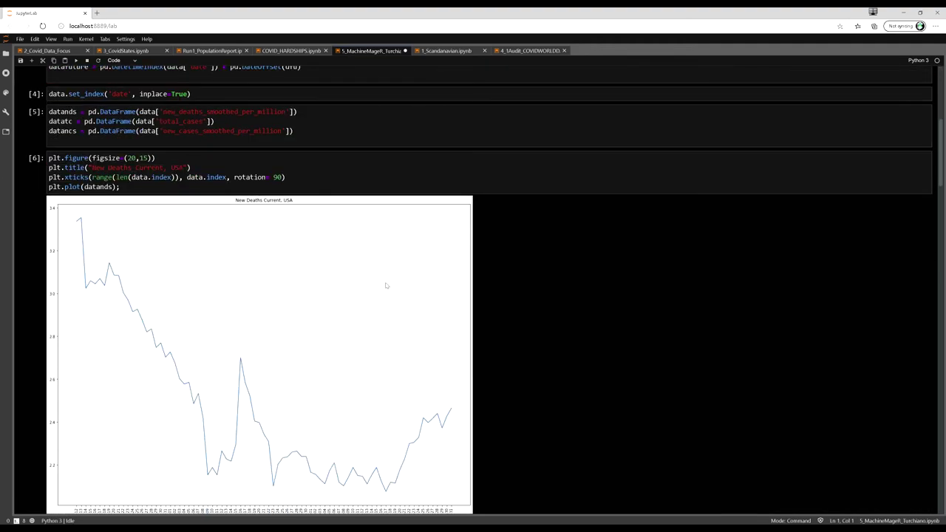
pyautogui.scroll(-2, 385, 285)
pyautogui.scroll(-15, 318, 350)
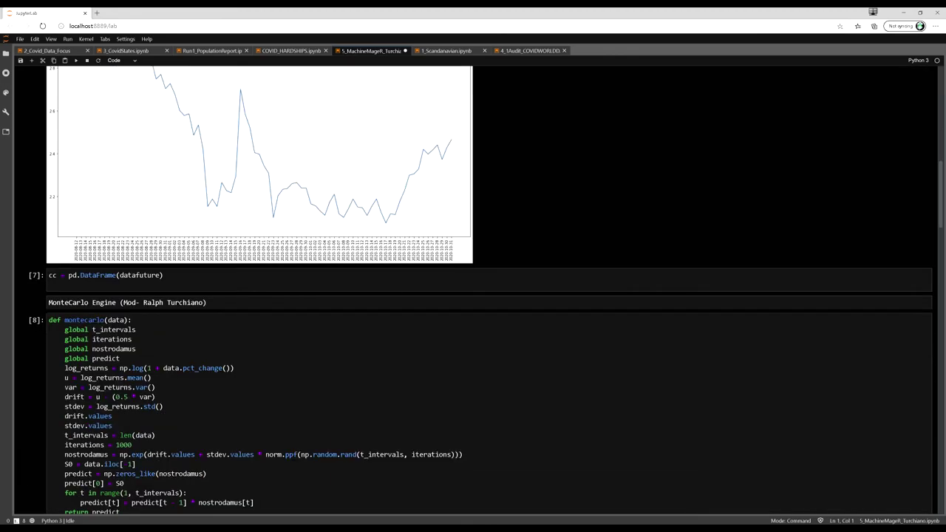
pyautogui.scroll(-4, 148, 407)
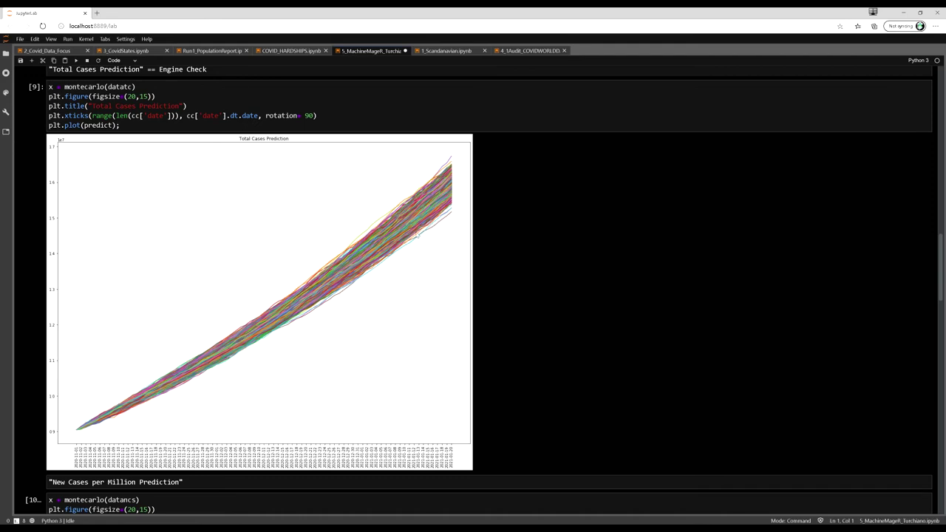
# Step: Examine the simulated curves in the New Cases per Million Prediction plot
pyautogui.scroll(-5, 417, 235)
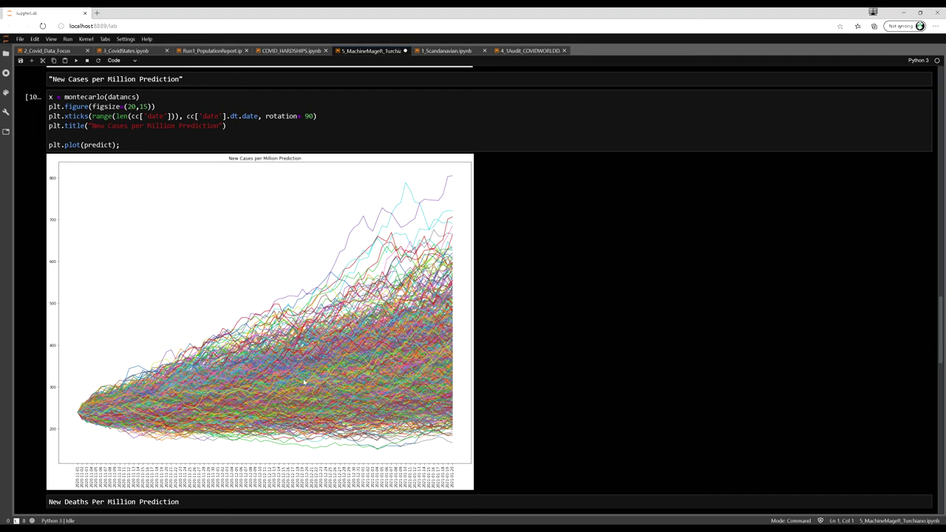
pyautogui.scroll(-1, 296, 382)
pyautogui.scroll(2, 306, 322)
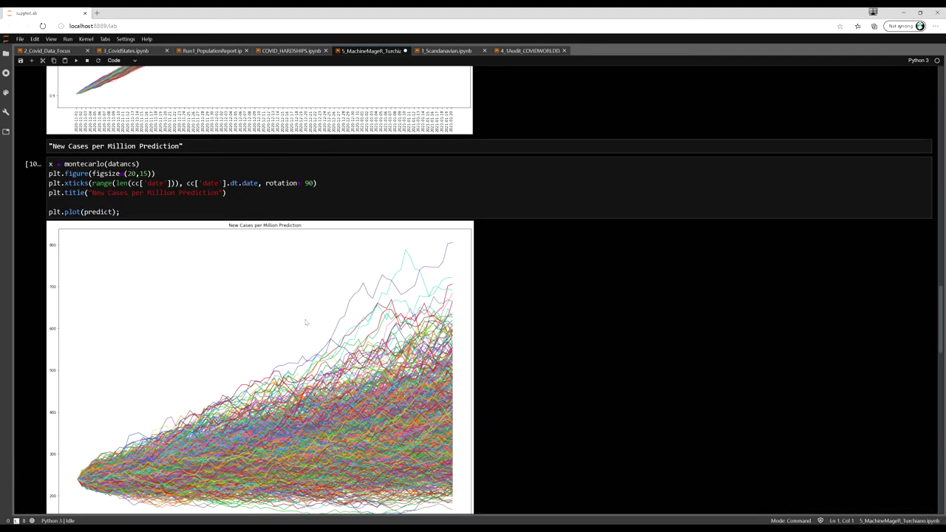
pyautogui.scroll(-4, 306, 321)
pyautogui.scroll(-1, 305, 322)
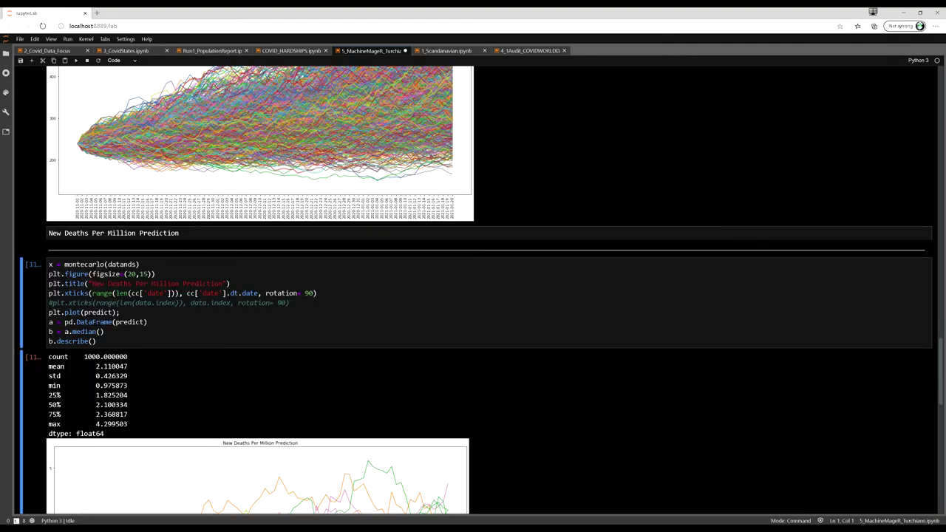
pyautogui.scroll(2, 331, 255)
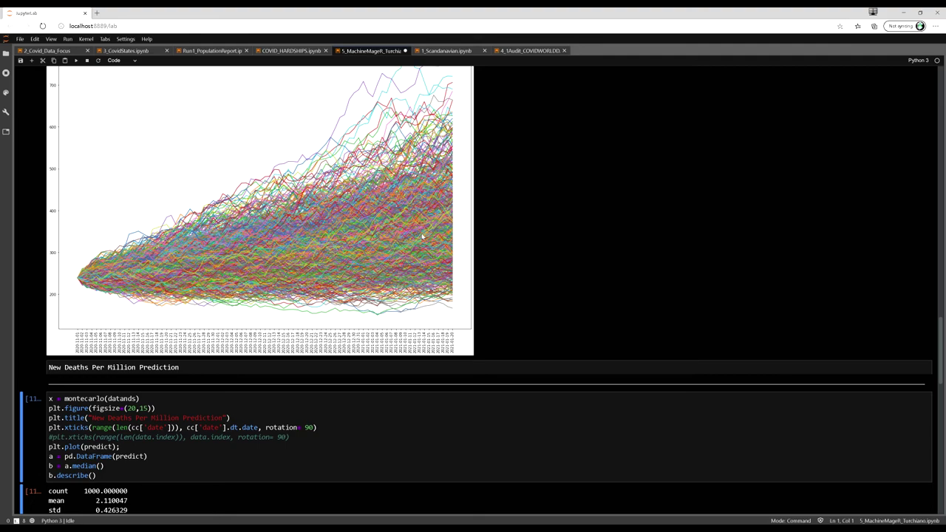
# Step: Examine the New Deaths Per Million Prediction plot together with the summary statistics of its medians
pyautogui.scroll(-5, 423, 235)
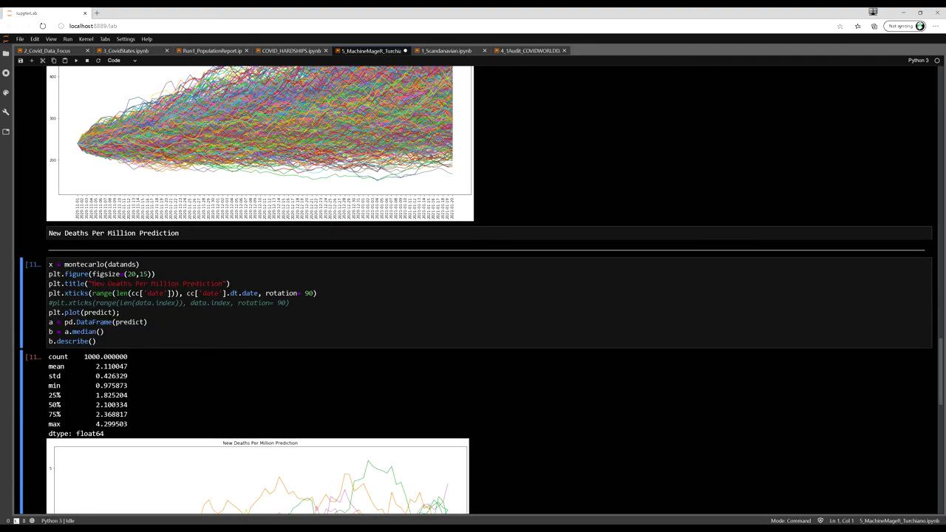
pyautogui.scroll(-2, 400, 245)
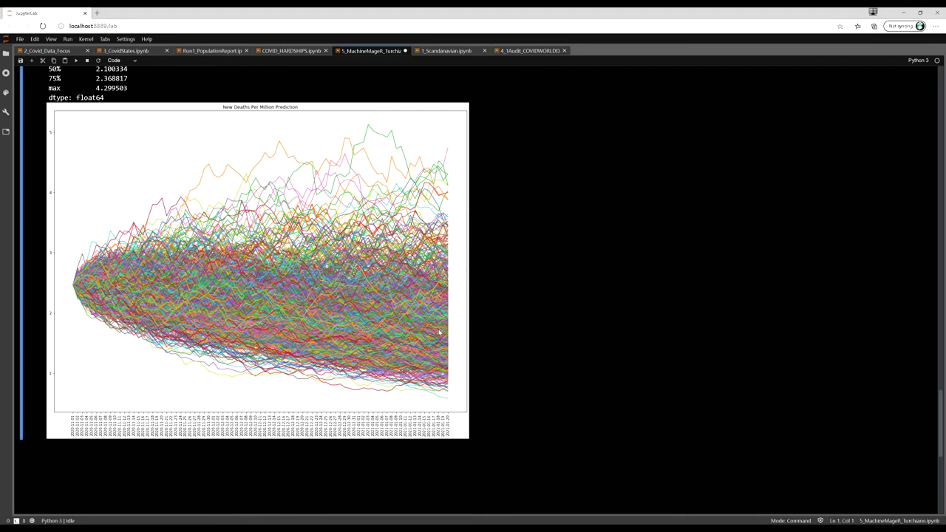
pyautogui.scroll(1, 441, 332)
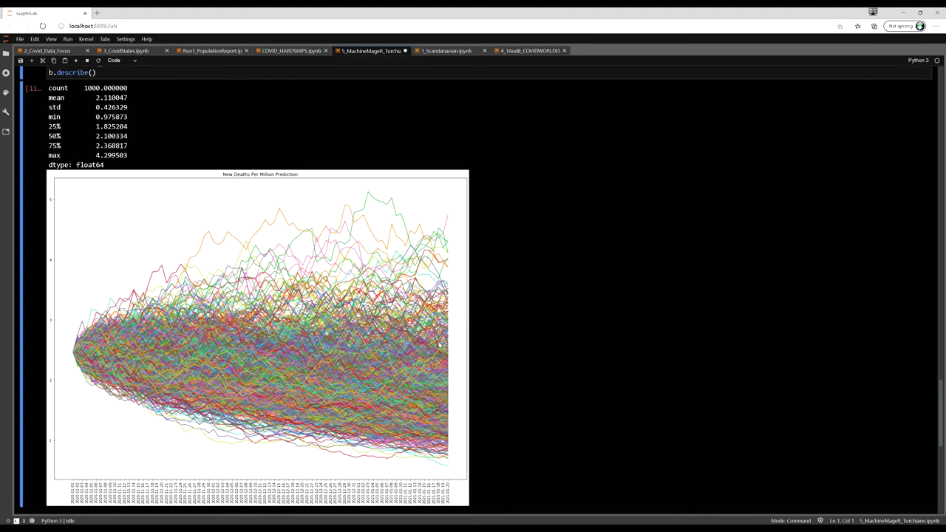
pyautogui.scroll(-1, 441, 345)
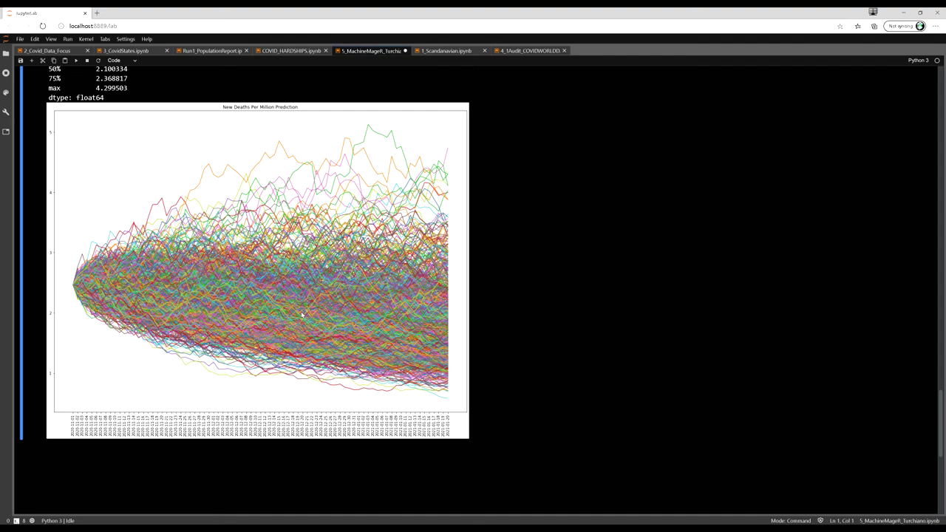
pyautogui.scroll(3, 302, 315)
pyautogui.scroll(-5, 310, 311)
pyautogui.scroll(3, 326, 308)
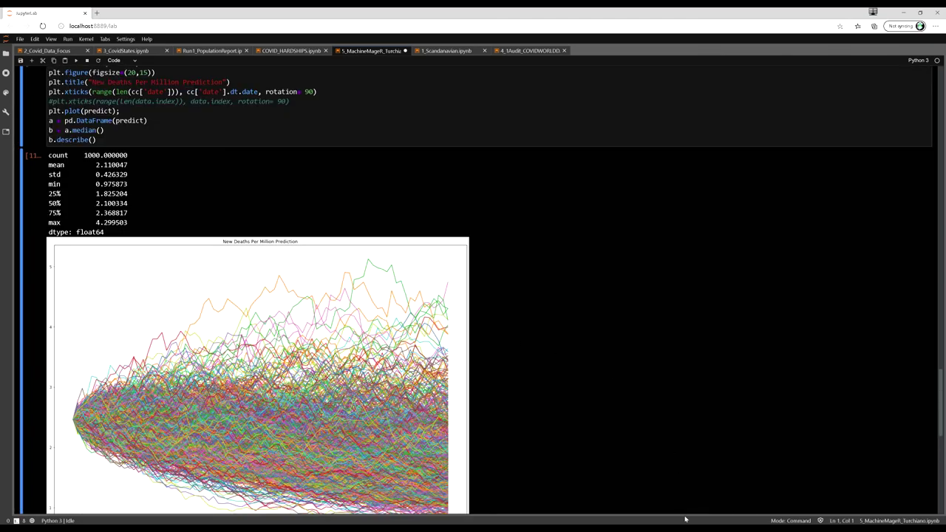
# Step: Switch to Photos and go back through the saved article images from 5.png to the vitamin D deficiency study in 1.PNG
pyautogui.moveTo(680, 526)
pyautogui.click(671, 487)
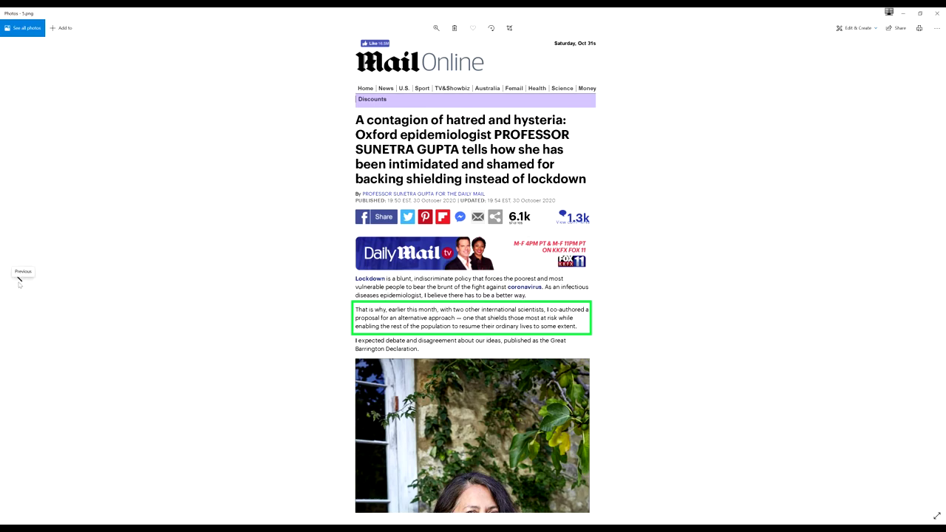
pyautogui.click(20, 280)
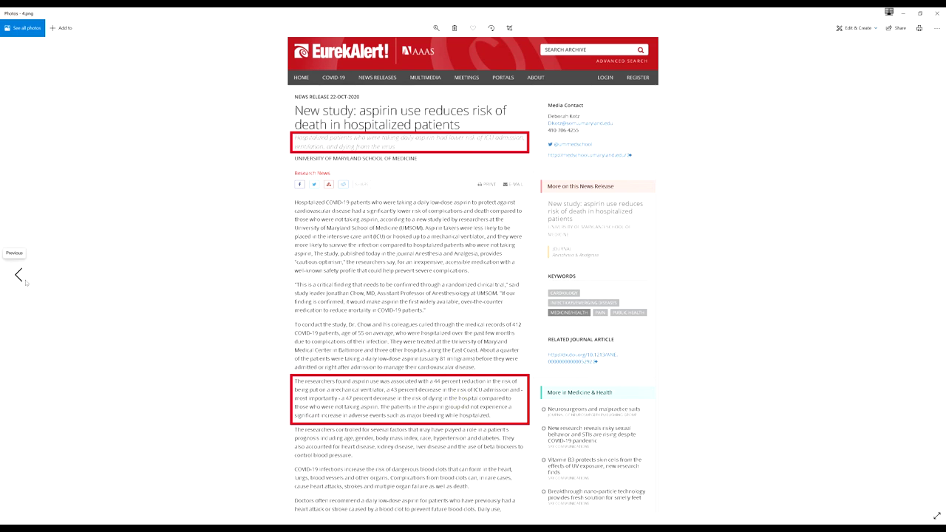
pyautogui.click(22, 278)
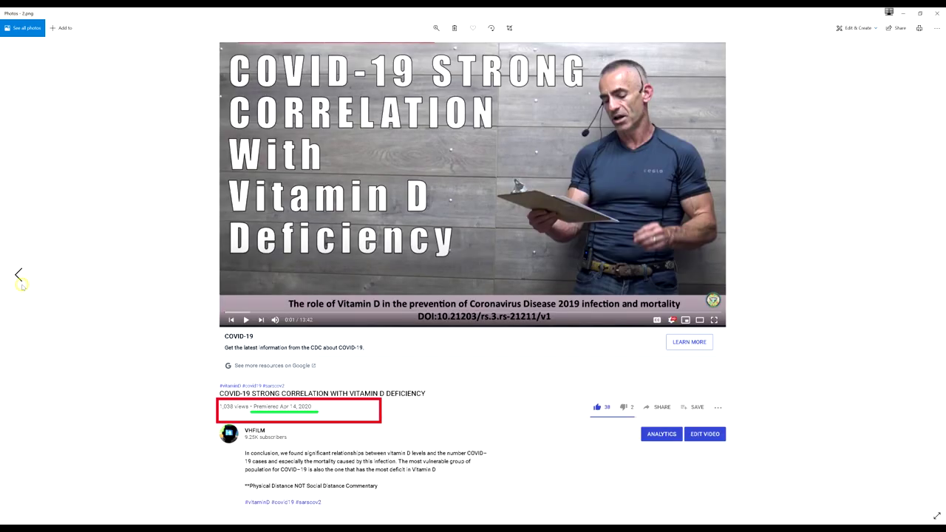
pyautogui.click(22, 285)
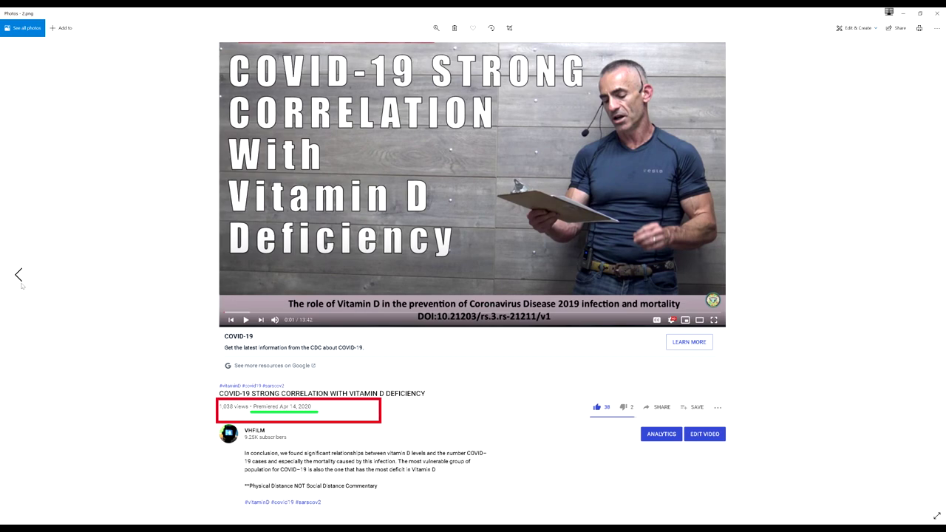
pyautogui.click(22, 284)
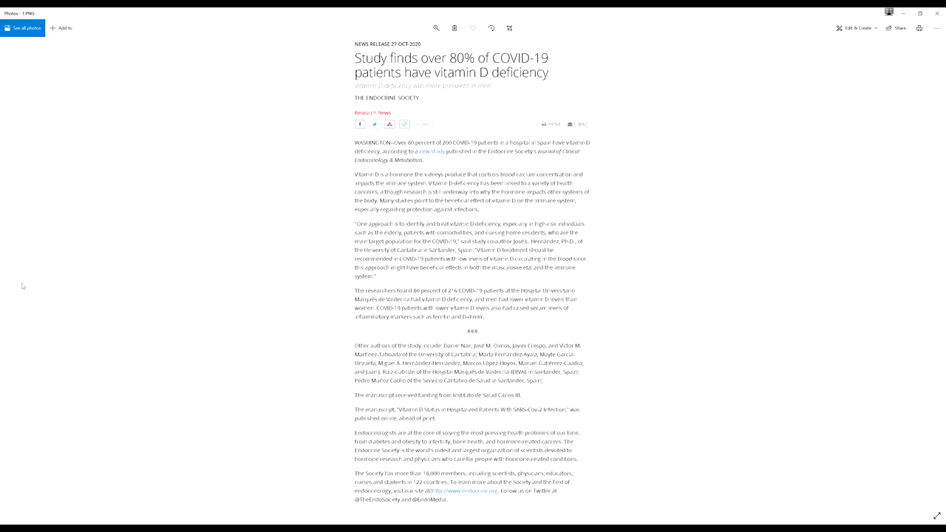